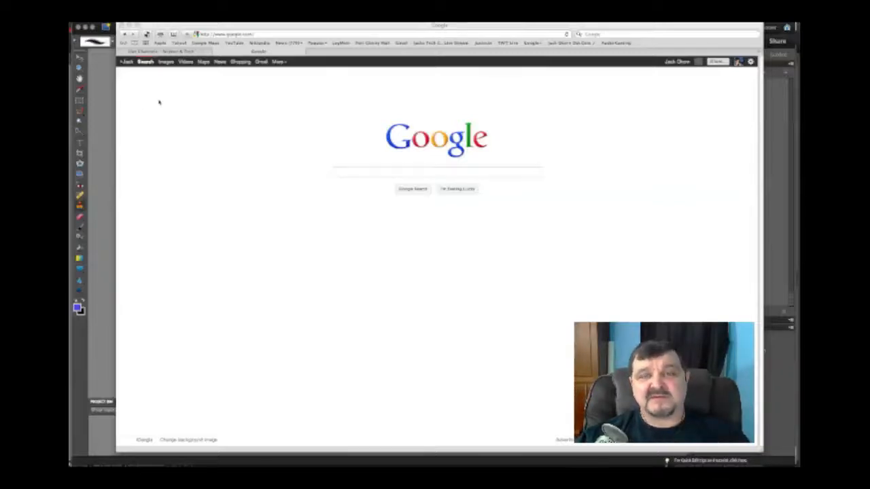
- Search Google Images for "snow flakes"
{"action": "left_click", "coordinate": [166, 63]}
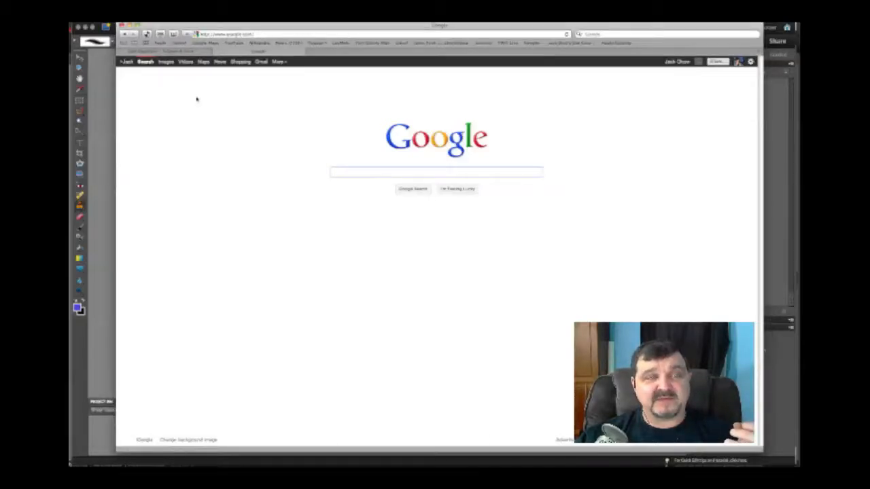
{"action": "left_click", "coordinate": [165, 62]}
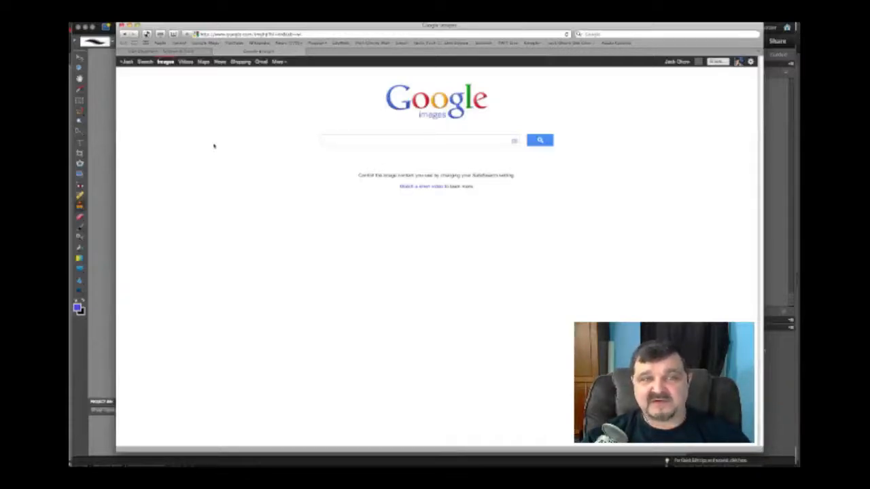
{"action": "type", "text": "snow"}
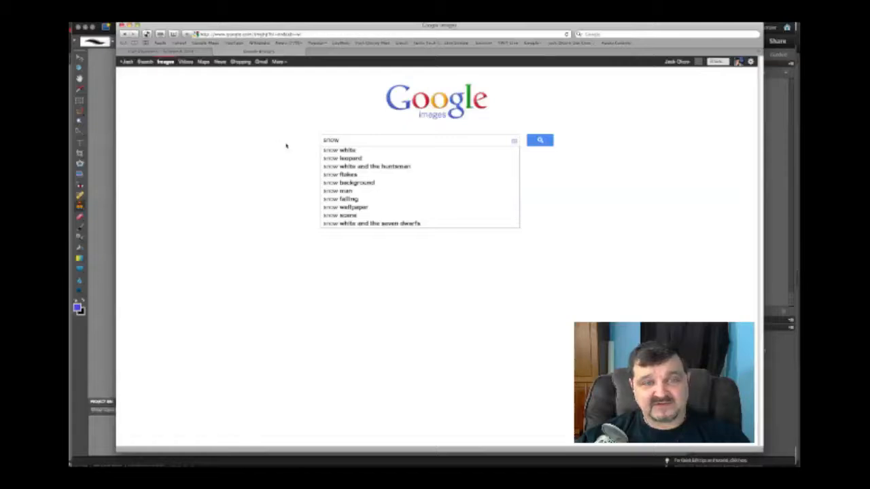
{"action": "left_click", "coordinate": [343, 174]}
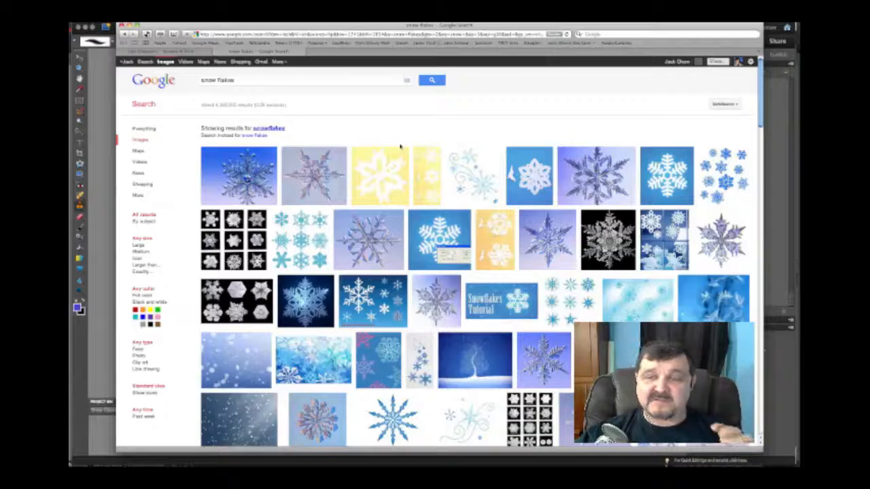
- Find the blue ten-pointed snowflake on a white background among the image results and open its full-size version
{"action": "scroll", "coordinate": [401, 146], "scroll_direction": "down", "scroll_amount": 3}
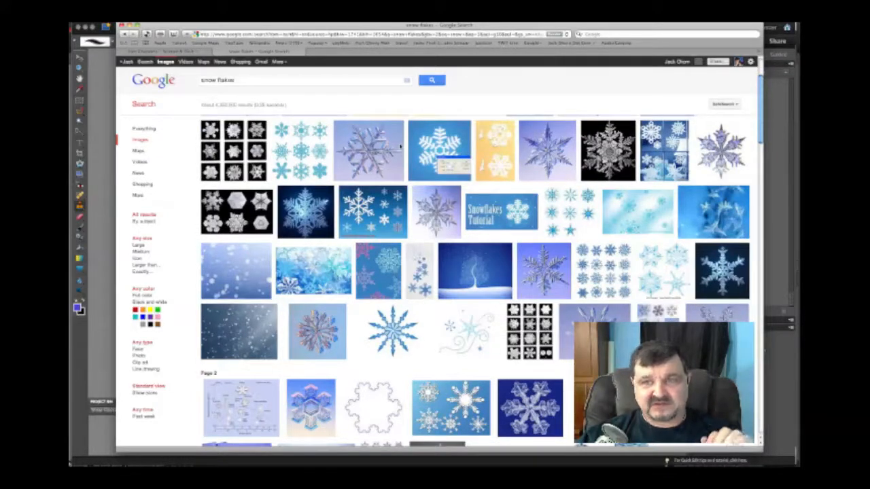
{"action": "scroll", "coordinate": [401, 145], "scroll_direction": "down", "scroll_amount": 2}
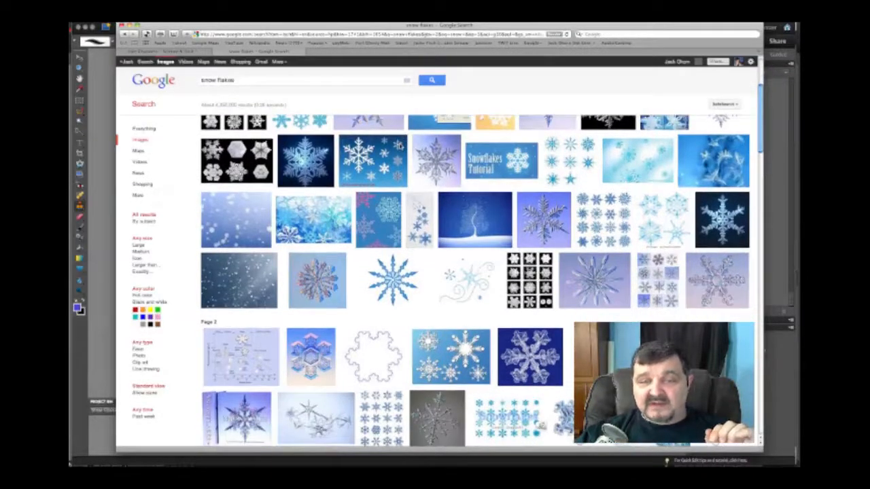
{"action": "scroll", "coordinate": [399, 145], "scroll_direction": "down", "scroll_amount": 2}
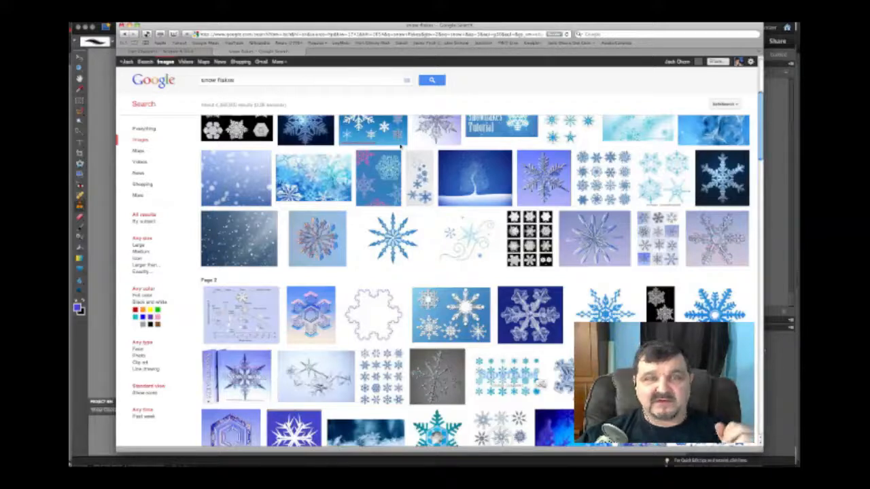
{"action": "mouse_move", "coordinate": [401, 249]}
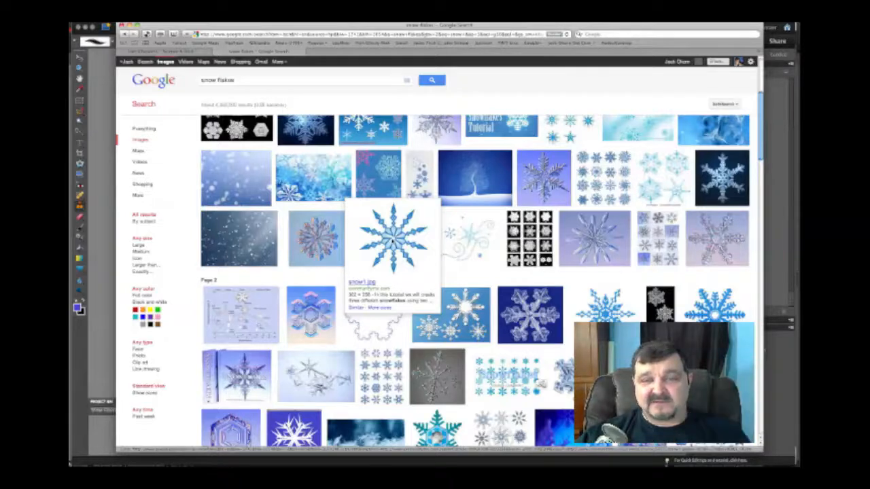
{"action": "left_click", "coordinate": [390, 239]}
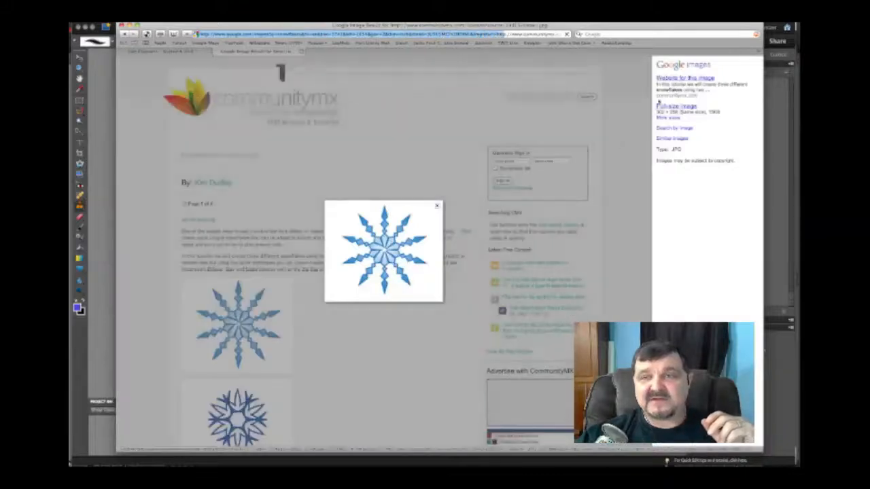
{"action": "left_click", "coordinate": [666, 108]}
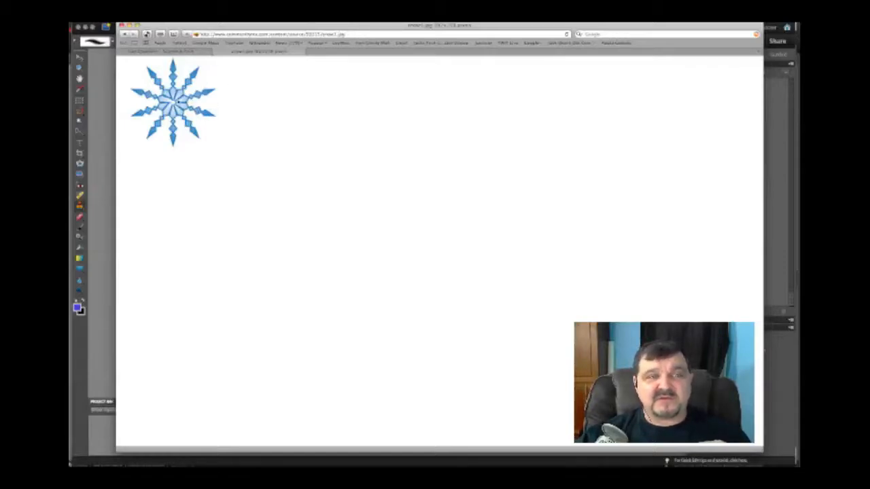
- Start saving the snowflake image under a chosen name and pick the Show folder inside Pictures as the destination
{"action": "right_click", "coordinate": [177, 101]}
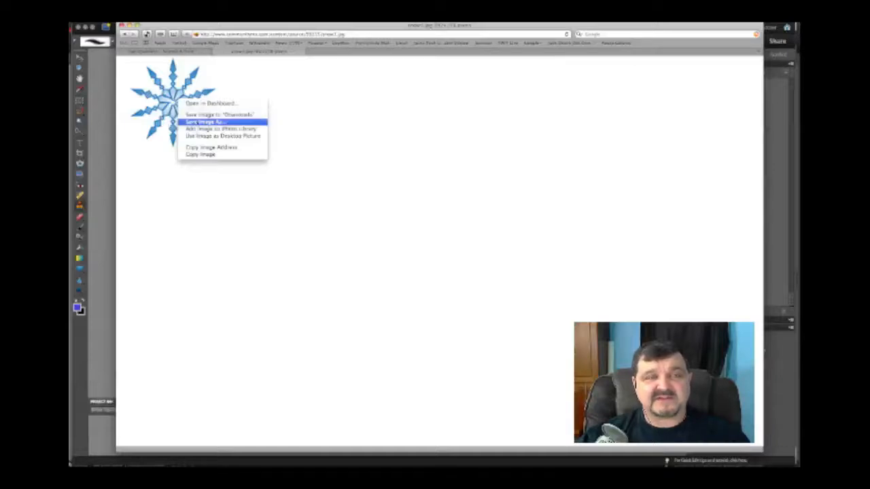
{"action": "left_click", "coordinate": [207, 123]}
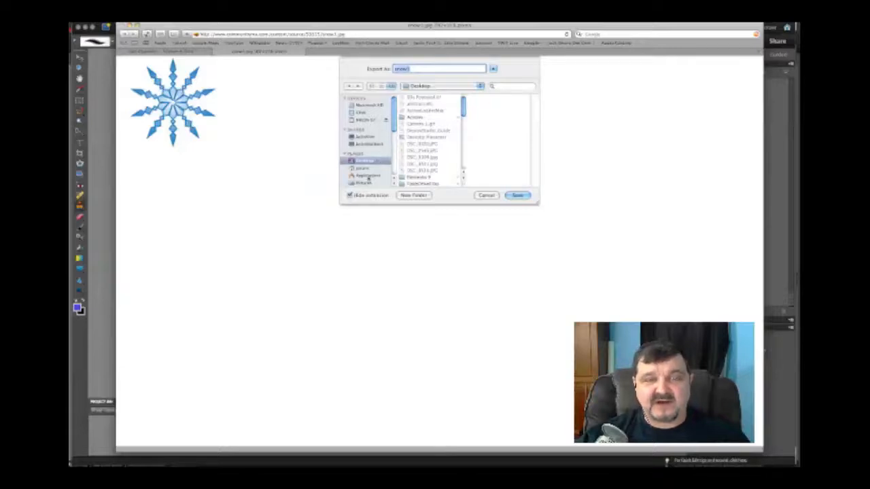
{"action": "left_click", "coordinate": [365, 183]}
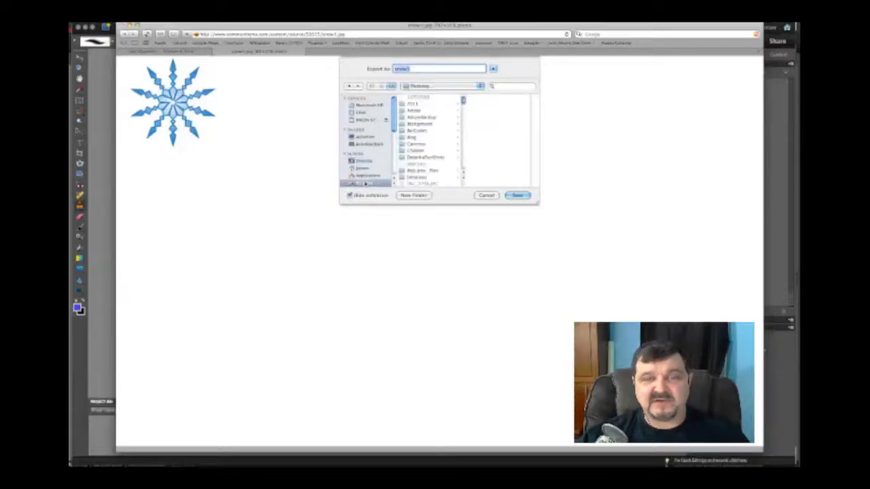
{"action": "scroll", "coordinate": [424, 159], "scroll_direction": "down", "scroll_amount": 15}
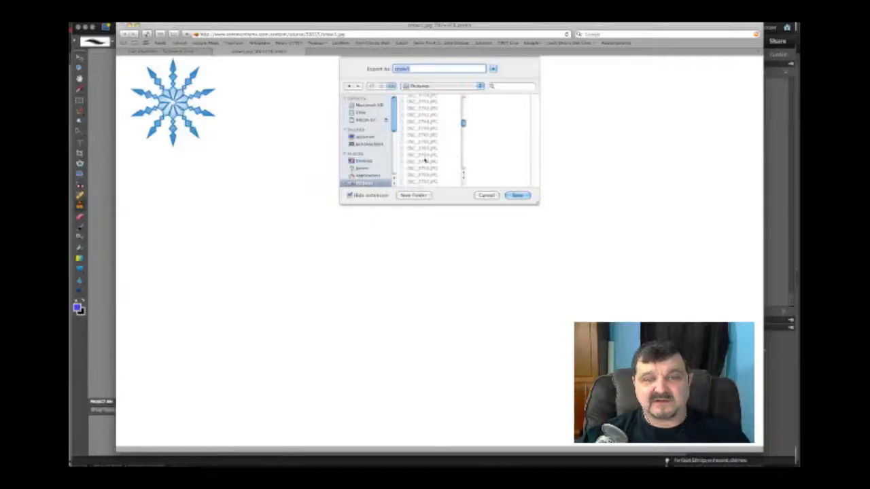
{"action": "scroll", "coordinate": [425, 160], "scroll_direction": "down", "scroll_amount": 10}
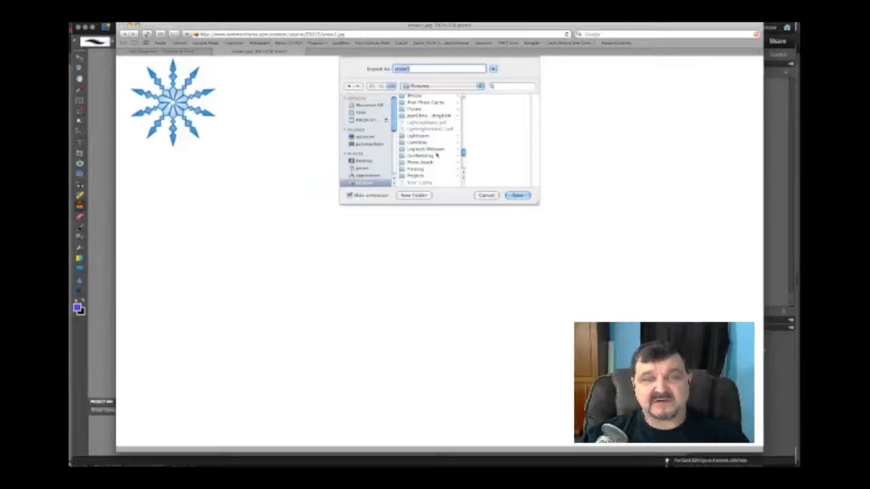
{"action": "scroll", "coordinate": [436, 155], "scroll_direction": "up", "scroll_amount": 1}
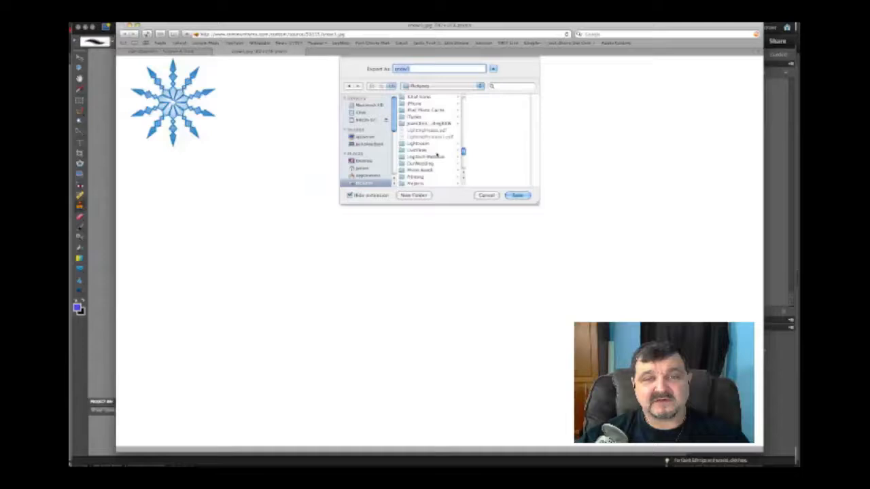
{"action": "scroll", "coordinate": [437, 155], "scroll_direction": "down", "scroll_amount": 3}
{"action": "scroll", "coordinate": [437, 154], "scroll_direction": "down", "scroll_amount": 3}
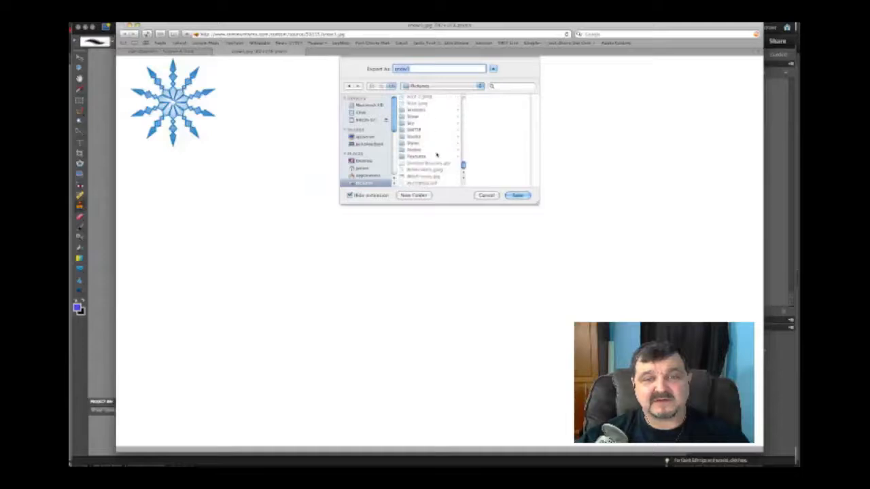
{"action": "left_click", "coordinate": [411, 116]}
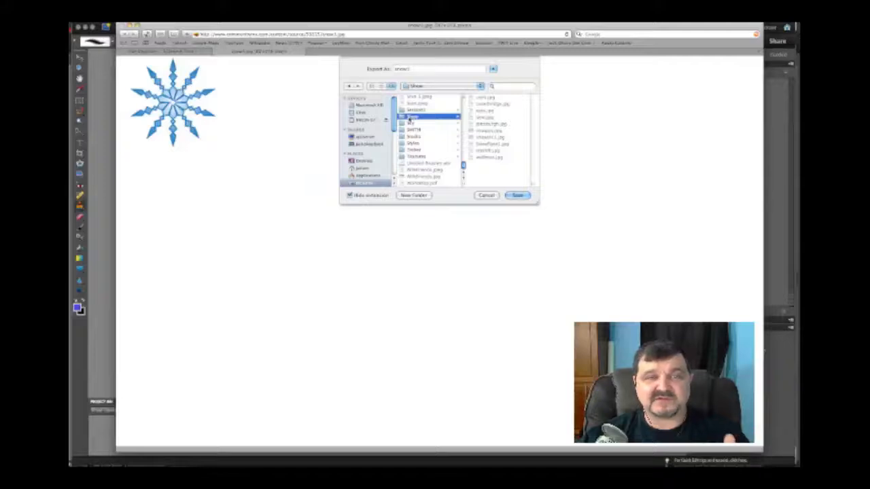
- Name the image file snow2, turn off hiding of its extension, and save it
{"action": "left_click", "coordinate": [413, 70]}
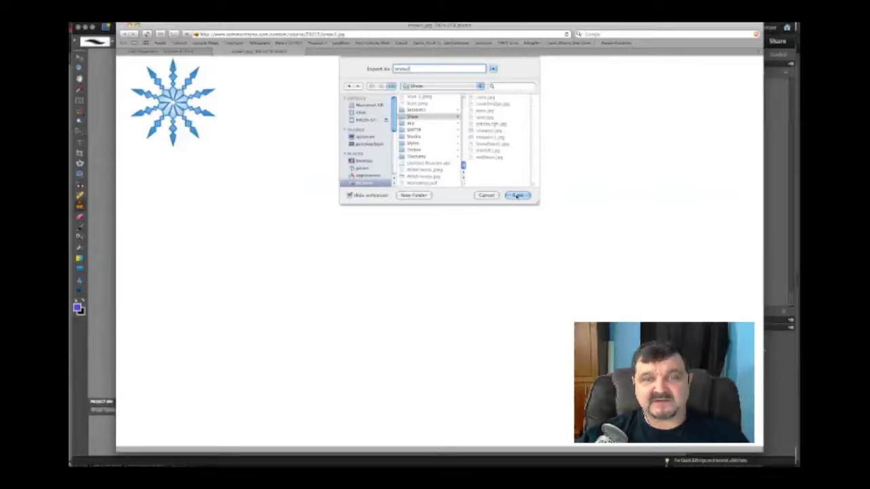
{"action": "left_click", "coordinate": [350, 196]}
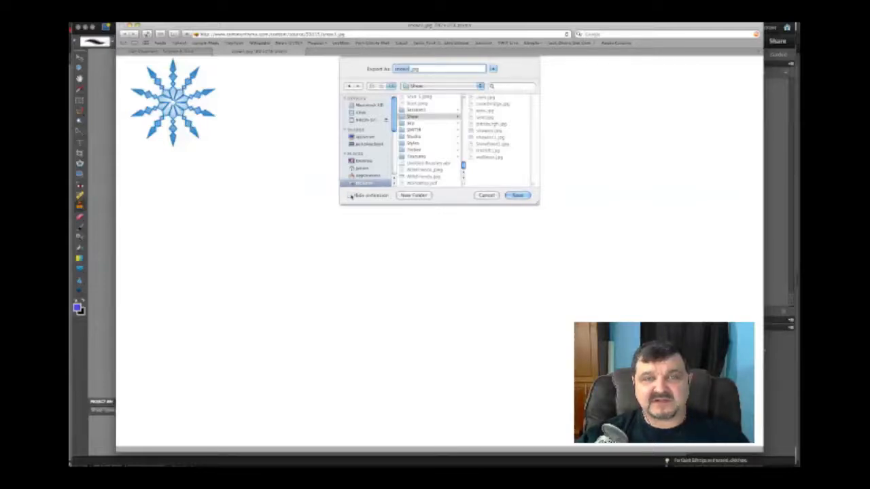
{"action": "left_click", "coordinate": [516, 196]}
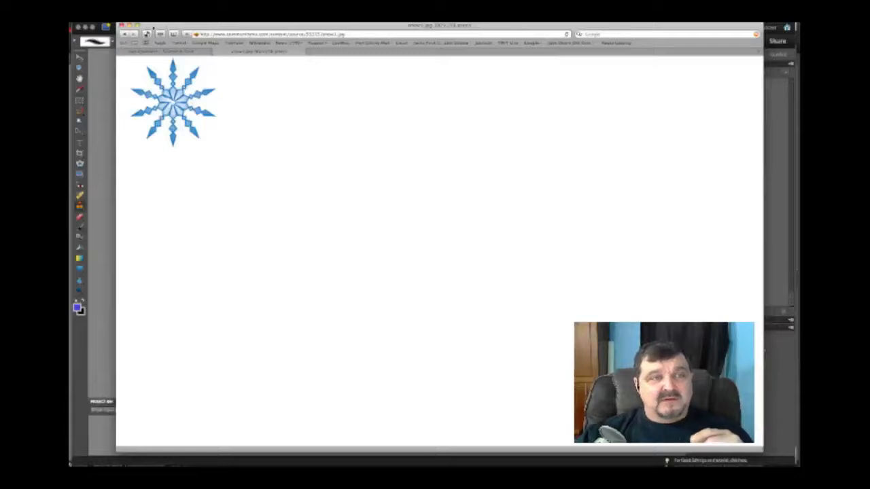
- Switch to Photoshop Elements and open snow2.jpg from the Show folder inside Pictures
{"action": "left_click", "coordinate": [127, 26]}
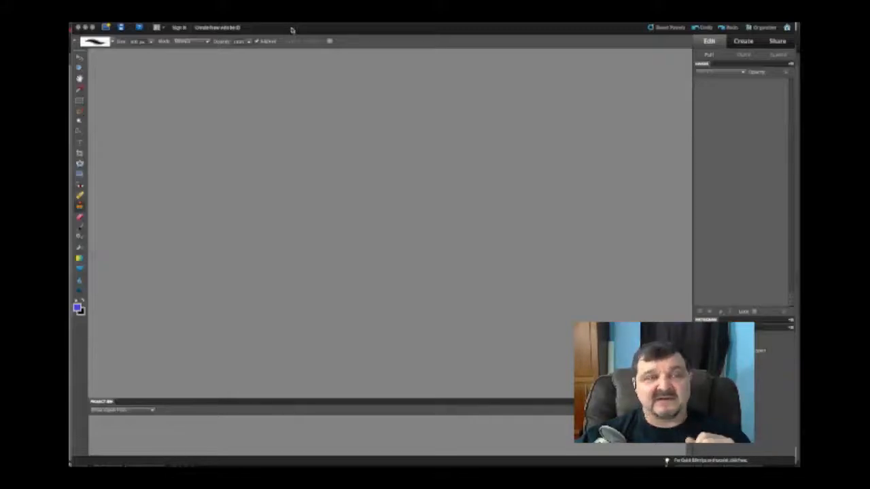
{"action": "left_click", "coordinate": [160, 82]}
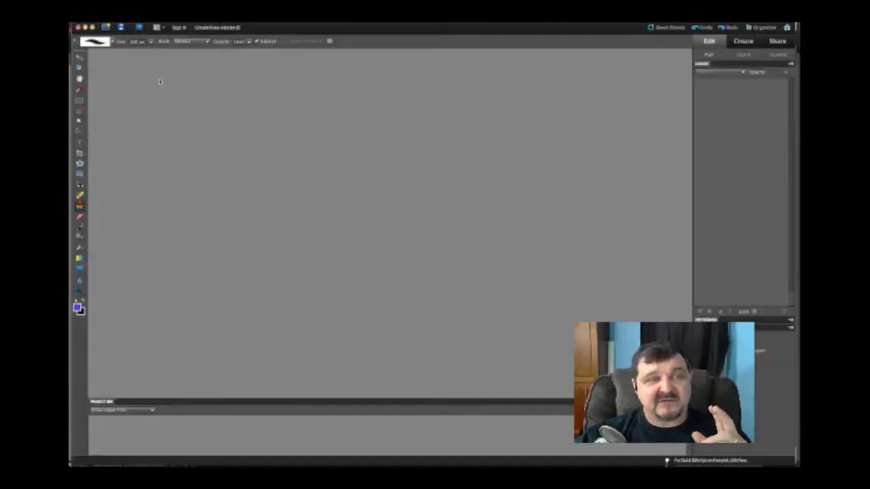
{"action": "left_click", "coordinate": [96, 19]}
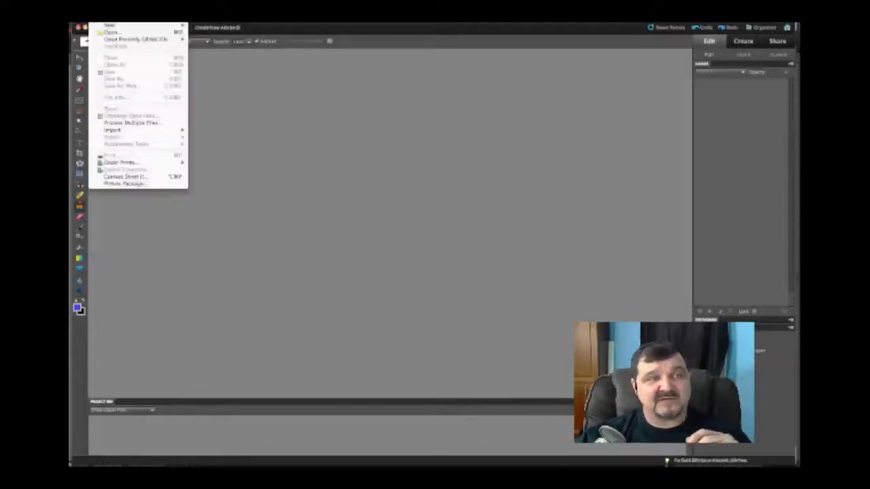
{"action": "left_click", "coordinate": [102, 32]}
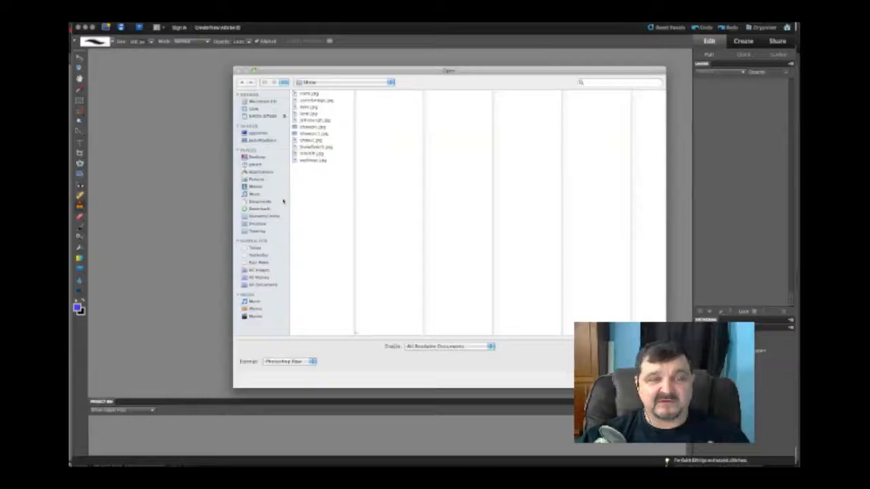
{"action": "left_click", "coordinate": [262, 180]}
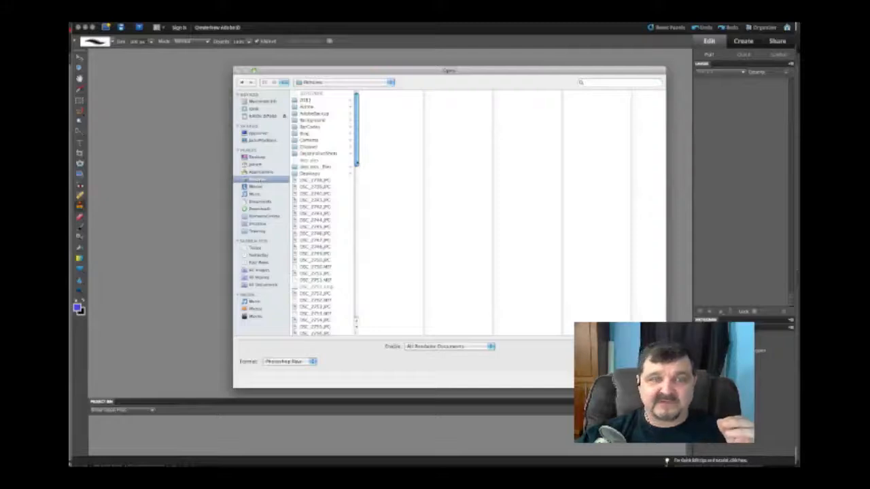
{"action": "left_click_drag", "start_coordinate": [358, 165], "coordinate": [356, 305]}
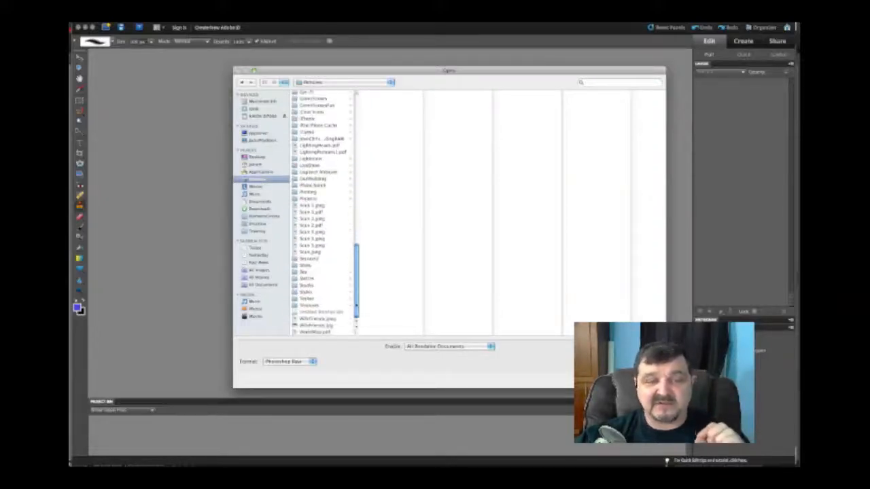
{"action": "left_click", "coordinate": [307, 265]}
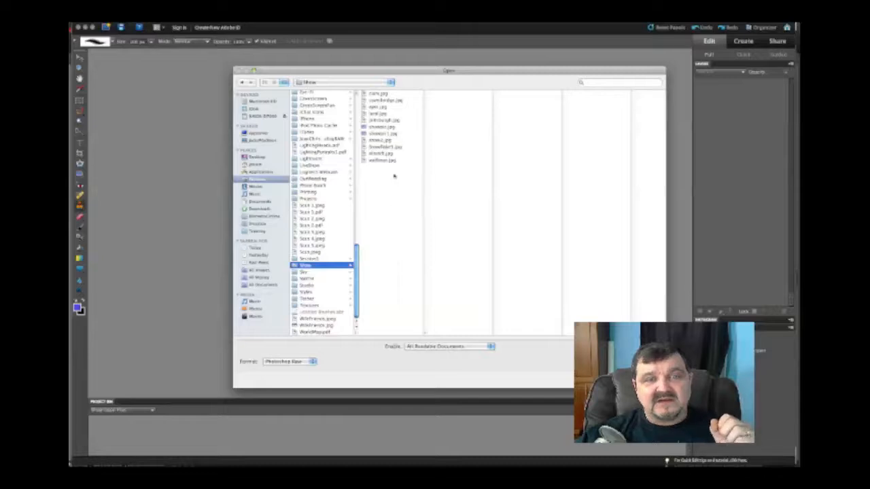
{"action": "left_click", "coordinate": [382, 140]}
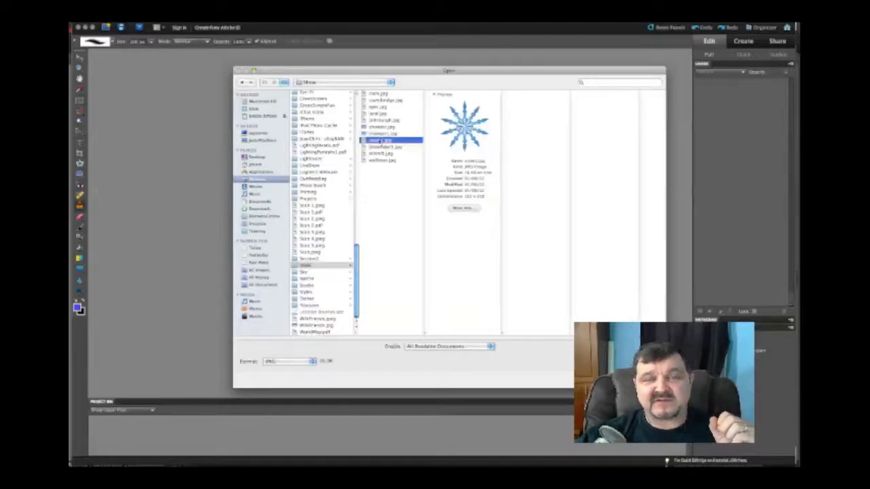
{"action": "key", "text": "Down"}
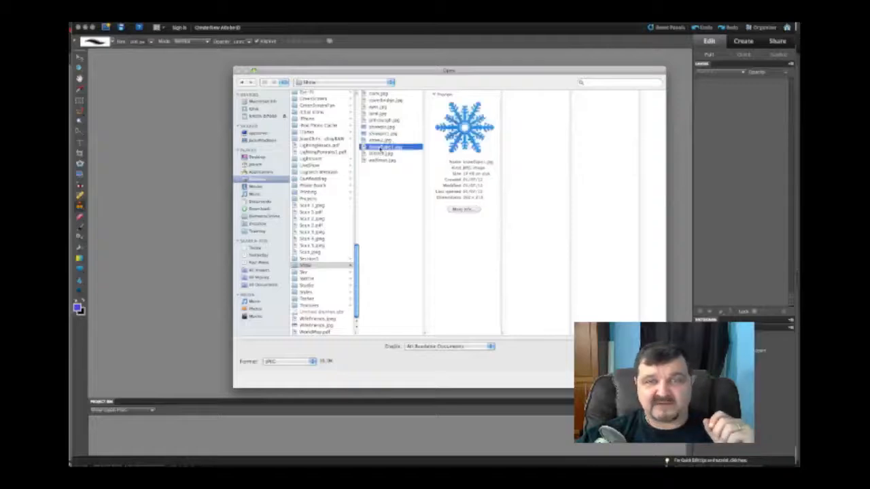
{"action": "left_click", "coordinate": [379, 140]}
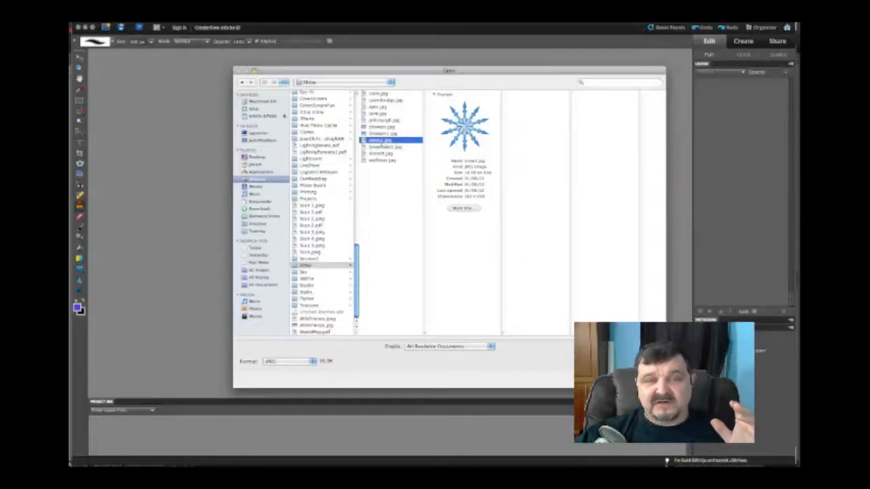
{"action": "left_click", "coordinate": [641, 377]}
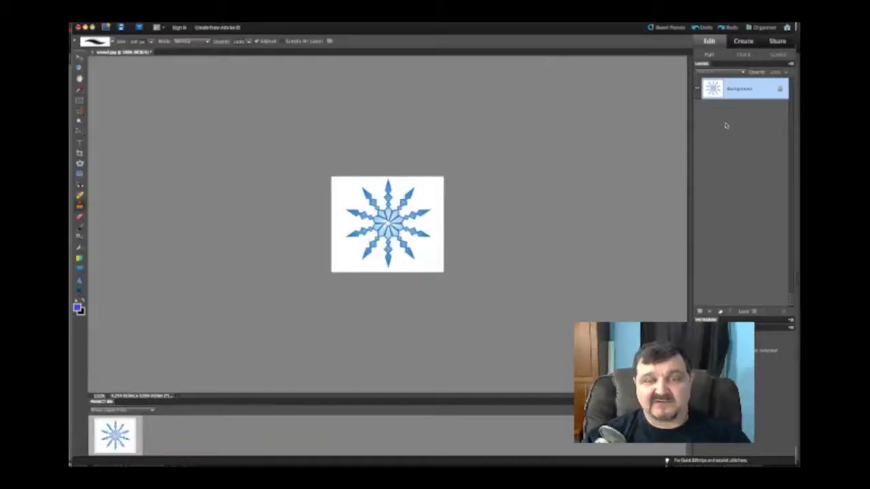
- Duplicate the Background layer and select the snowflake on the copy with the Quick Selection tool
{"action": "key", "text": "ctrl+j"}
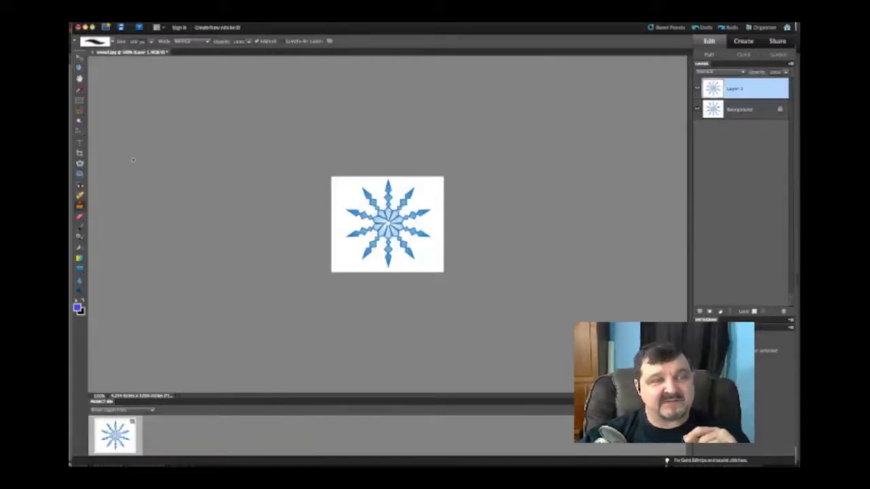
{"action": "left_click", "coordinate": [79, 133]}
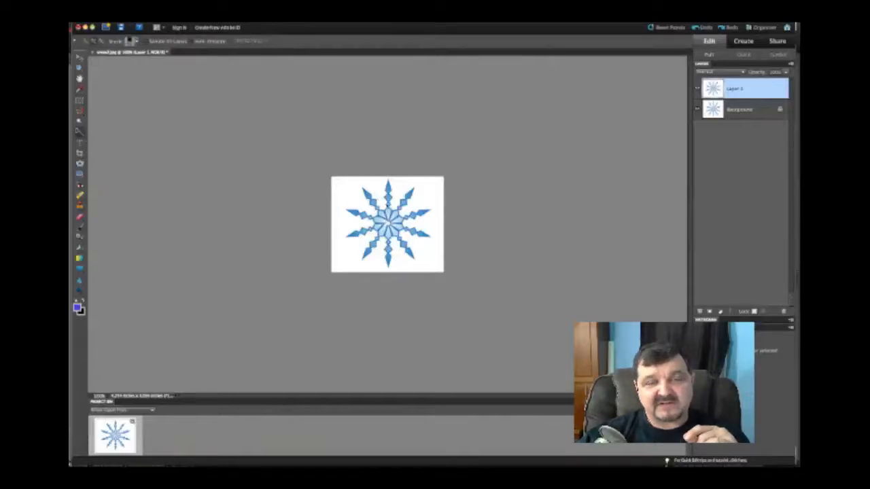
{"action": "left_click", "coordinate": [389, 215]}
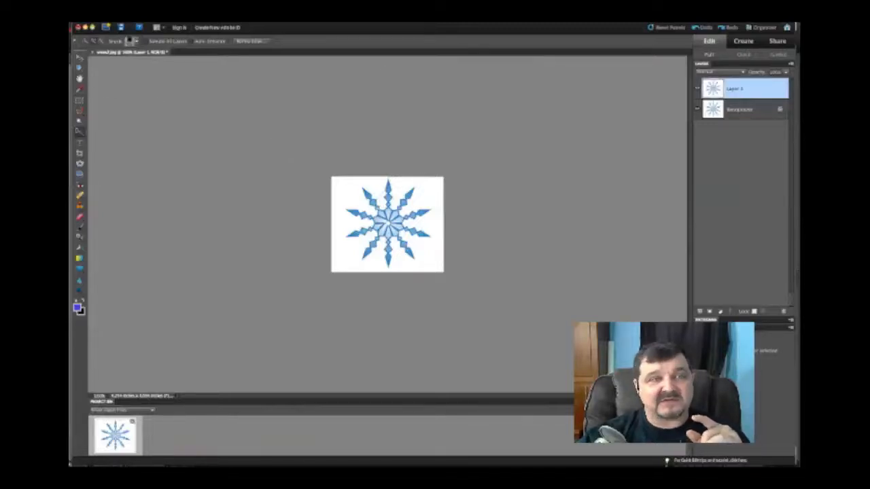
- Select all the white background areas around the snowflake on Layer 1, adding each area between the arms to the selection
{"action": "left_click", "coordinate": [198, 27]}
{"action": "left_click", "coordinate": [203, 32]}
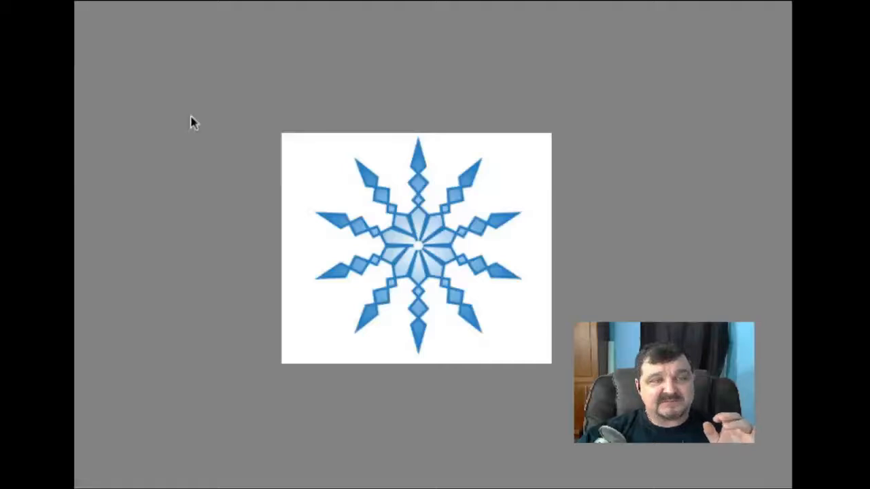
{"action": "left_click", "coordinate": [449, 155]}
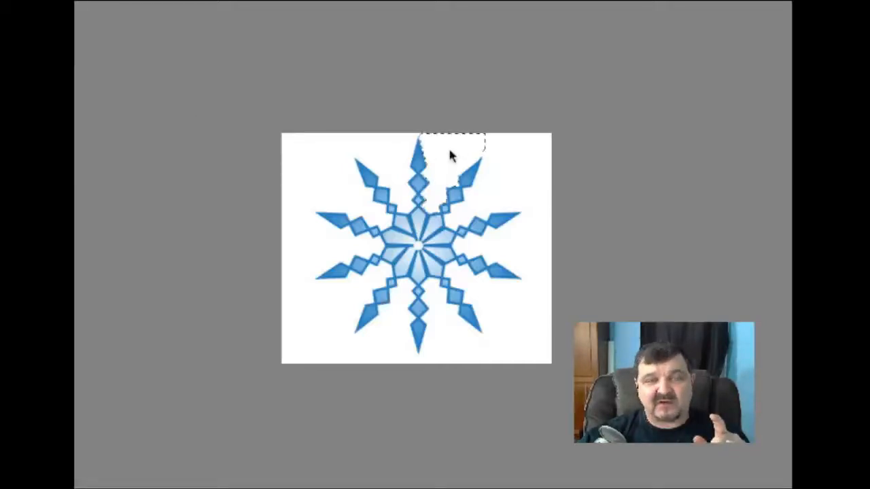
{"action": "left_click", "coordinate": [511, 174], "text": "shift"}
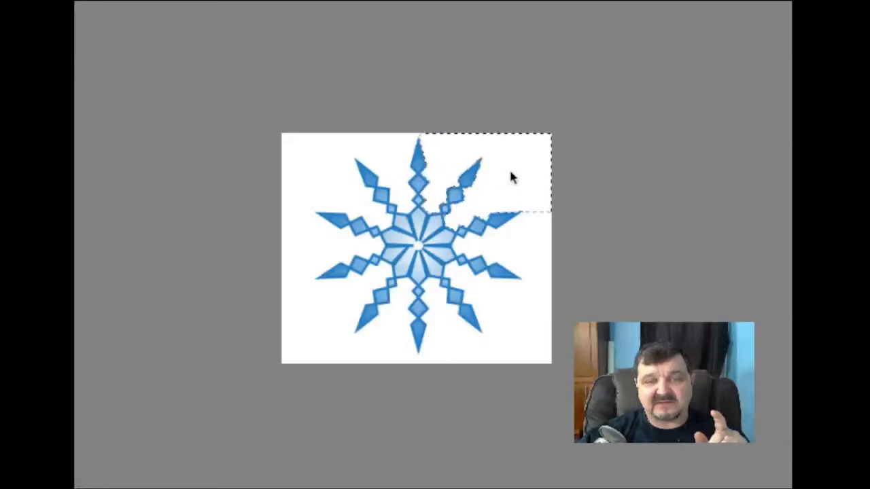
{"action": "left_click", "coordinate": [520, 254], "text": "shift"}
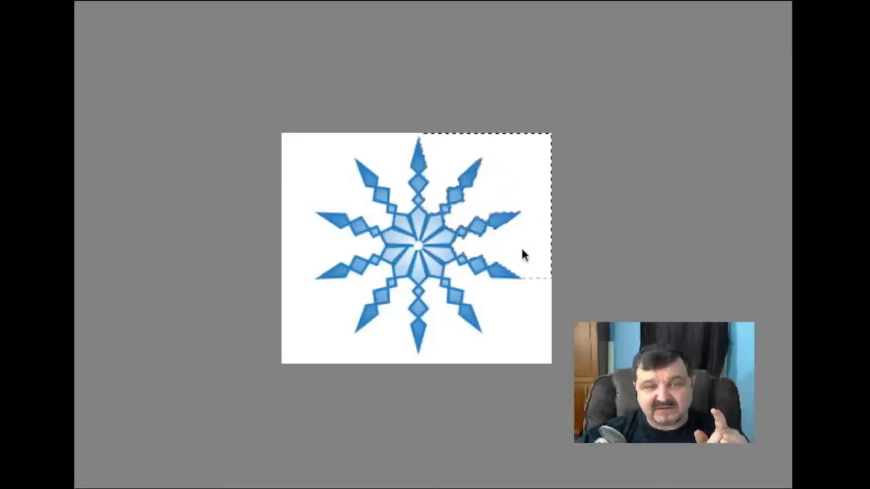
{"action": "left_click", "coordinate": [521, 320], "text": "shift"}
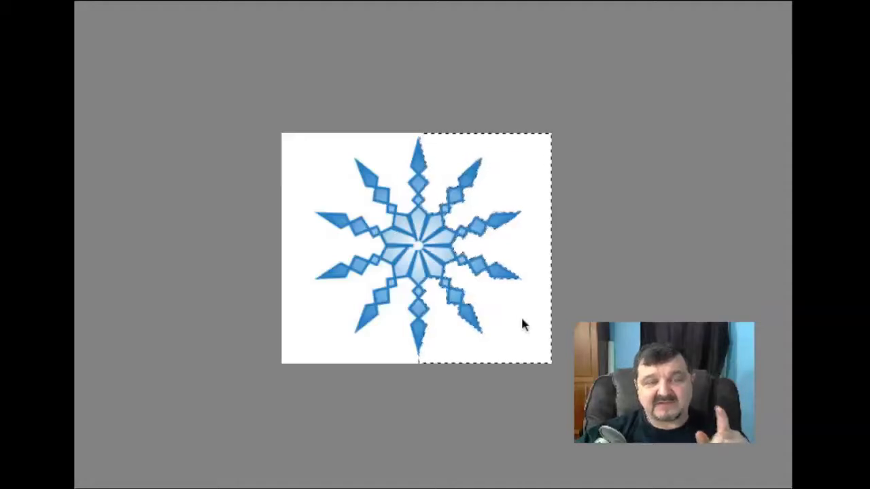
{"action": "left_click", "coordinate": [384, 350], "text": "shift"}
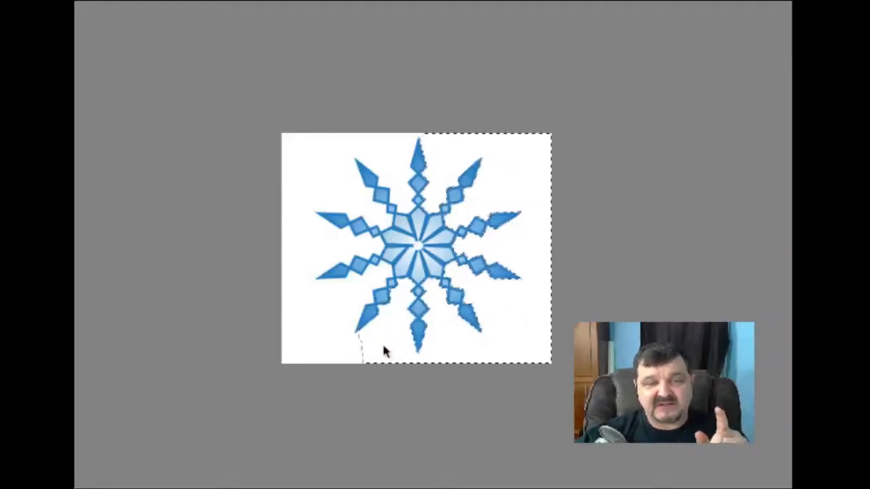
{"action": "left_click", "coordinate": [315, 333], "text": "shift"}
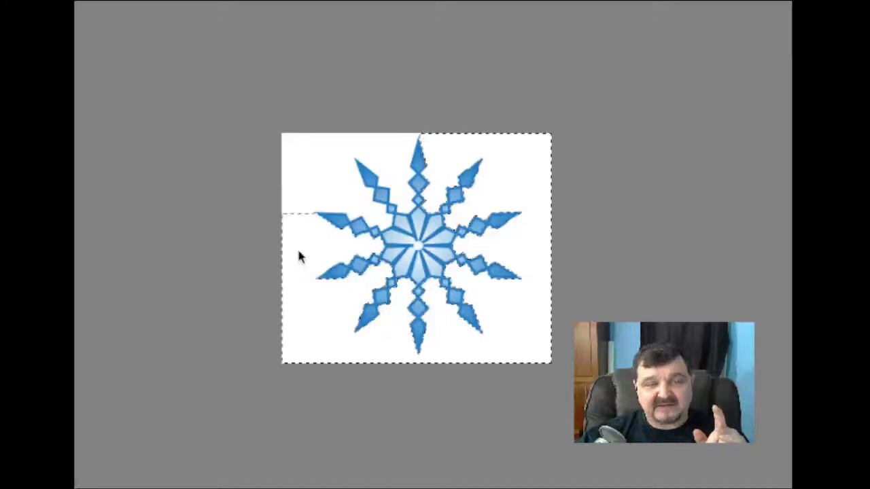
{"action": "left_click", "coordinate": [299, 176], "text": "shift"}
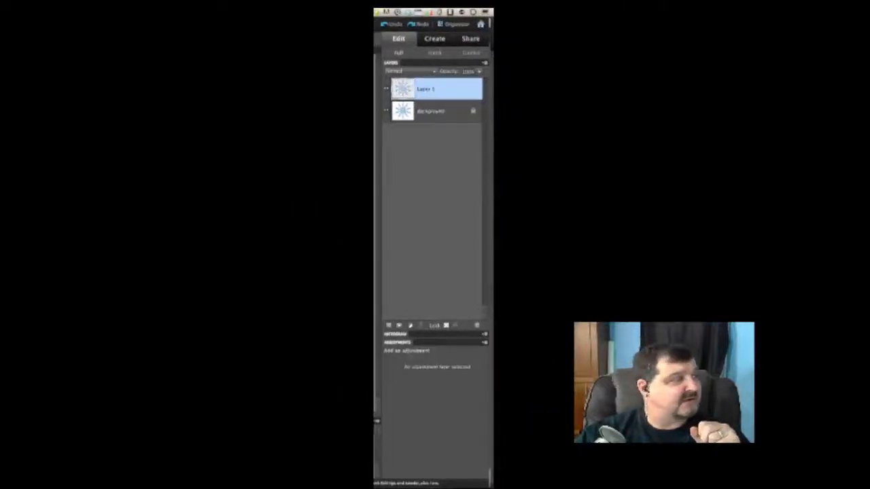
- Make the Background layer active and hide it, leaving only the cut-out snowflake on Layer 1 showing
{"action": "left_click", "coordinate": [439, 114]}
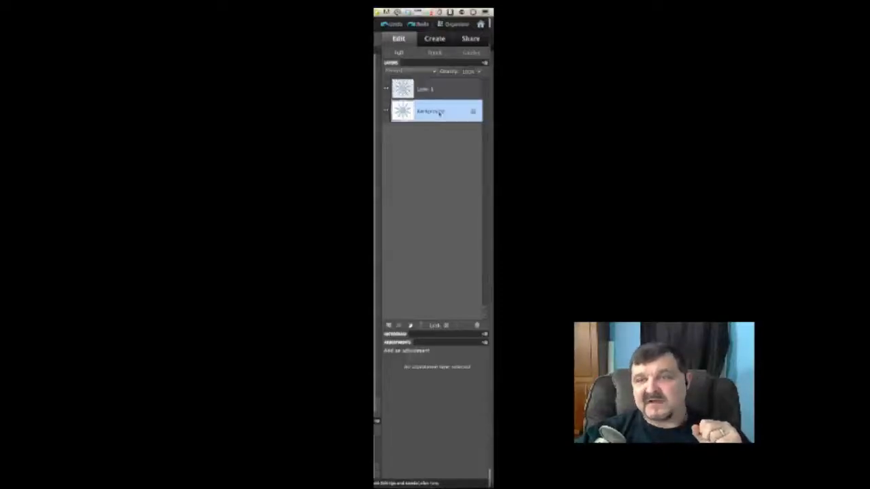
{"action": "left_click", "coordinate": [440, 91]}
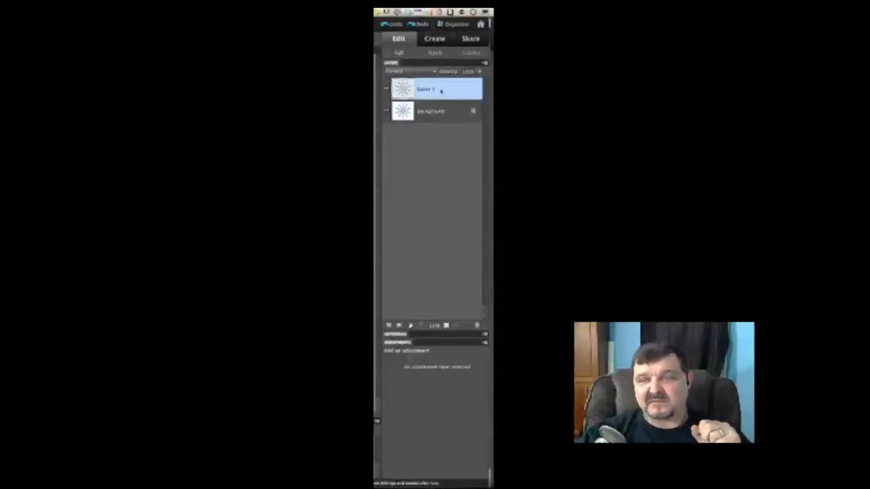
{"action": "left_click", "coordinate": [441, 109]}
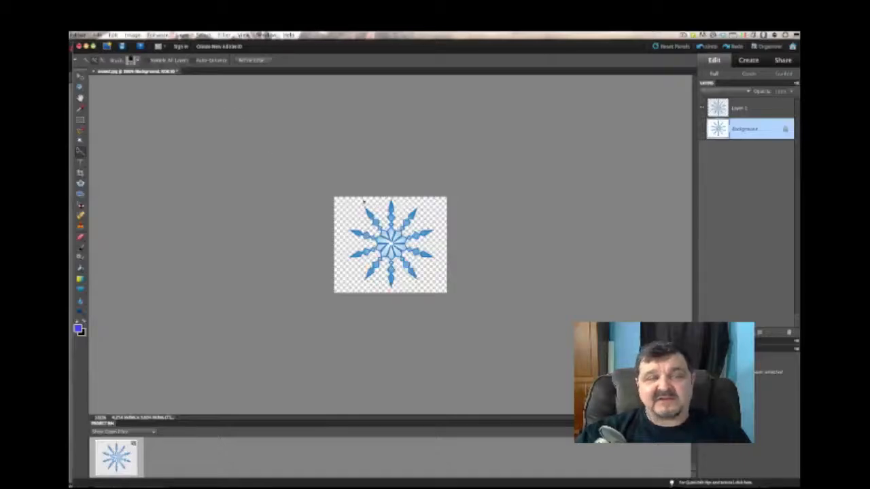
- Define the snowflake with its transparent background as a pattern named snowflake2.jpg
{"action": "left_click", "coordinate": [114, 35]}
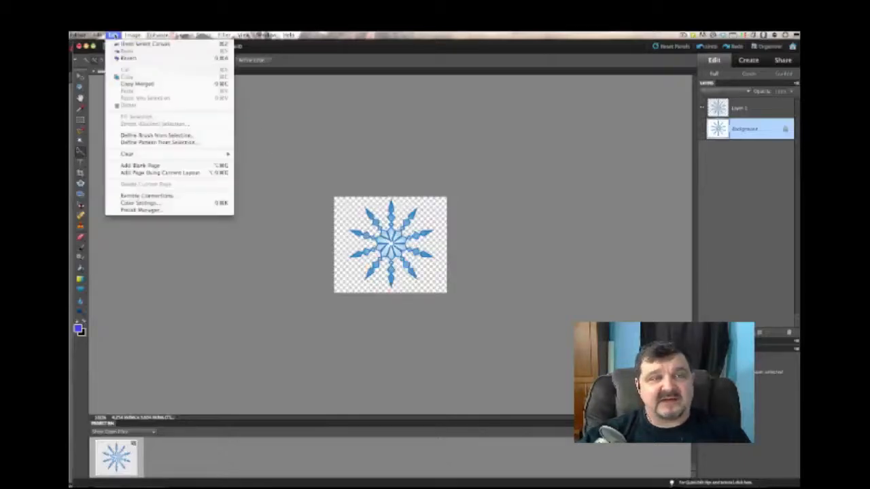
{"action": "left_click", "coordinate": [166, 143]}
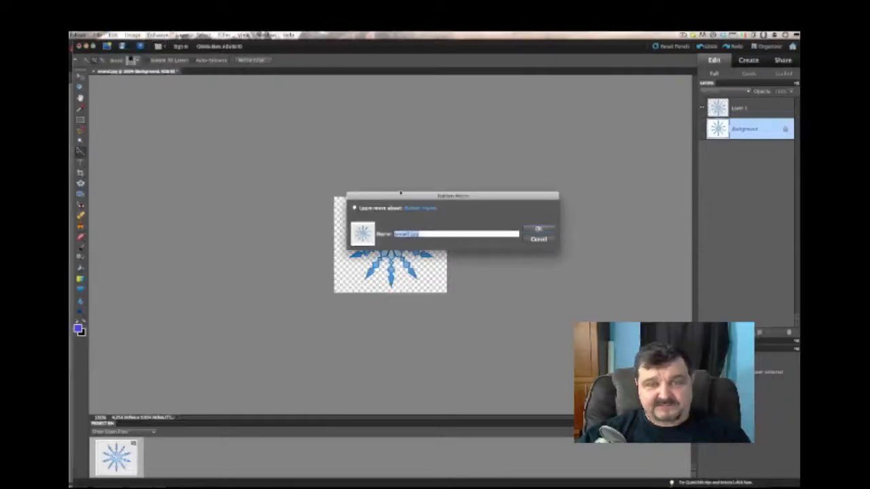
{"action": "left_click_drag", "start_coordinate": [412, 199], "coordinate": [357, 123]}
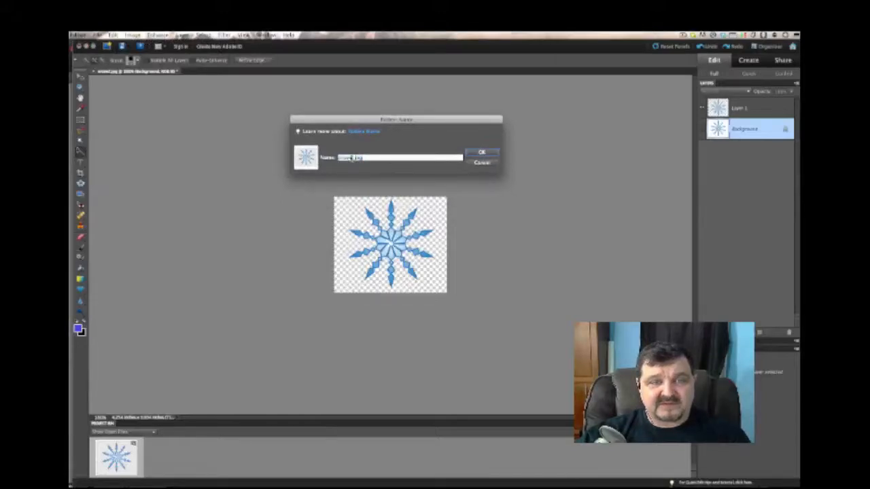
{"action": "left_click", "coordinate": [350, 157]}
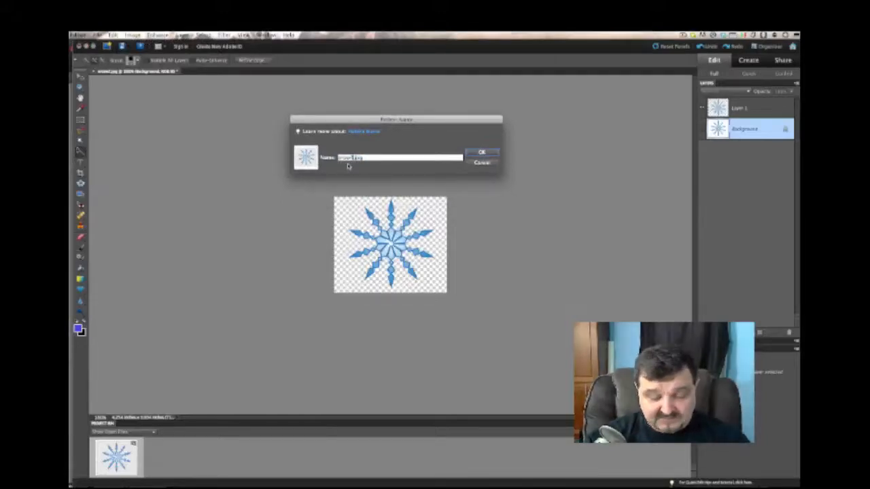
{"action": "type", "text": "flake2"}
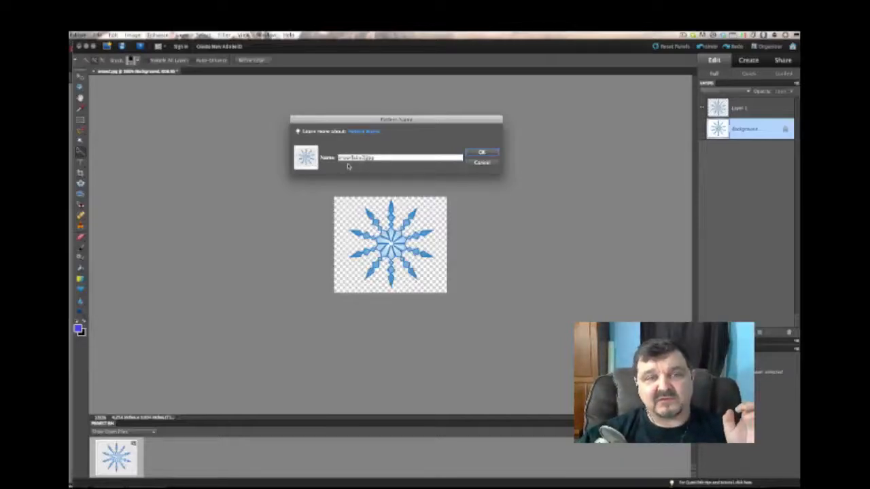
{"action": "left_click", "coordinate": [481, 154]}
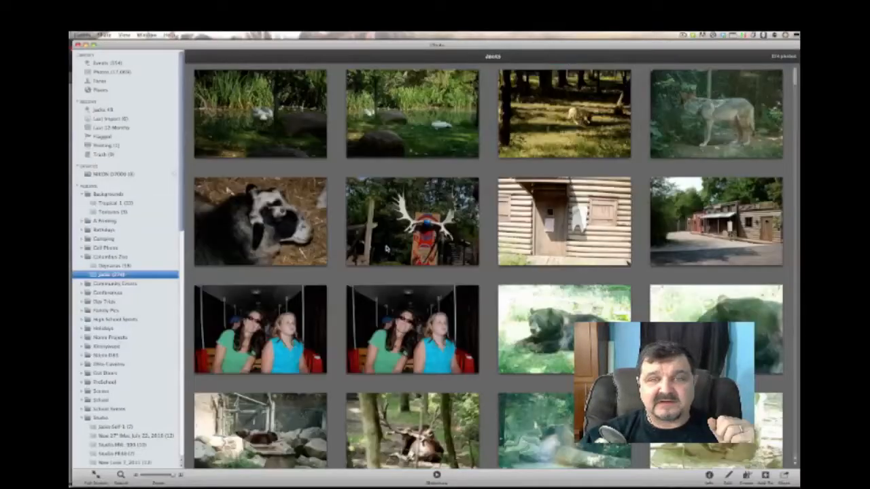
- Switch to iPhoto and open the album's second photo, the pond with swans, in the external editor
{"action": "left_click", "coordinate": [407, 121]}
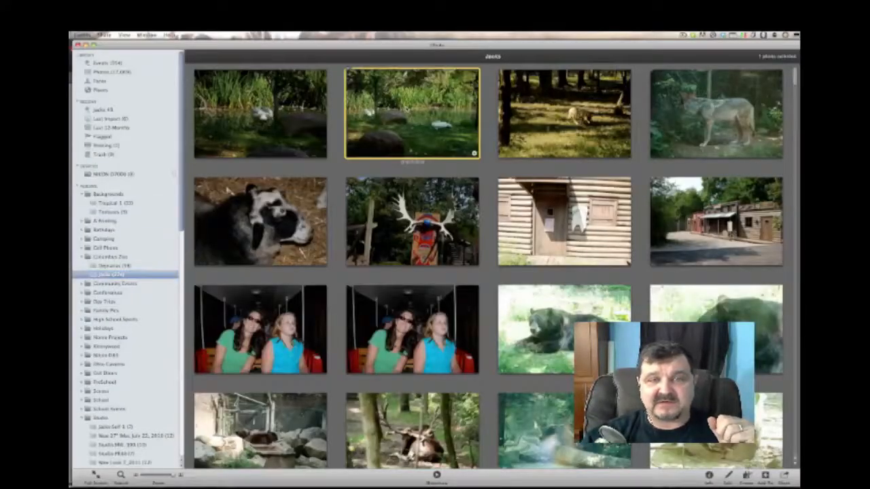
{"action": "right_click", "coordinate": [408, 110]}
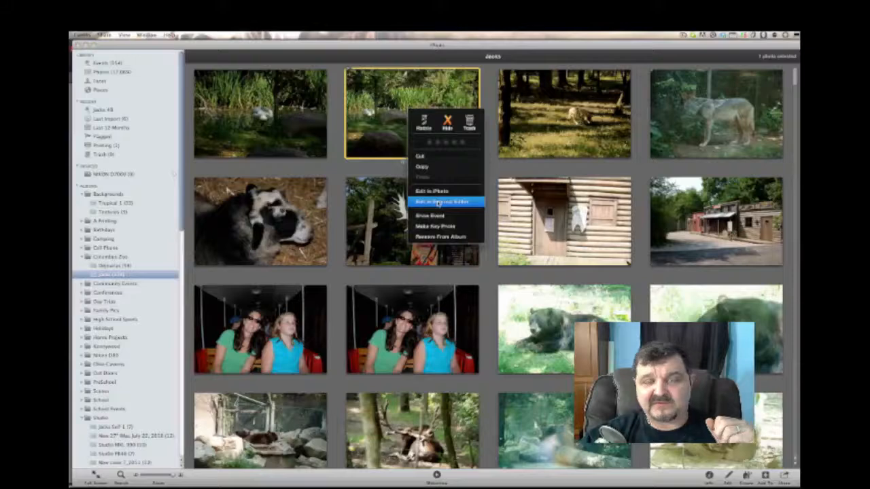
{"action": "left_click", "coordinate": [439, 202]}
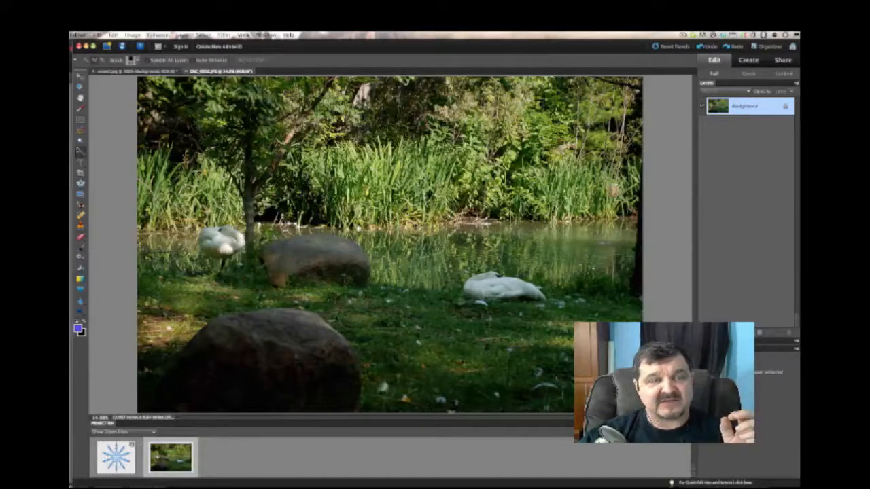
- Select the entire pond photo with the Rectangular Marquee tool and fill it with the snowflake2.jpg custom pattern
{"action": "left_click", "coordinate": [82, 121]}
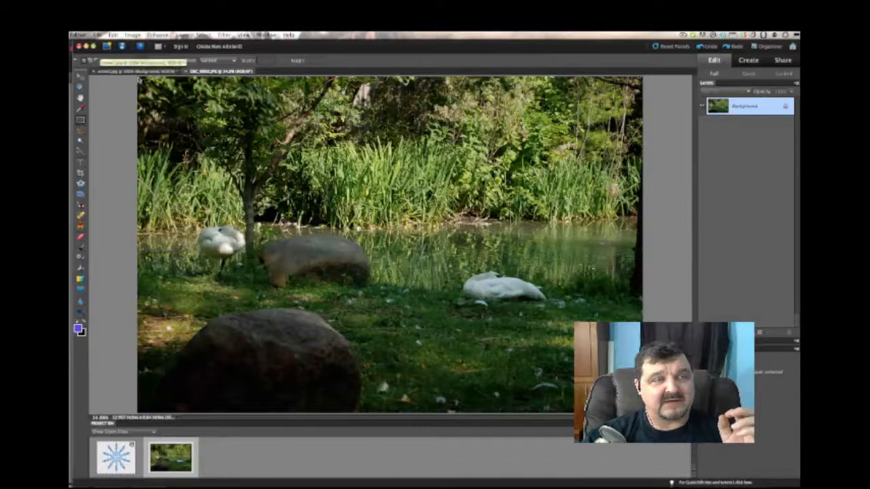
{"action": "left_click_drag", "start_coordinate": [139, 80], "coordinate": [642, 413]}
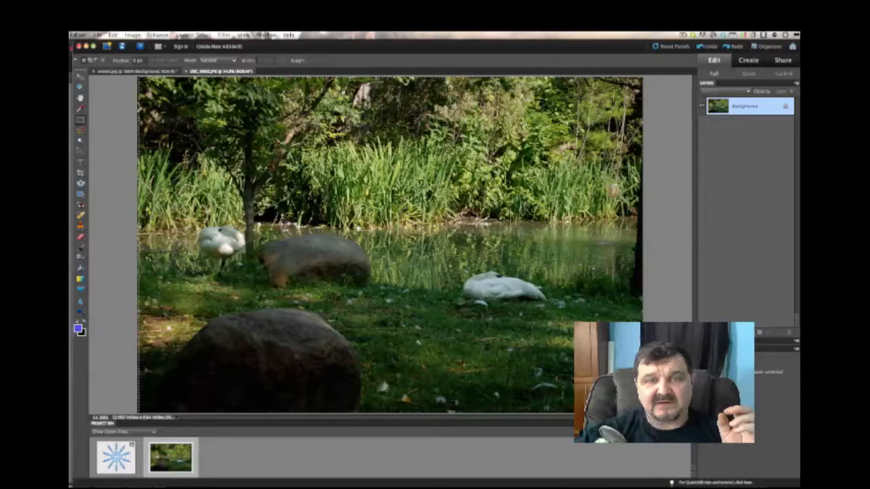
{"action": "right_click", "coordinate": [373, 184]}
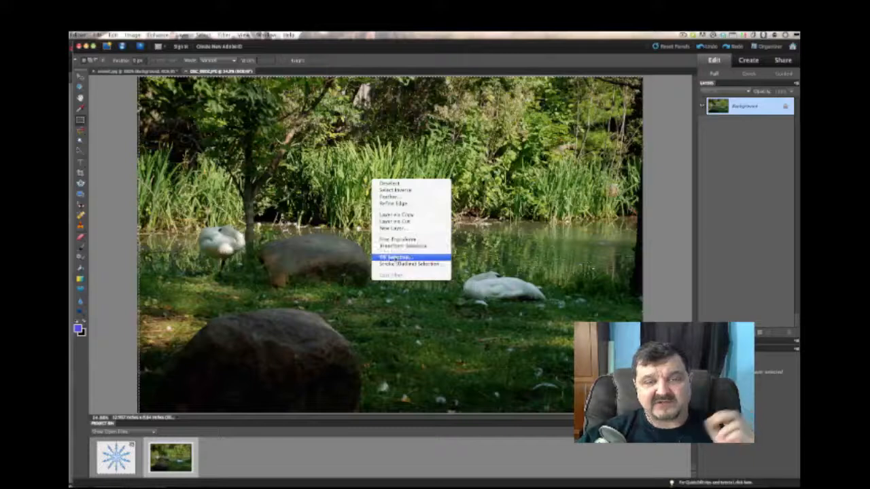
{"action": "left_click", "coordinate": [395, 258]}
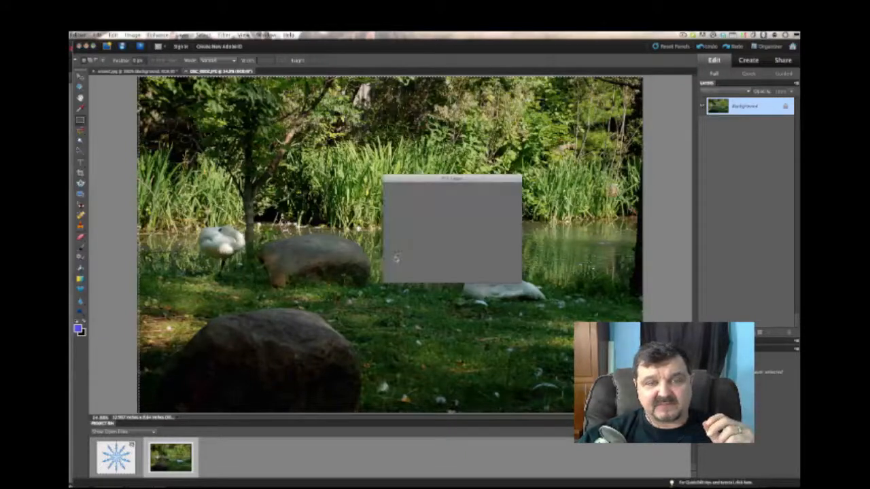
{"action": "left_click_drag", "start_coordinate": [441, 180], "coordinate": [368, 144]}
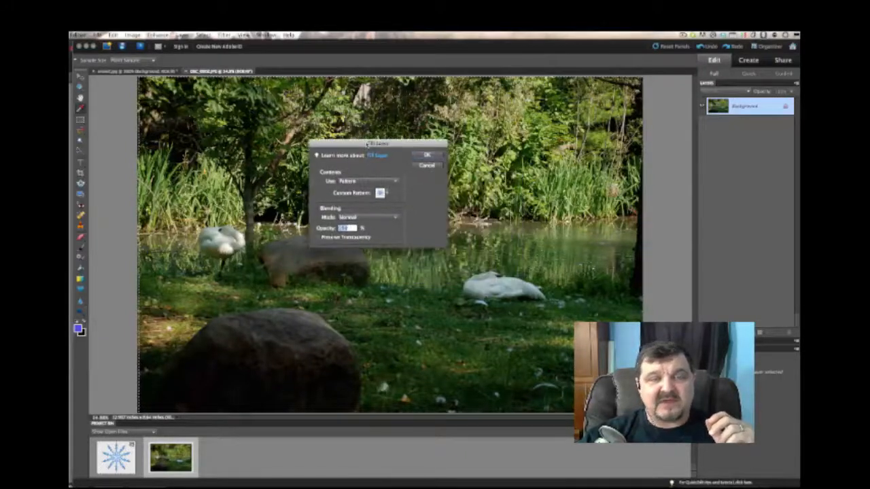
{"action": "left_click", "coordinate": [348, 181]}
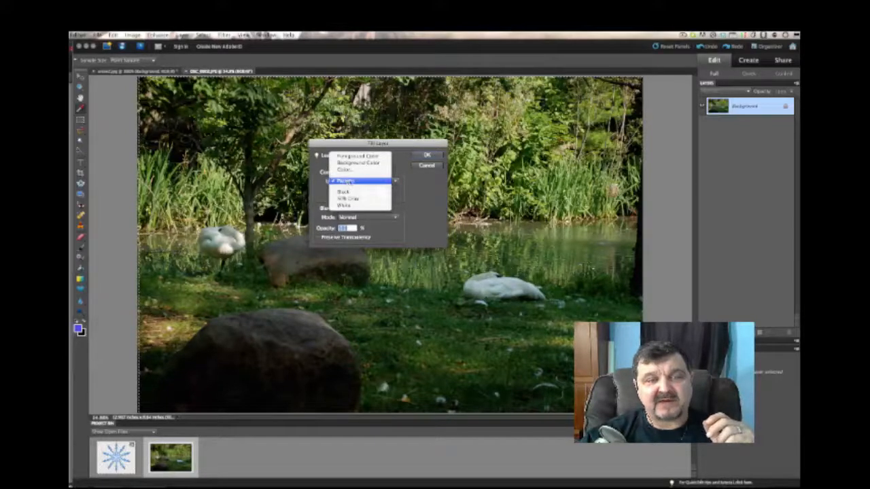
{"action": "left_click", "coordinate": [357, 157]}
{"action": "left_click", "coordinate": [354, 181]}
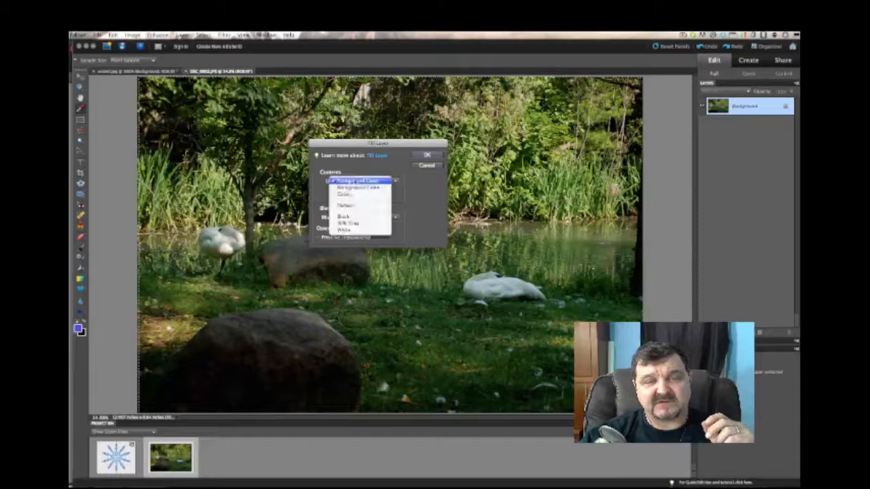
{"action": "left_click", "coordinate": [352, 206]}
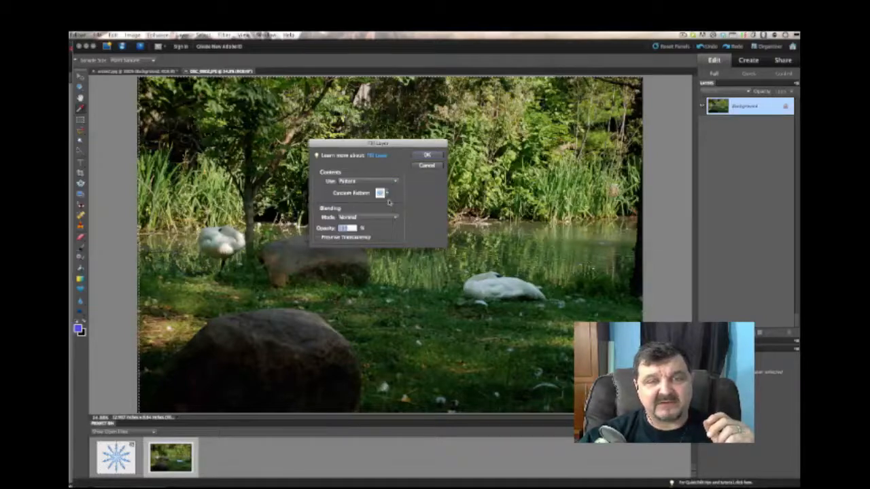
{"action": "left_click", "coordinate": [387, 194]}
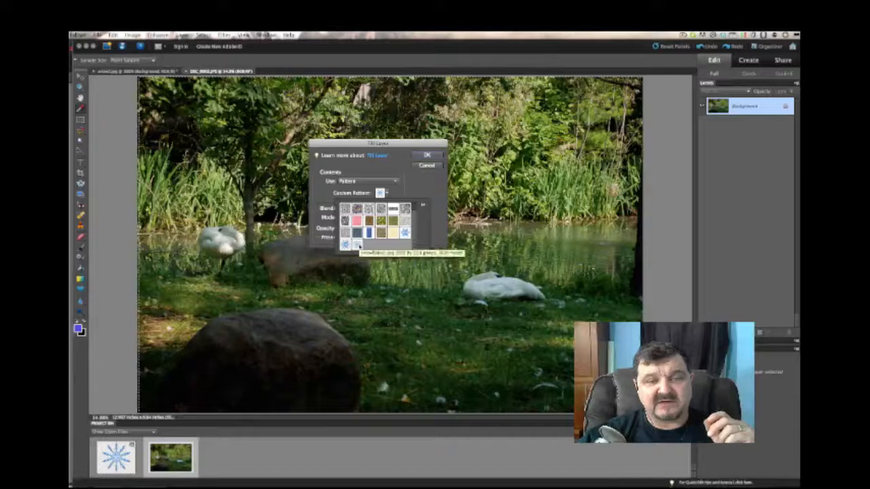
{"action": "left_click", "coordinate": [388, 194]}
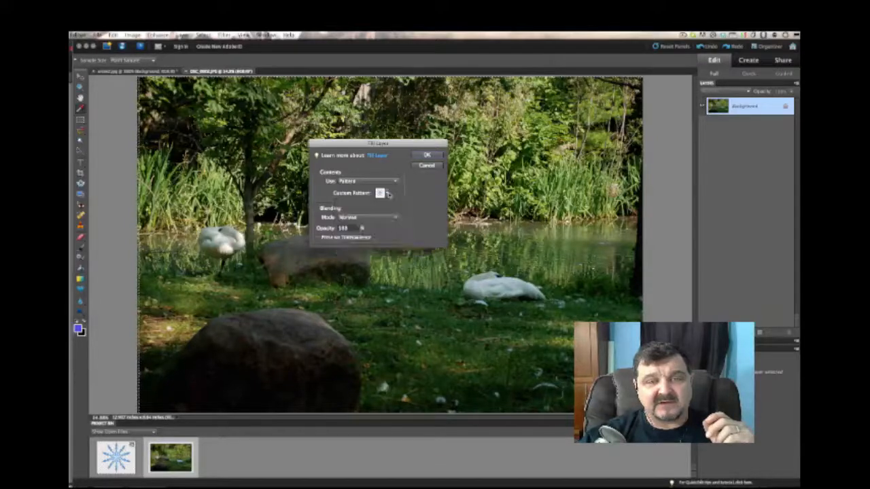
{"action": "left_click", "coordinate": [426, 155]}
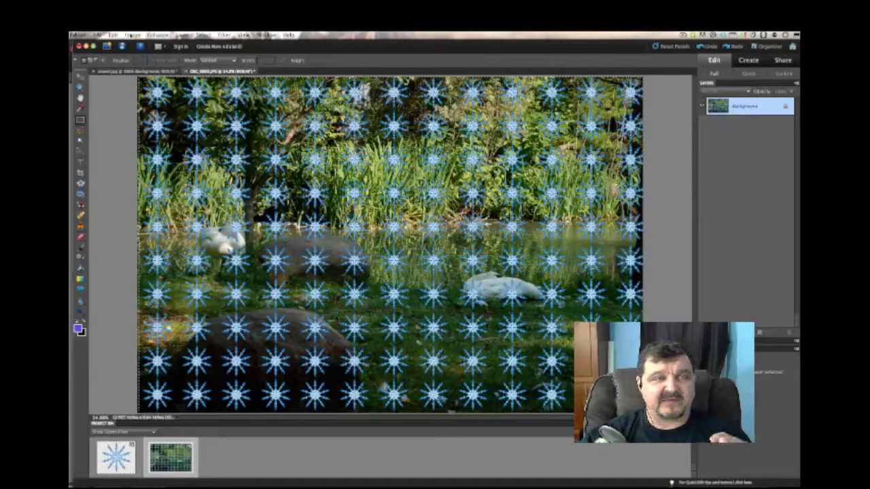
- Revert the pond photo to its original version, removing the snowflake pattern fill
{"action": "left_click", "coordinate": [132, 35]}
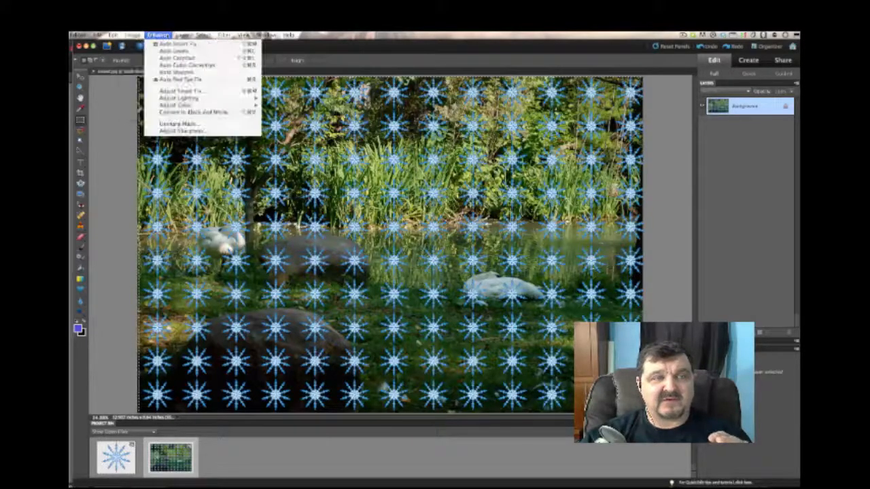
{"action": "mouse_move", "coordinate": [113, 34]}
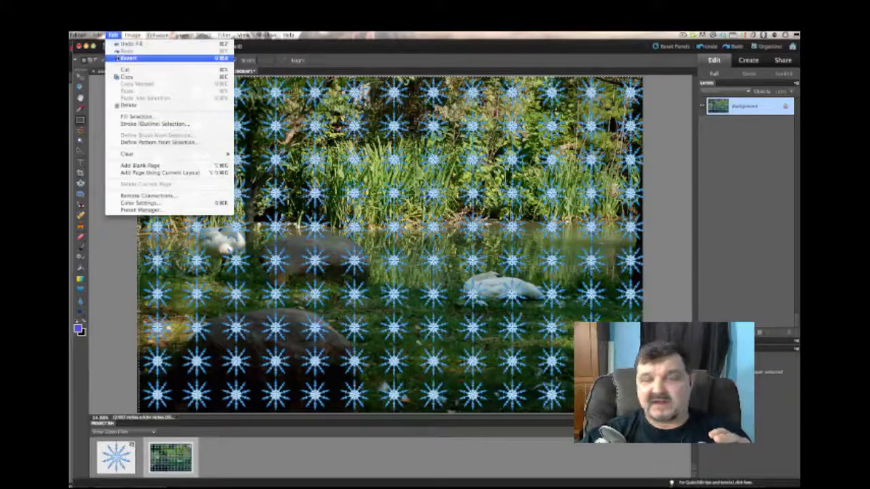
{"action": "left_click", "coordinate": [120, 58]}
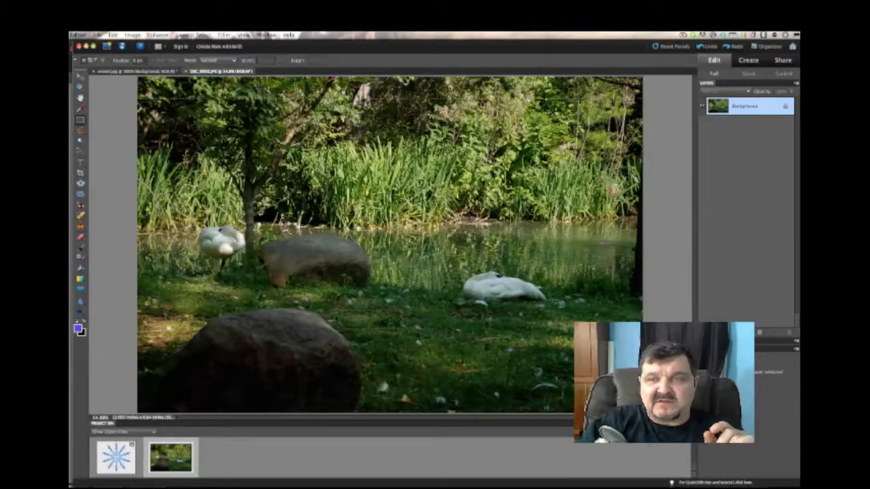
- Select a thin full-width strip along the pond photo's upper edge, fill it with the snowflake custom pattern, and deselect it
{"action": "left_click_drag", "start_coordinate": [137, 77], "coordinate": [641, 100]}
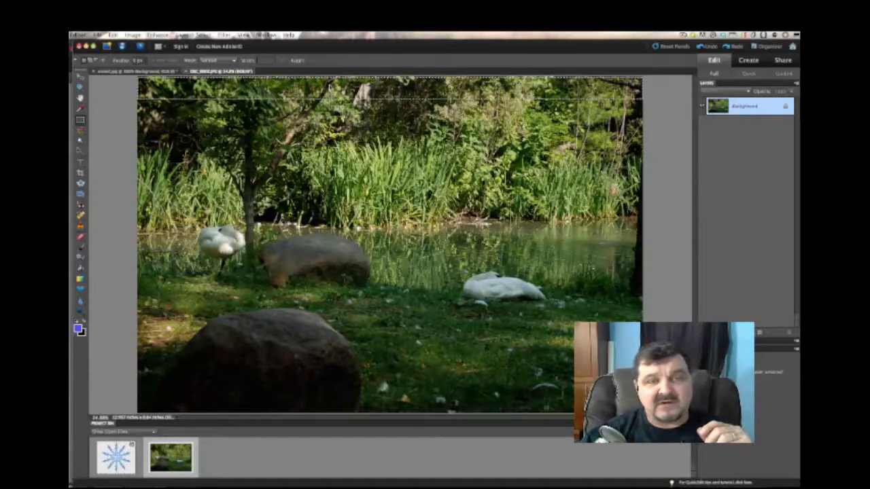
{"action": "right_click", "coordinate": [329, 83]}
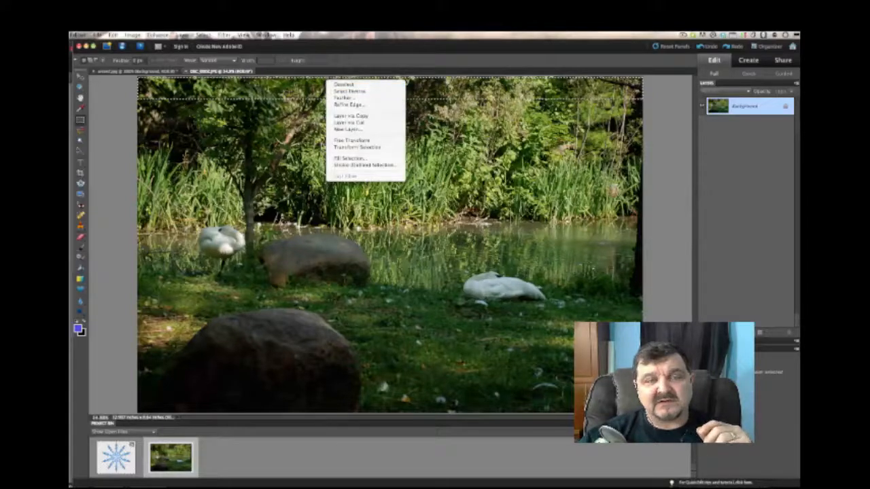
{"action": "left_click", "coordinate": [338, 159]}
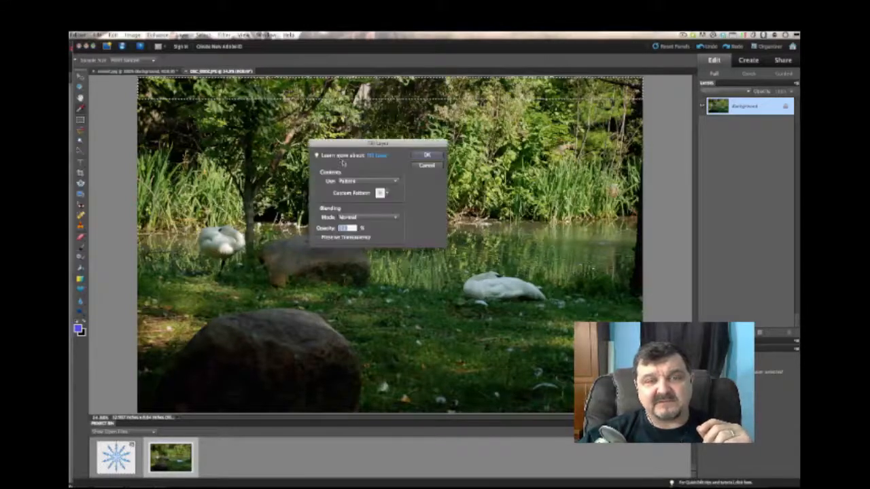
{"action": "left_click", "coordinate": [426, 155]}
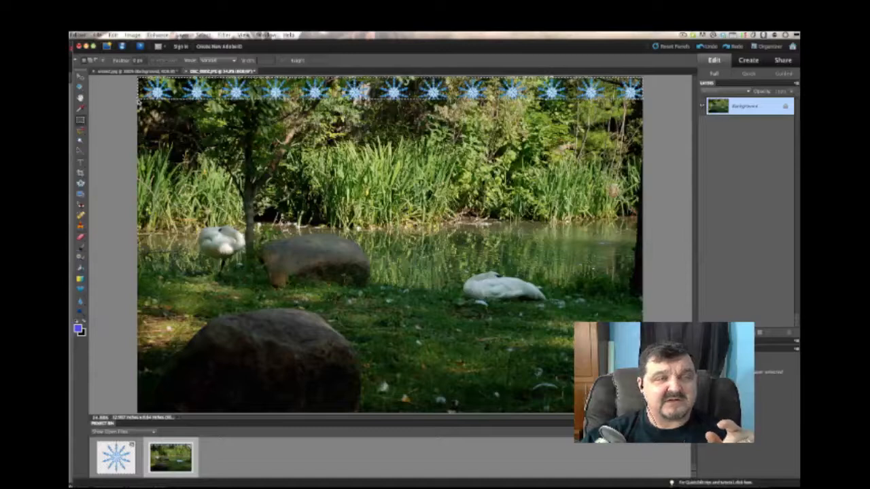
{"action": "key", "text": "super+d"}
- Select a narrow vertical strip down the pond photo's left edge below the snowflake row and fill it with the snowflake pattern
{"action": "left_click_drag", "start_coordinate": [138, 103], "coordinate": [168, 400]}
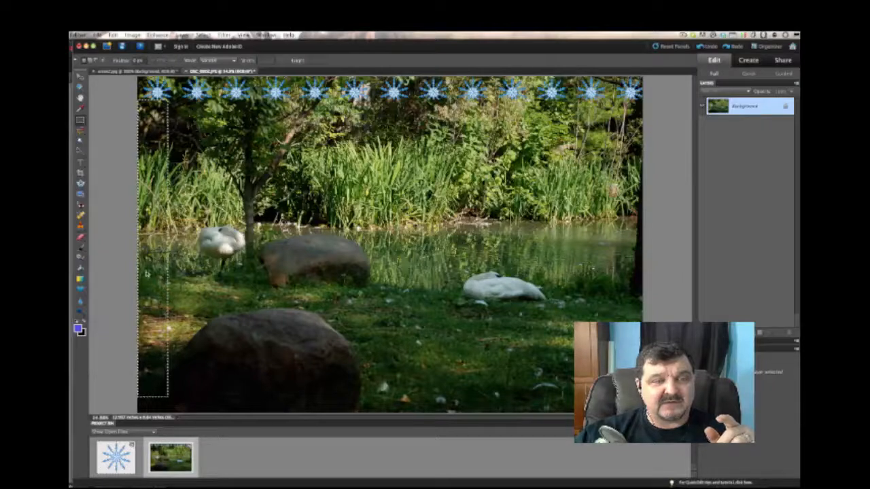
{"action": "right_click", "coordinate": [146, 268]}
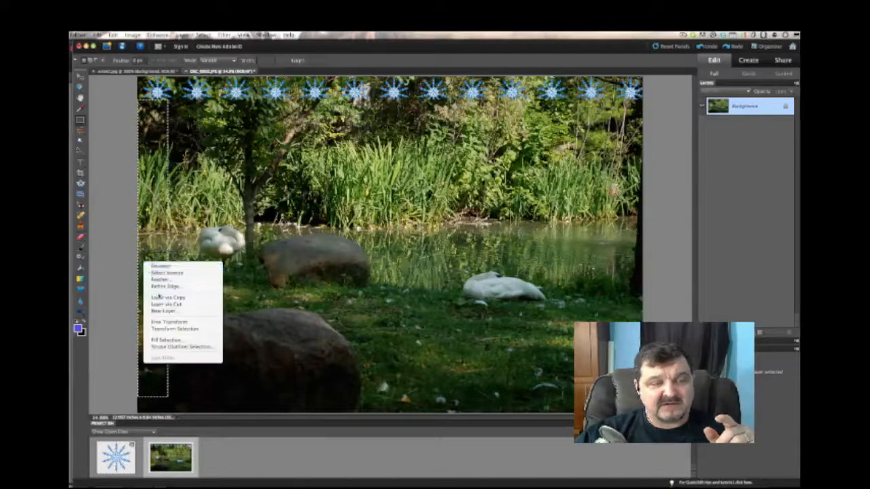
{"action": "left_click", "coordinate": [163, 339]}
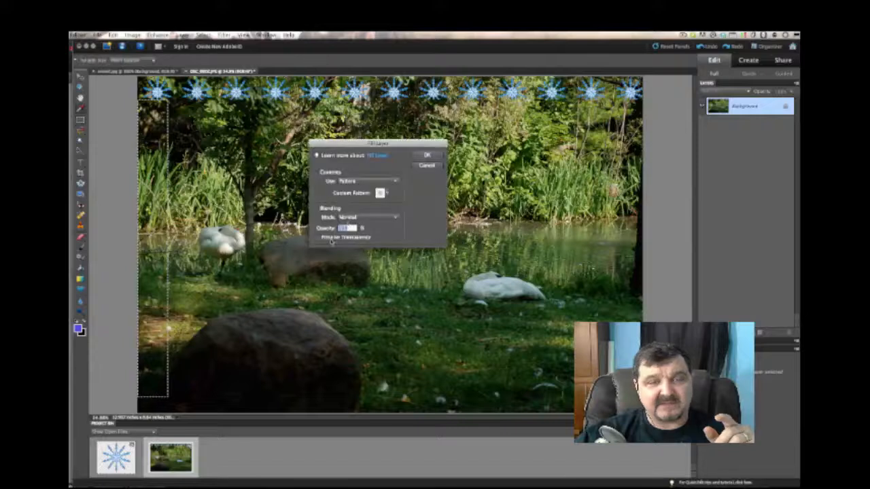
{"action": "left_click", "coordinate": [427, 155]}
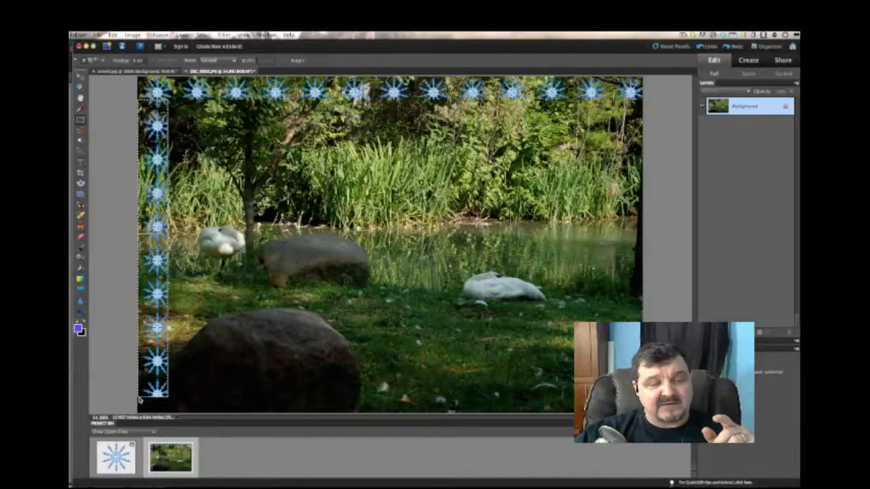
- Select a thin strip along the pond photo's lower edge, fill it with the snowflake pattern, and deselect it
{"action": "left_click_drag", "start_coordinate": [139, 399], "coordinate": [642, 413]}
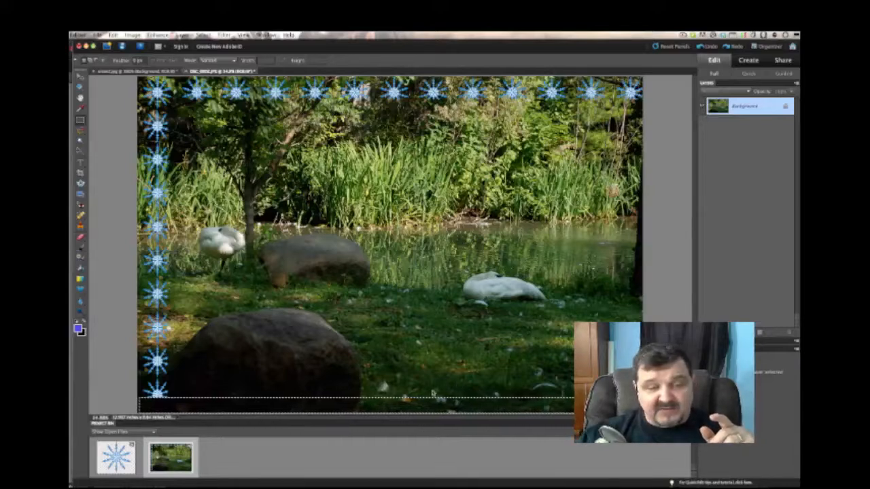
{"action": "right_click", "coordinate": [383, 406]}
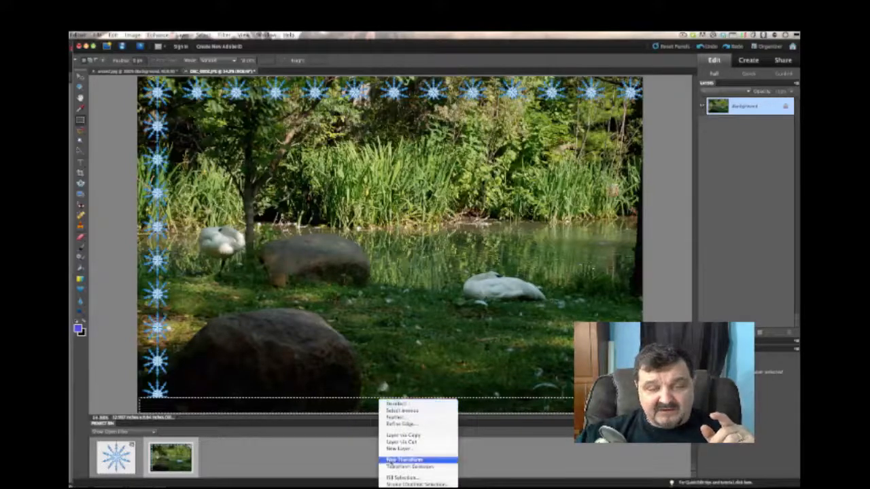
{"action": "left_click", "coordinate": [392, 478]}
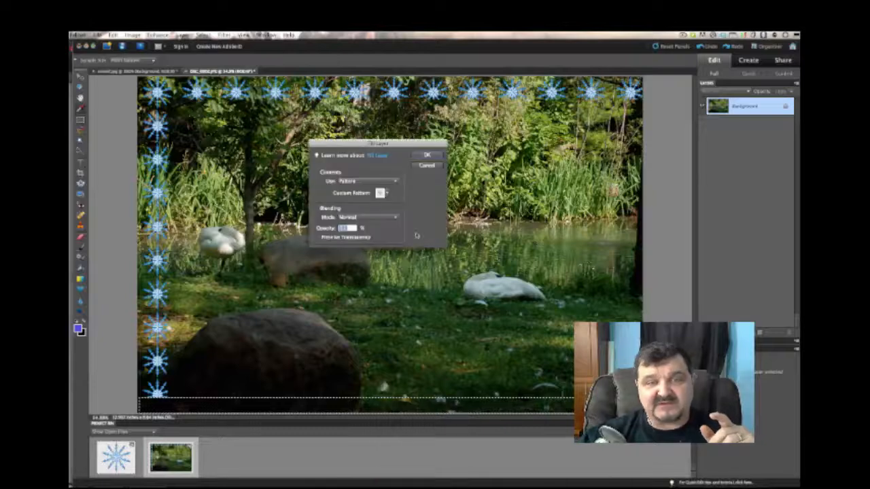
{"action": "left_click", "coordinate": [426, 155]}
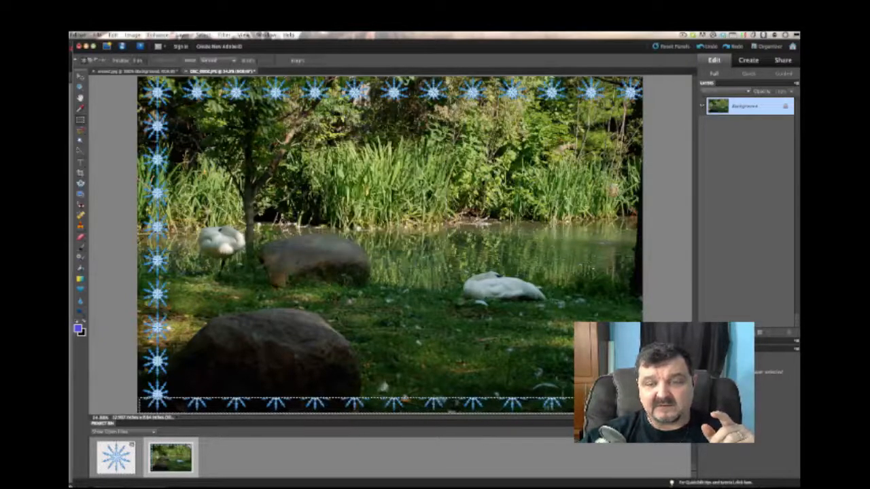
{"action": "key", "text": "super+d"}
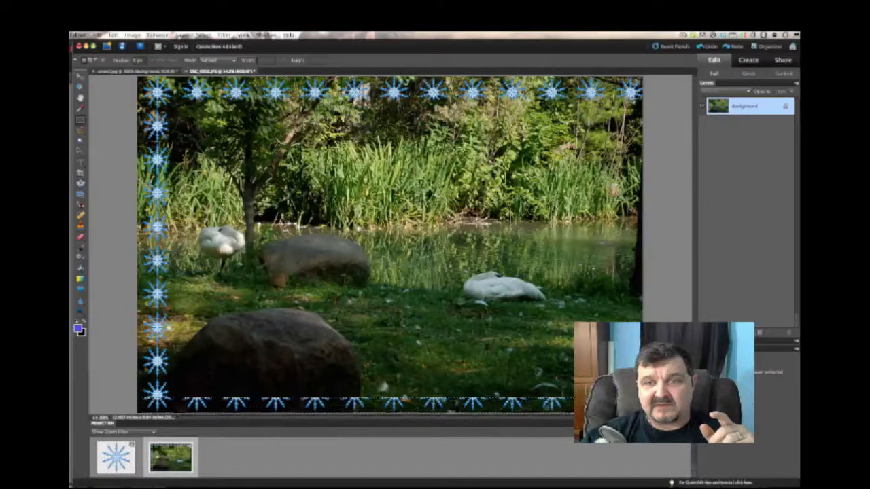
- Select a narrow vertical strip down the pond photo's right edge, fill it with the snowflake pattern, and switch to the Move tool
{"action": "left_click_drag", "start_coordinate": [609, 279], "coordinate": [605, 394]}
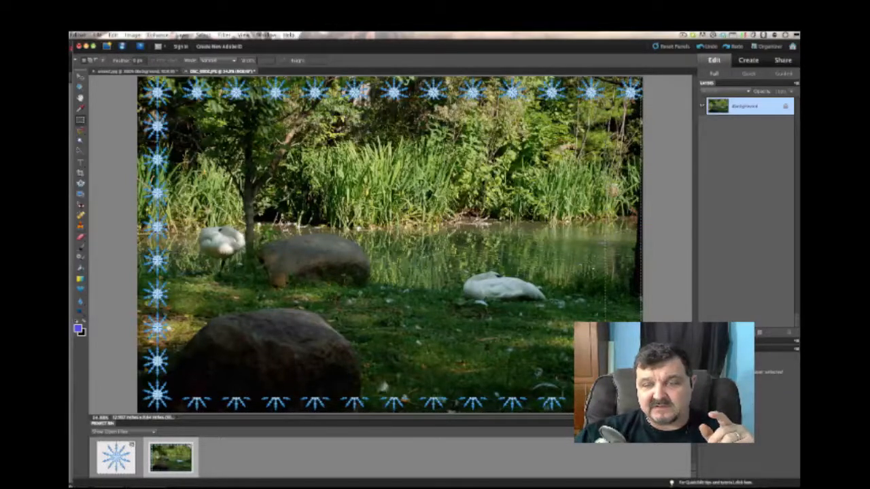
{"action": "right_click", "coordinate": [616, 241]}
{"action": "left_click", "coordinate": [637, 318]}
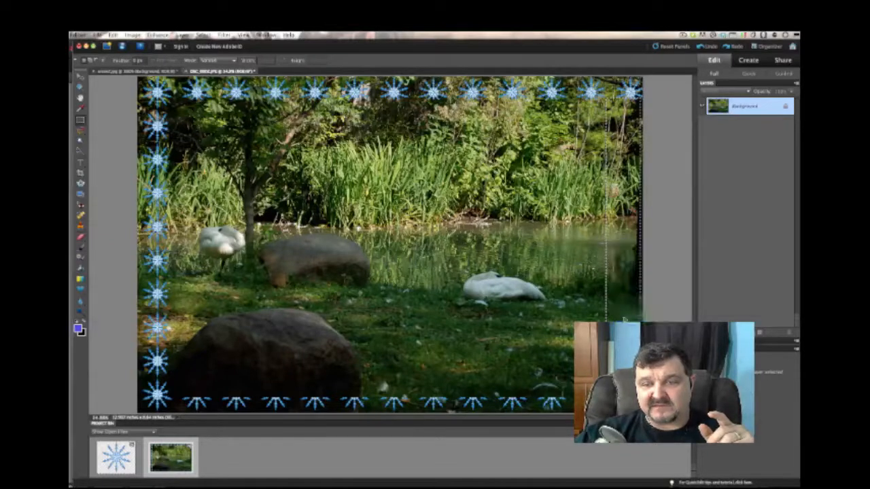
{"action": "left_click", "coordinate": [427, 155]}
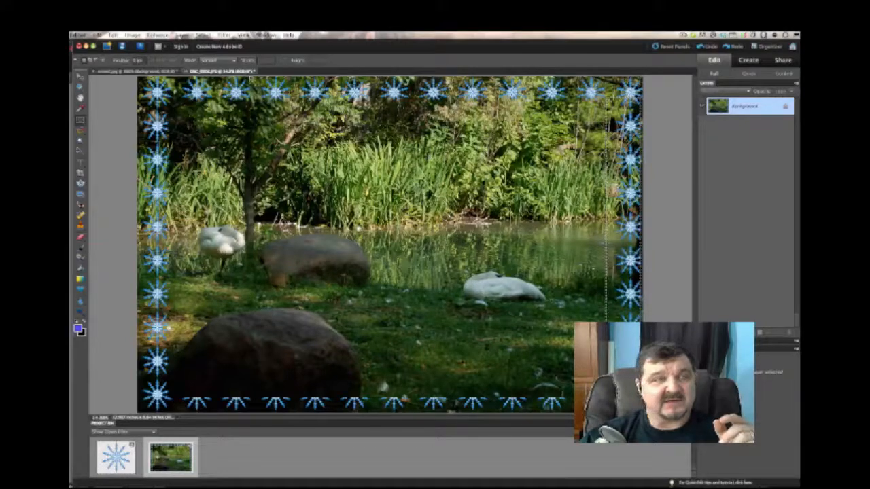
{"action": "left_click", "coordinate": [80, 76]}
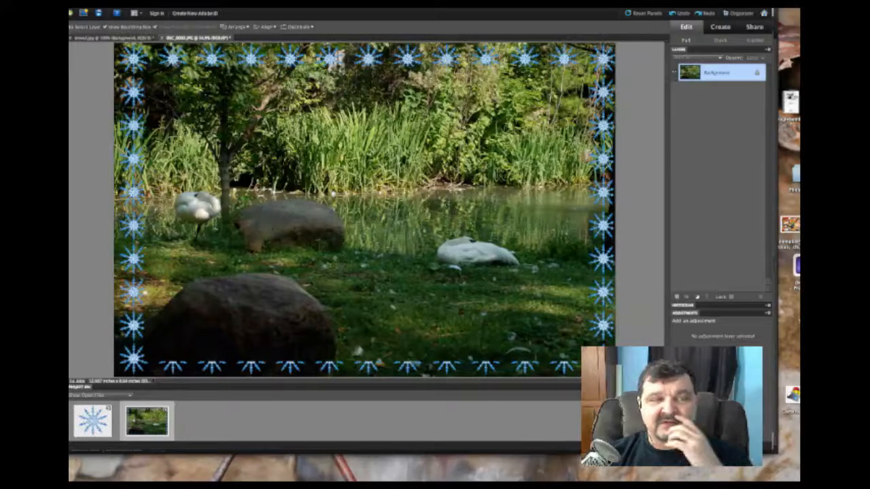
- Create a new blank file with its dimensions in inches and its background contents set to Transparent
{"action": "left_click", "coordinate": [78, 4]}
{"action": "mouse_move", "coordinate": [87, 11]}
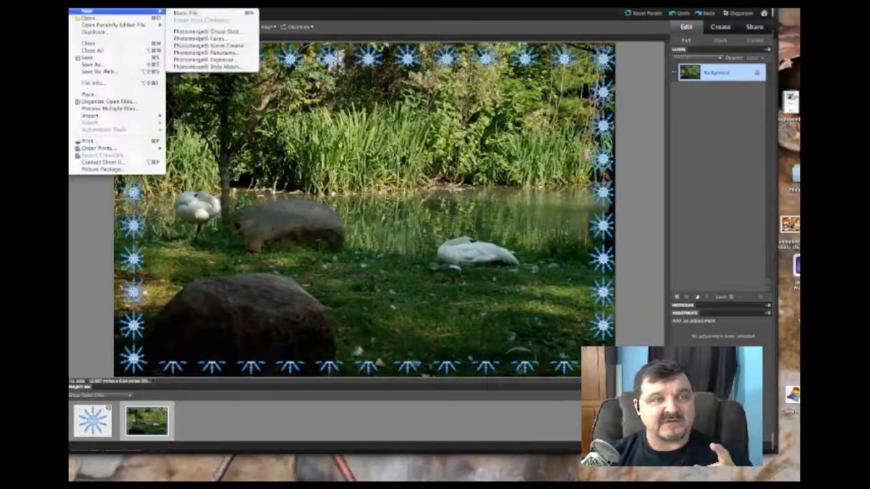
{"action": "left_click", "coordinate": [187, 13]}
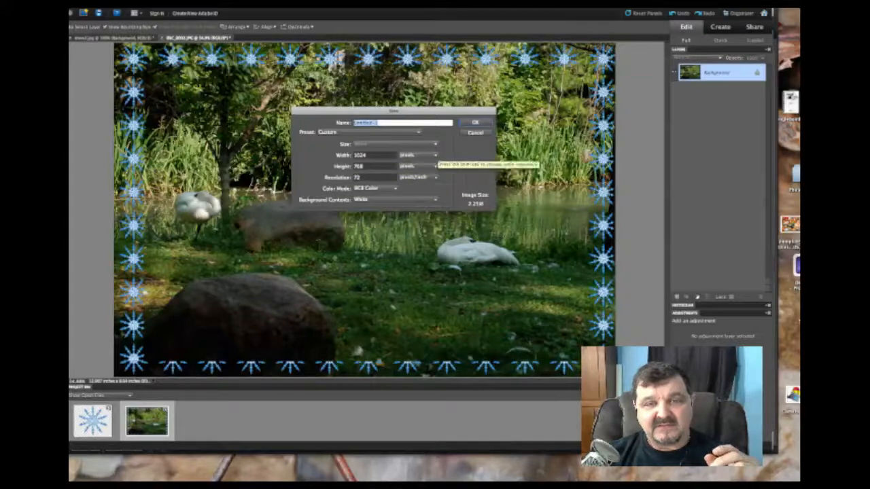
{"action": "left_click", "coordinate": [428, 155]}
{"action": "left_click", "coordinate": [416, 164]}
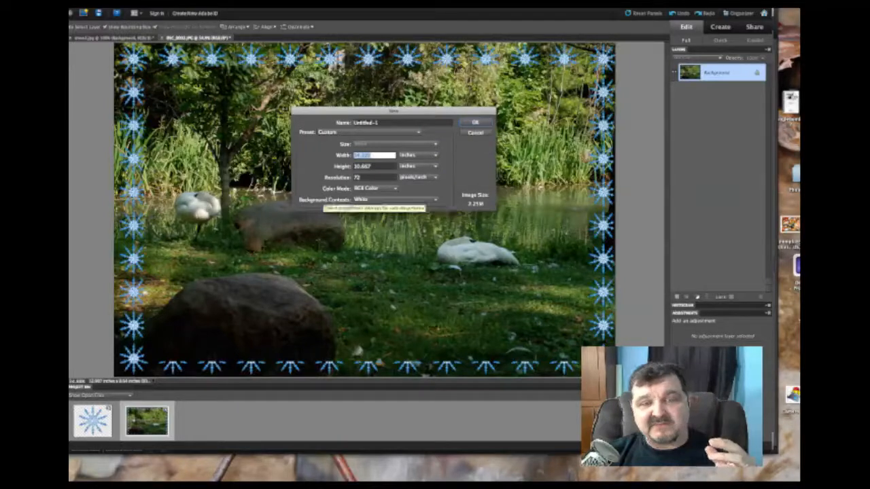
{"action": "left_click", "coordinate": [380, 200]}
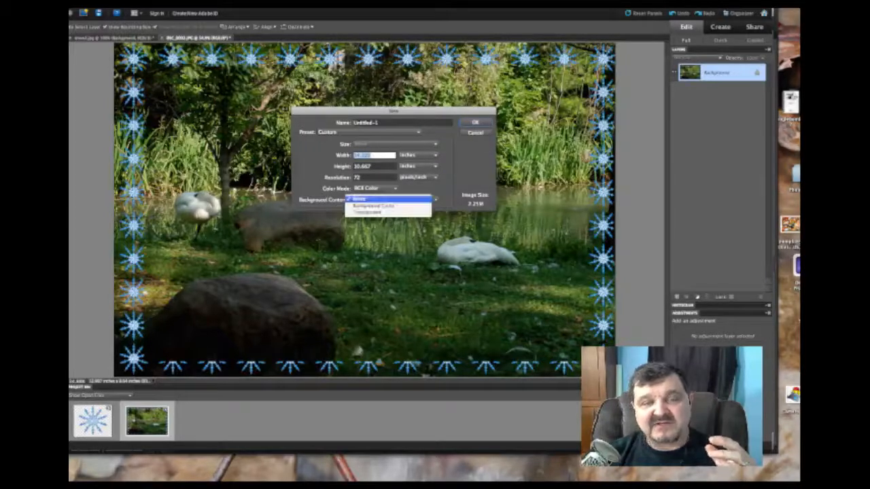
{"action": "left_click", "coordinate": [380, 211]}
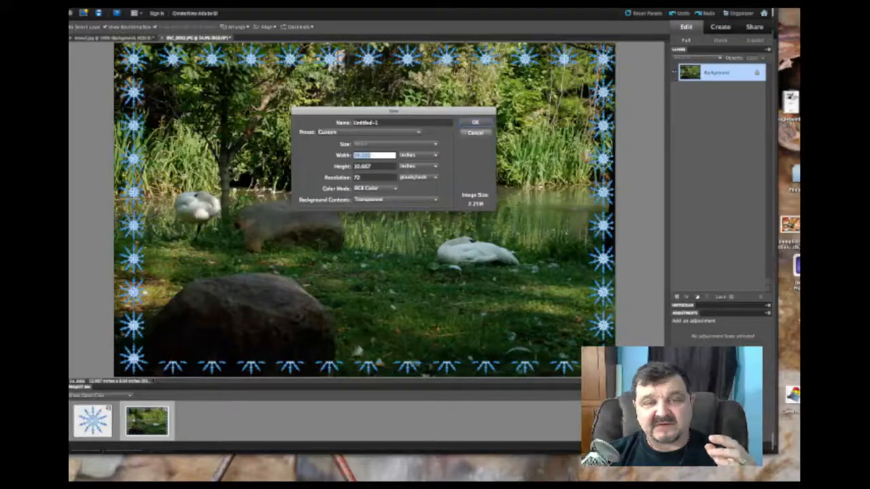
{"action": "left_click", "coordinate": [475, 122]}
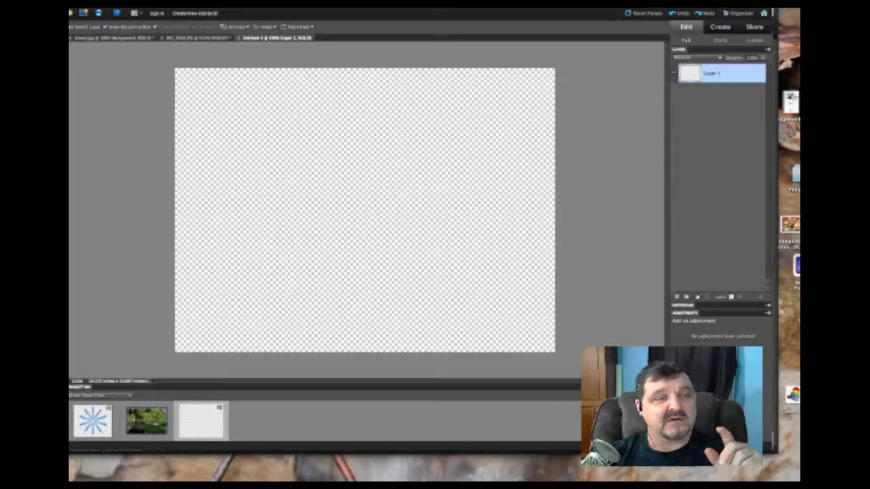
- Select a full-width strip along the upper edge of the transparent canvas and fill it with the snowflake pattern at Normal mode
{"action": "key", "text": "m"}
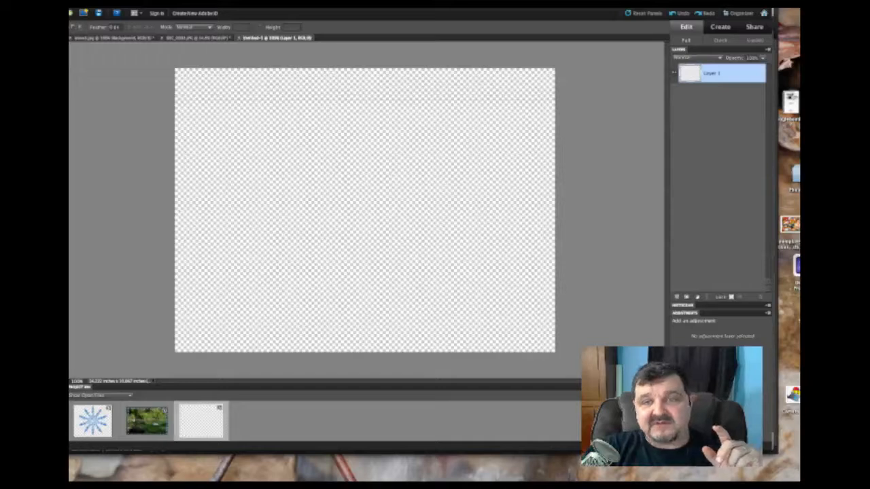
{"action": "right_click", "coordinate": [332, 78]}
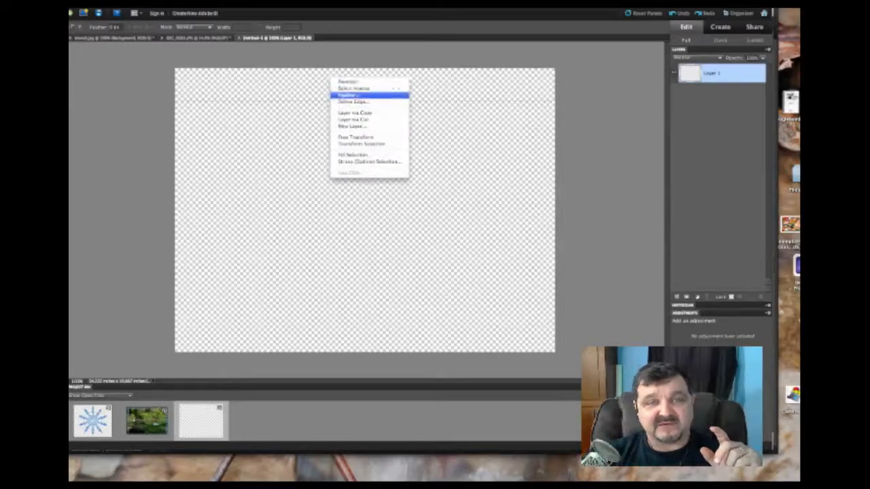
{"action": "left_click", "coordinate": [357, 156]}
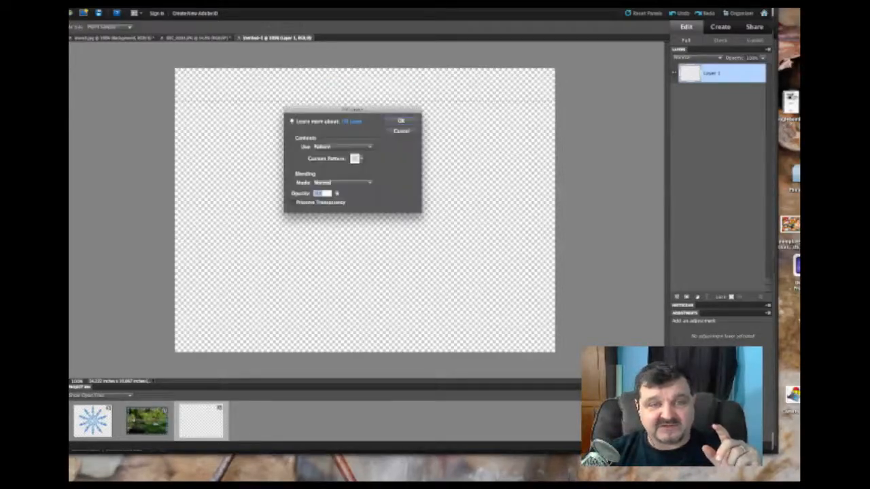
{"action": "left_click", "coordinate": [401, 121]}
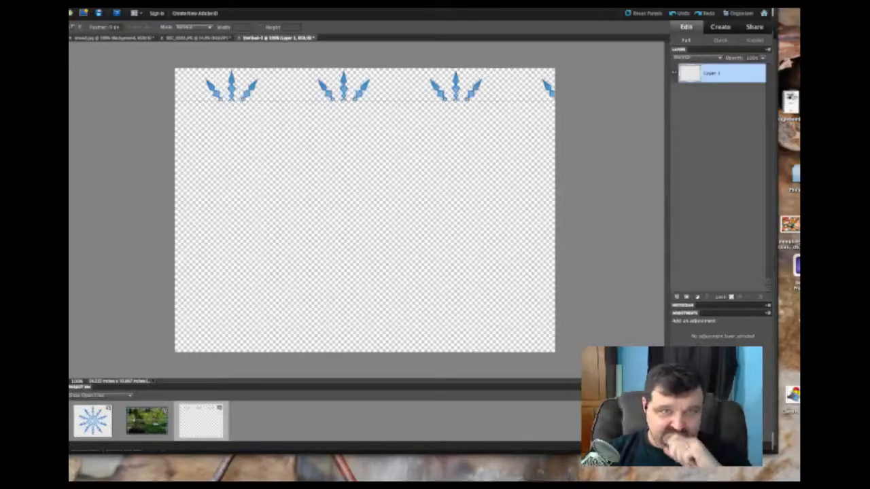
- Free Transform the partial snowflake row on the blank canvas, reducing its height slightly from the lower edge
{"action": "left_click", "coordinate": [89, 5]}
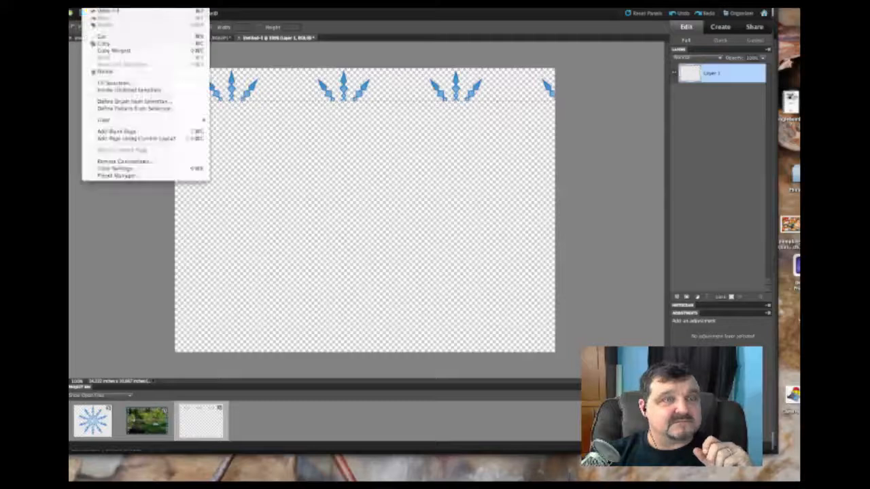
{"action": "mouse_move", "coordinate": [107, 4]}
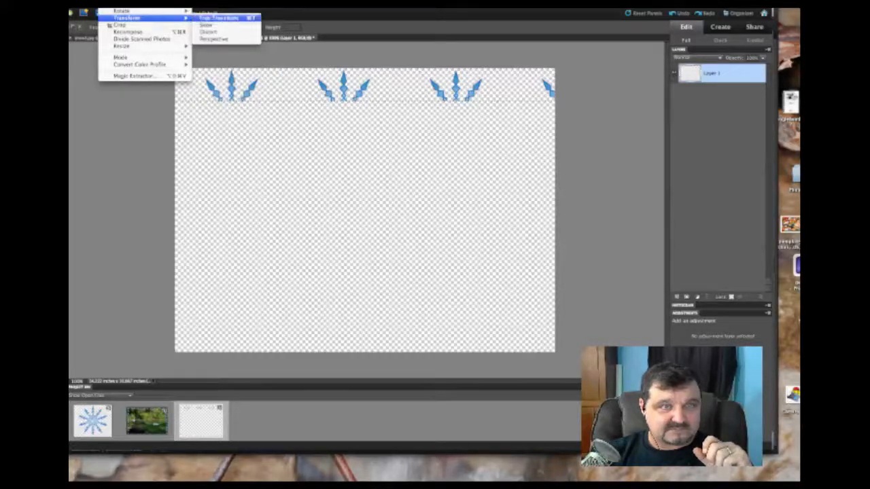
{"action": "left_click", "coordinate": [219, 17]}
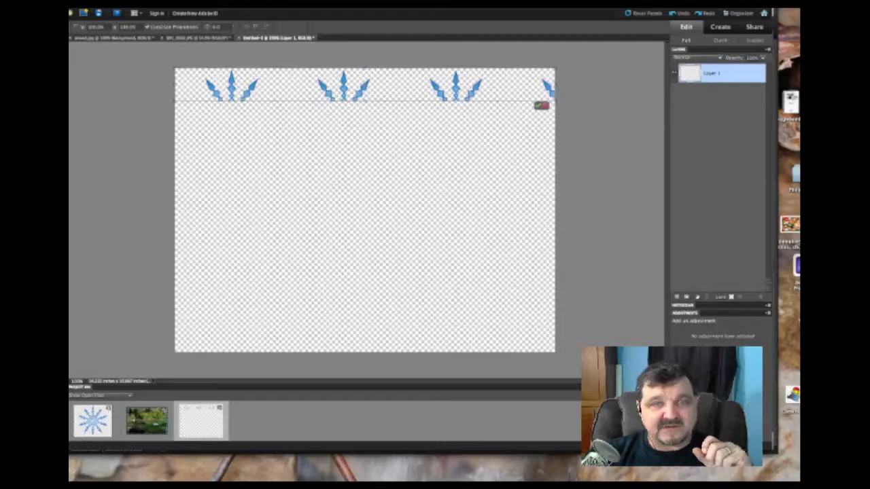
{"action": "mouse_move", "coordinate": [365, 101]}
{"action": "left_mouse_down"}
{"action": "mouse_move", "coordinate": [365, 118]}
{"action": "mouse_move", "coordinate": [364, 96]}
{"action": "left_mouse_up"}
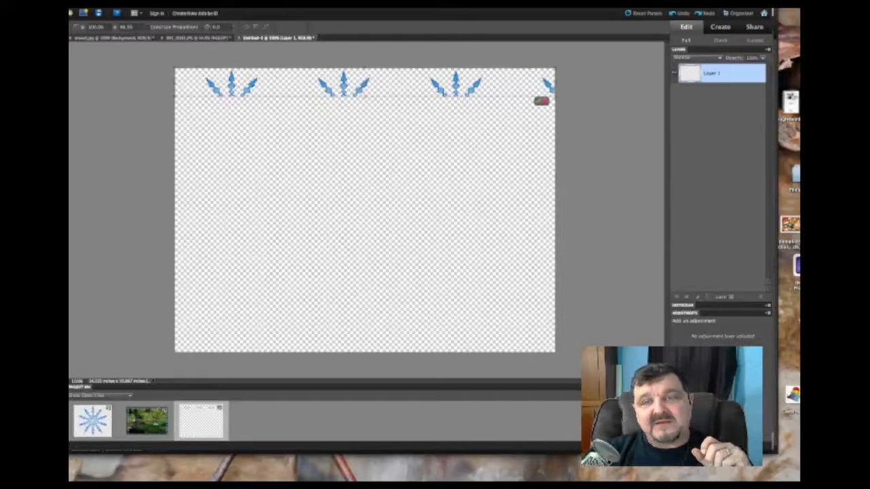
{"action": "key", "text": "Return"}
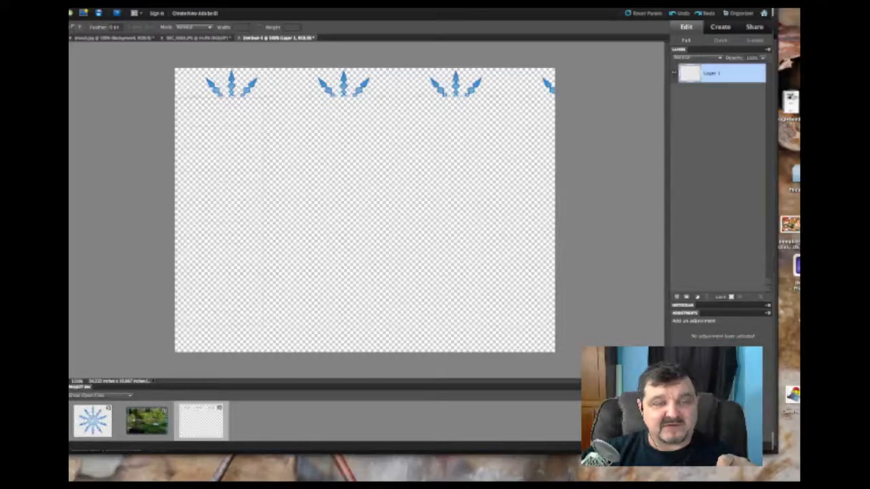
- Fill a tall rectangular selection along the left side of the transparent canvas, below the transformed row, with the snowflake pattern
{"action": "right_click", "coordinate": [195, 156]}
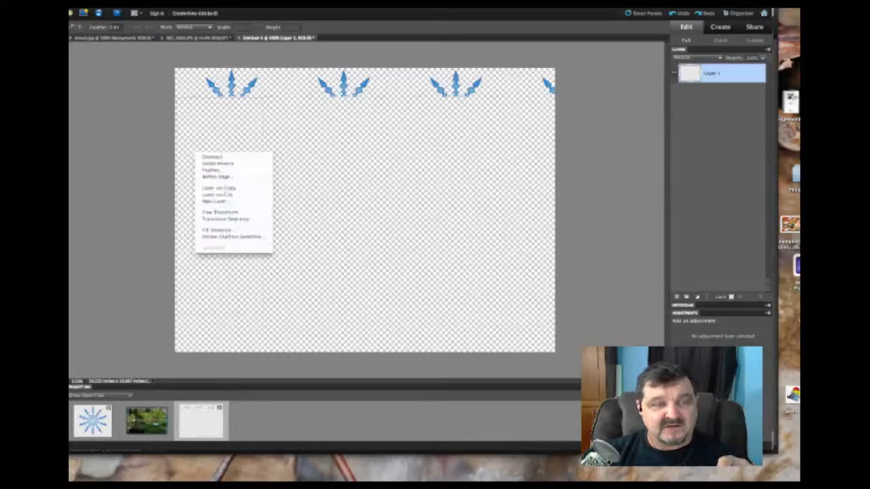
{"action": "left_click", "coordinate": [216, 230]}
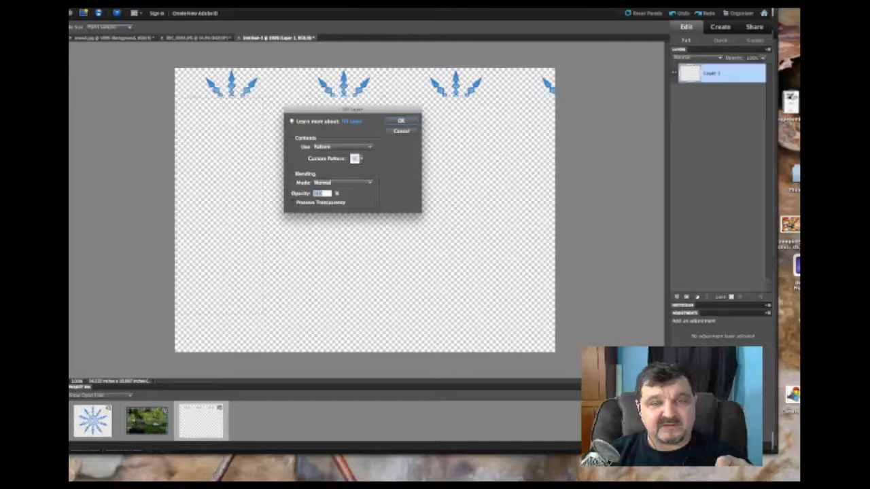
{"action": "left_click", "coordinate": [401, 121]}
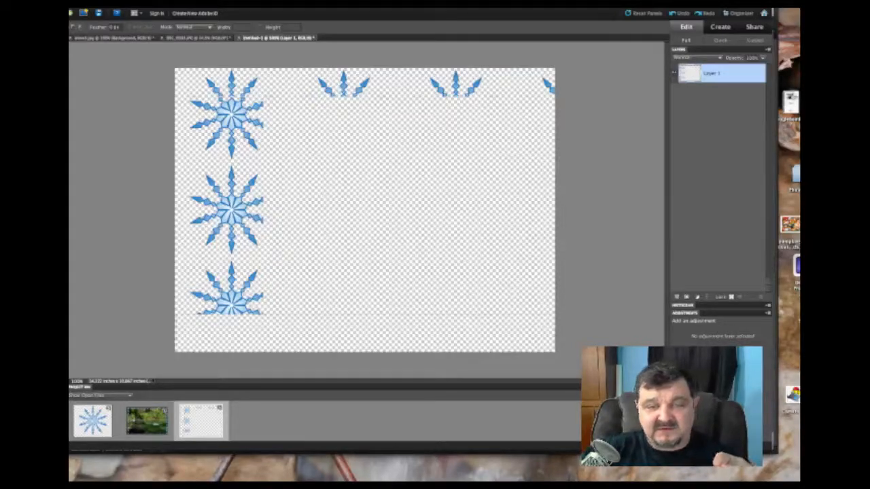
- Fill the strip along the lower edge of the transparent canvas and the strip along its right side with the snowflake pattern at Normal mode
{"action": "right_click", "coordinate": [412, 323]}
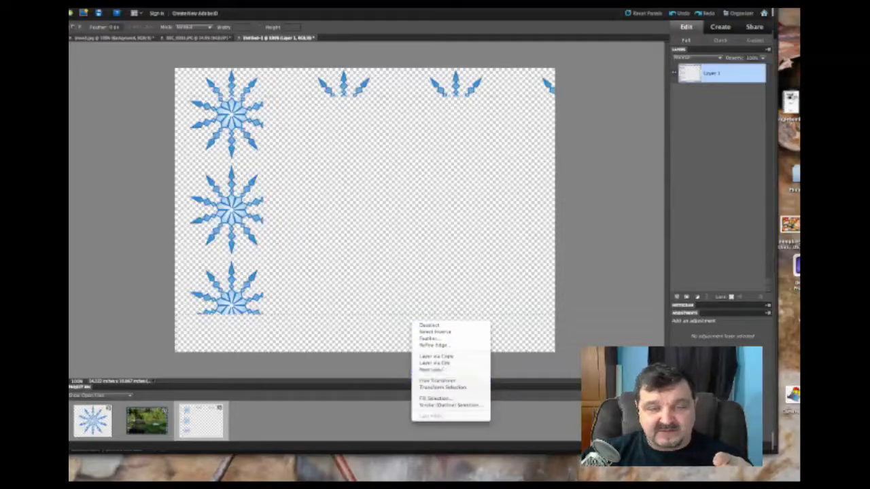
{"action": "left_click", "coordinate": [433, 398]}
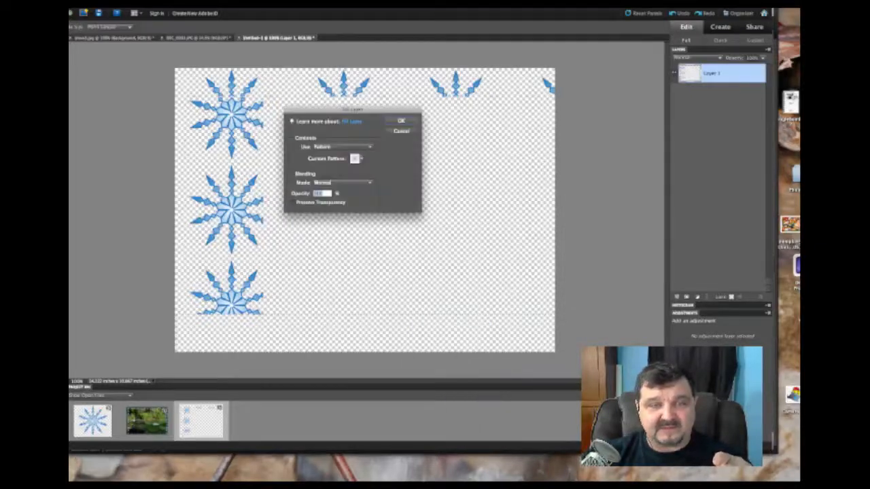
{"action": "left_click", "coordinate": [400, 120]}
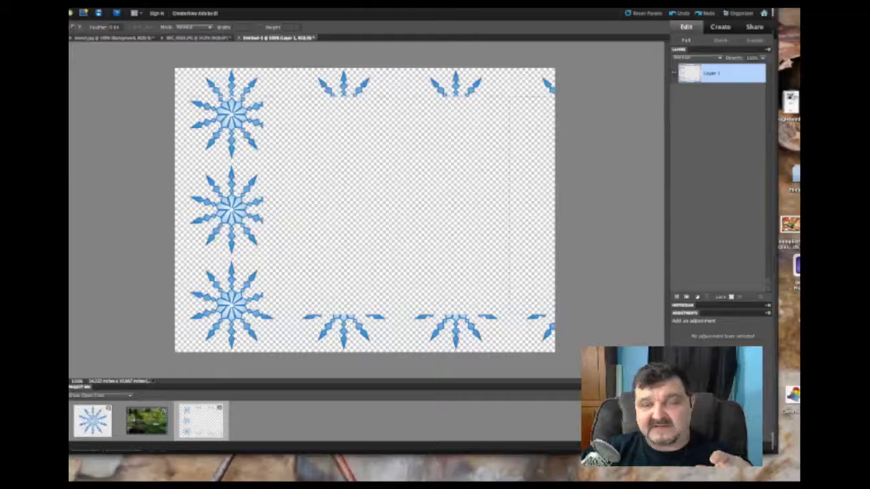
{"action": "right_click", "coordinate": [518, 194]}
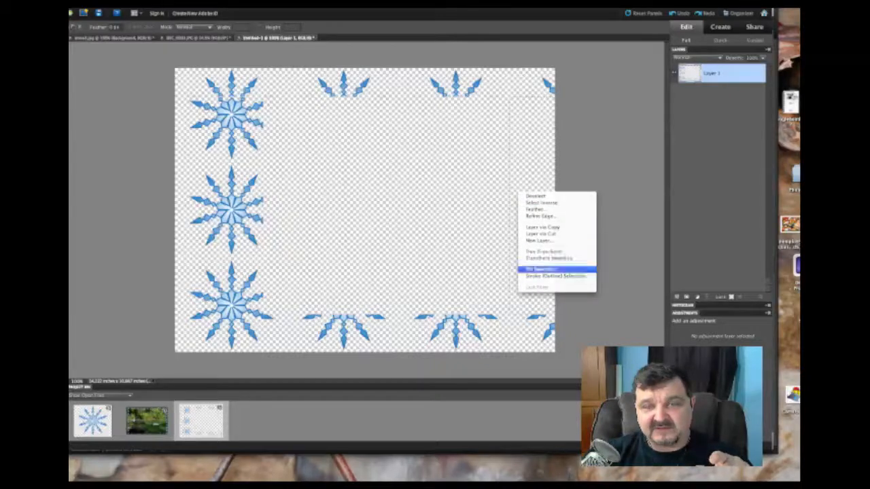
{"action": "left_click", "coordinate": [541, 269]}
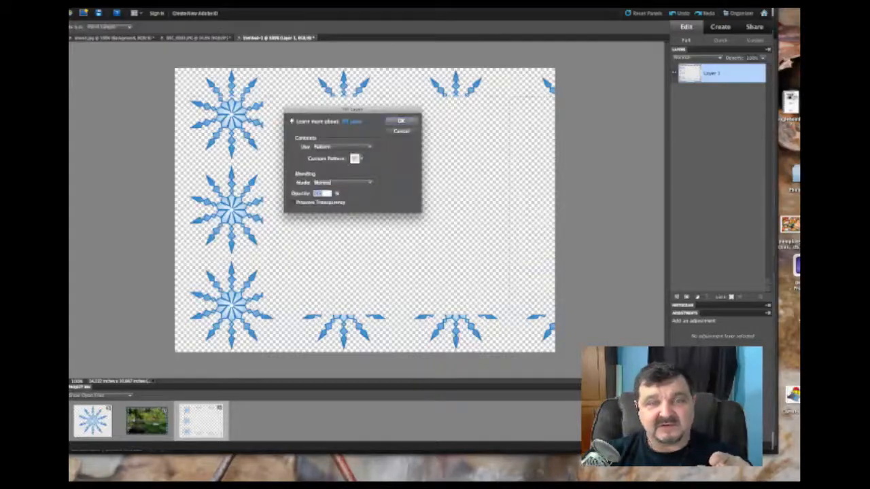
{"action": "left_click", "coordinate": [401, 121]}
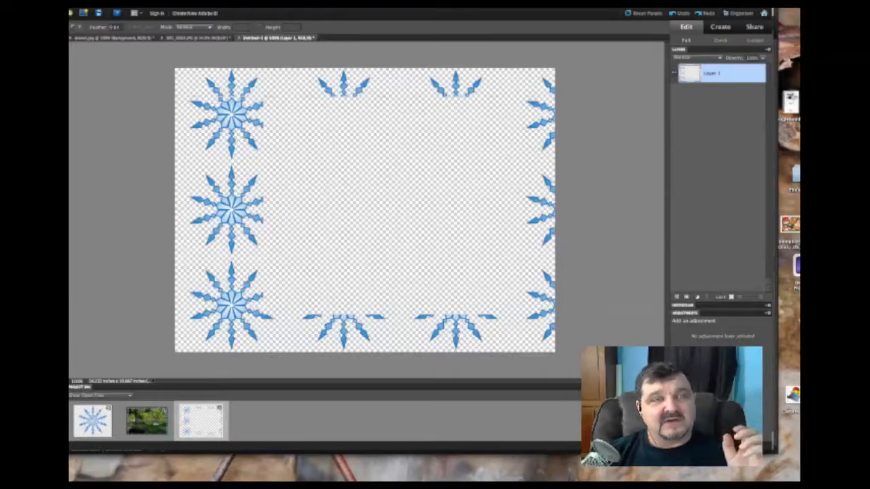
- Revert the swan photo to its saved version, discarding the snowflake border filled directly onto it
{"action": "left_click", "coordinate": [198, 38]}
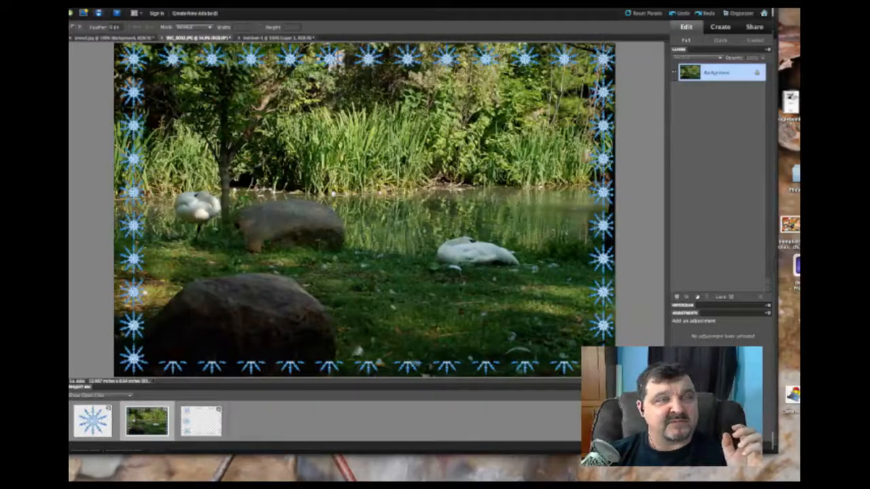
{"action": "left_click", "coordinate": [91, 4]}
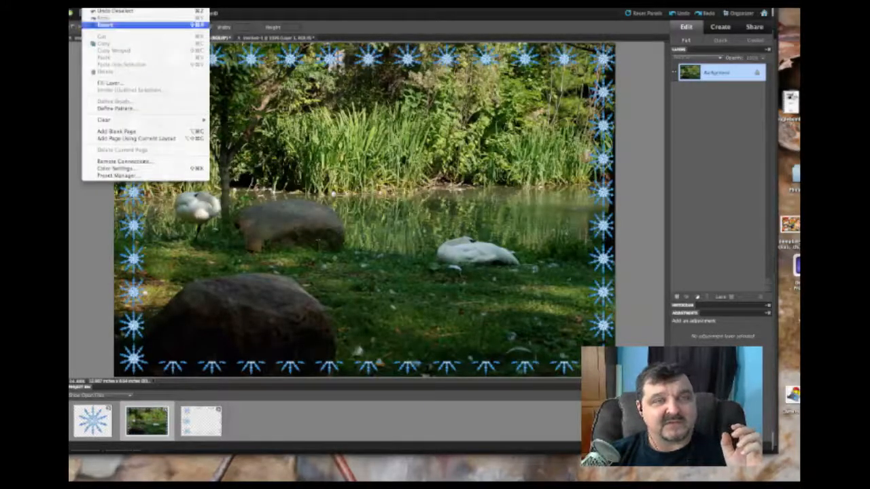
{"action": "left_click", "coordinate": [105, 24]}
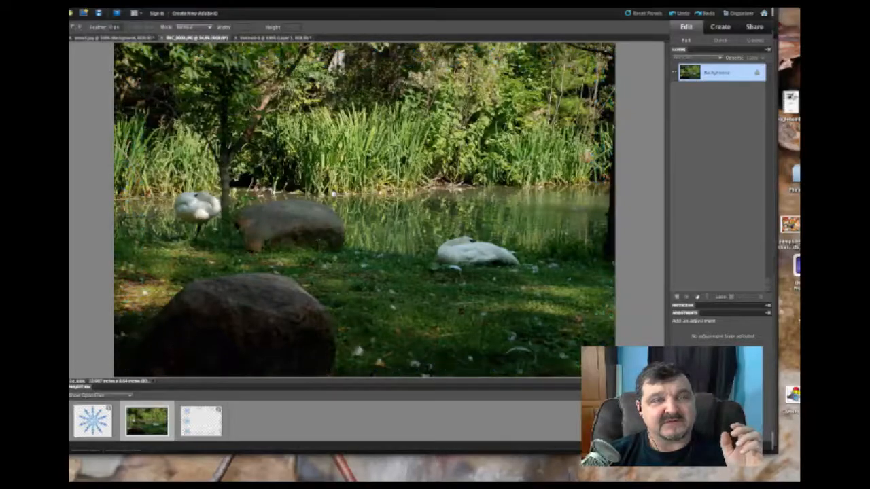
- Select all of the untitled transparent canvas, copy its snowflake border, and paste it into the swan photo as a new layer
{"action": "left_click", "coordinate": [275, 38]}
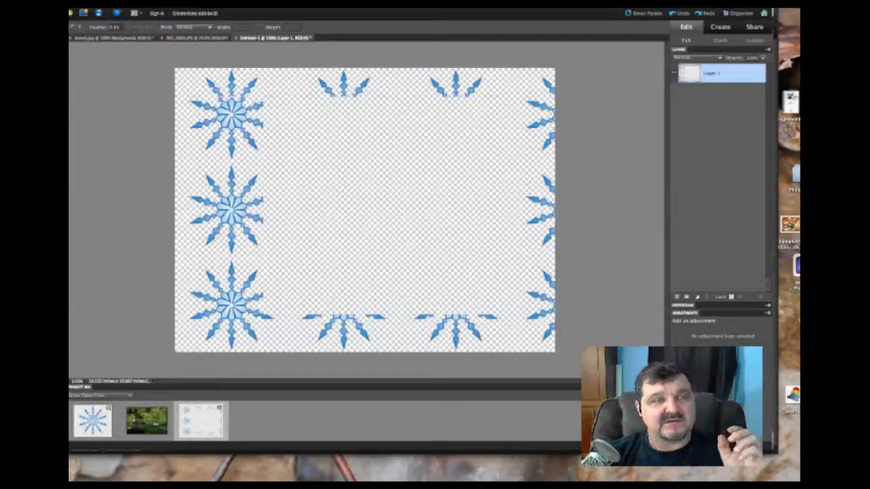
{"action": "left_click", "coordinate": [180, 6]}
{"action": "left_click", "coordinate": [181, 10]}
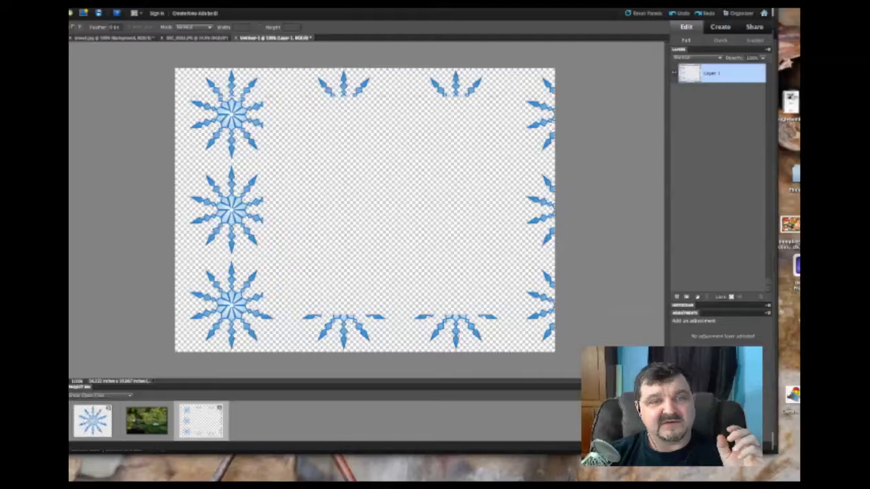
{"action": "left_click", "coordinate": [88, 5]}
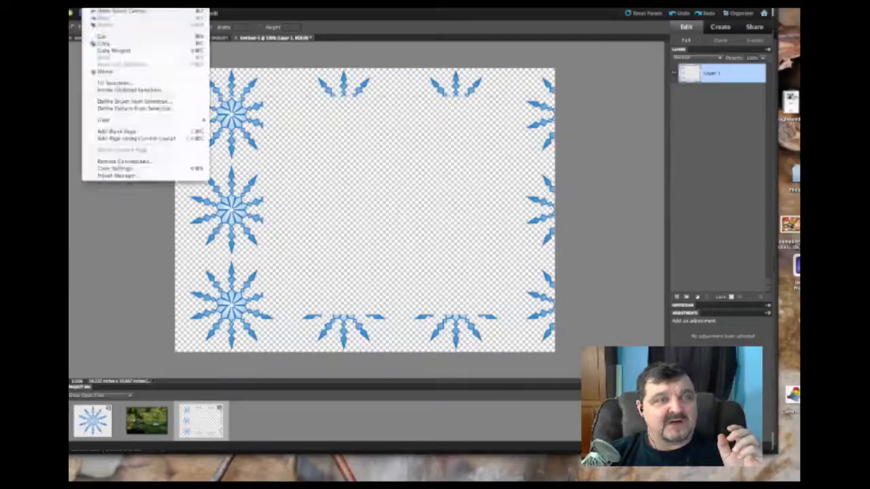
{"action": "left_click", "coordinate": [106, 42]}
{"action": "left_click", "coordinate": [197, 38]}
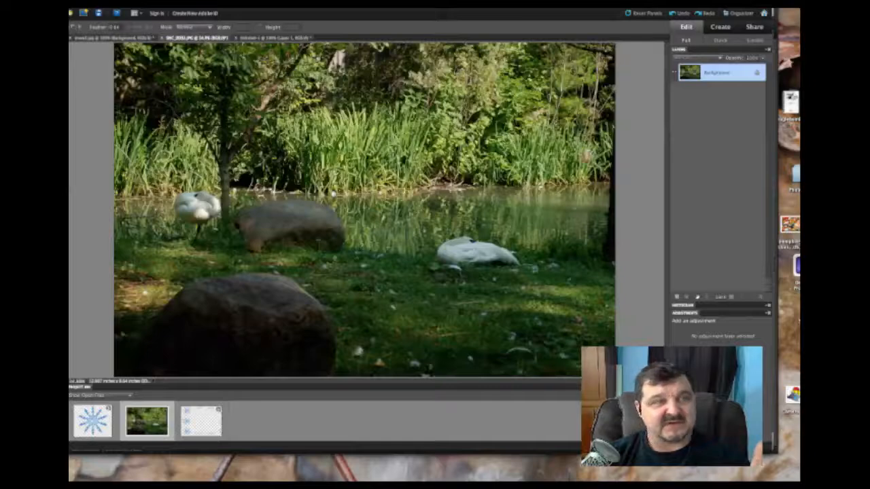
{"action": "left_click", "coordinate": [88, 6]}
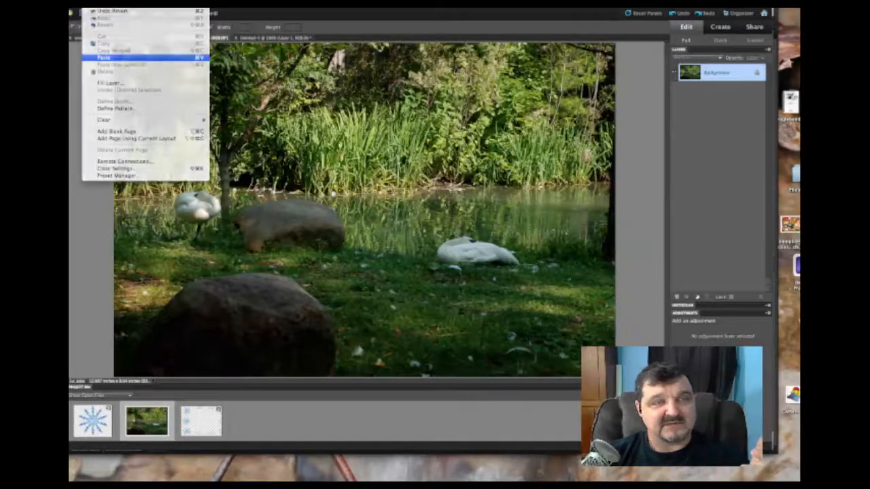
{"action": "left_click", "coordinate": [104, 57]}
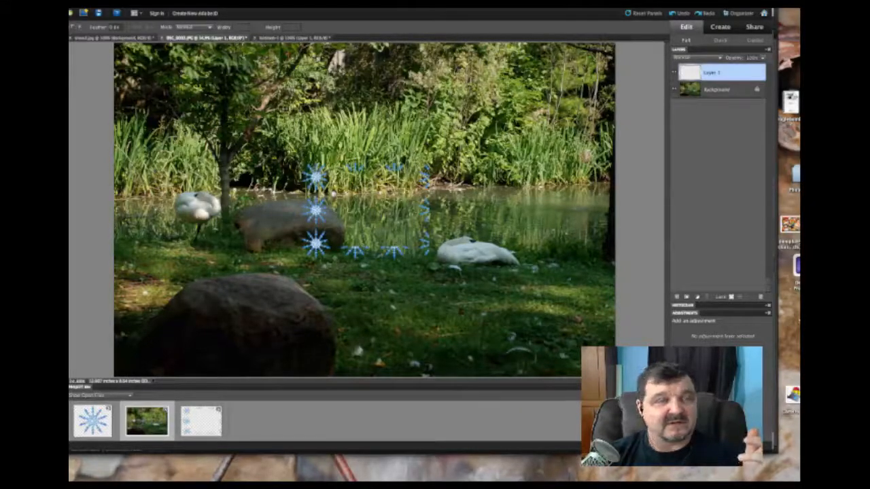
- Scale the pasted snowflake border layer so its edges line up with all four edges of the swan photo
{"action": "key", "text": "v"}
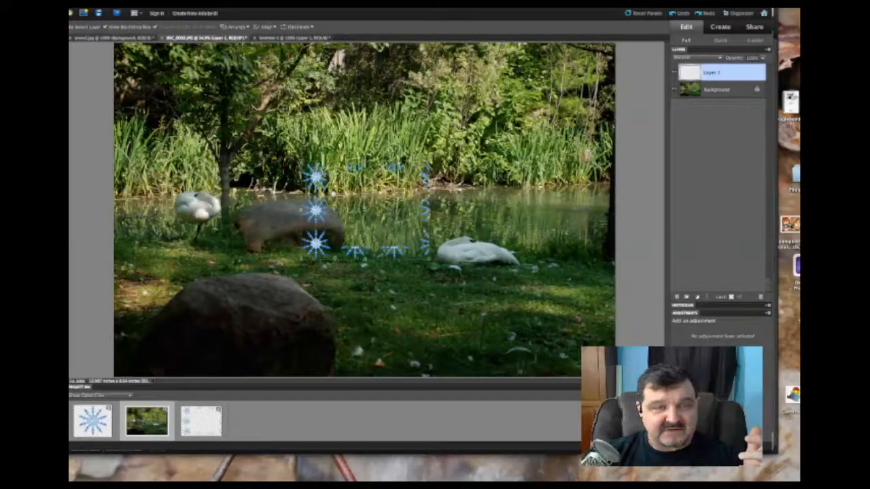
{"action": "left_click_drag", "start_coordinate": [304, 165], "coordinate": [148, 44]}
{"action": "left_click_drag", "start_coordinate": [148, 152], "coordinate": [114, 152]}
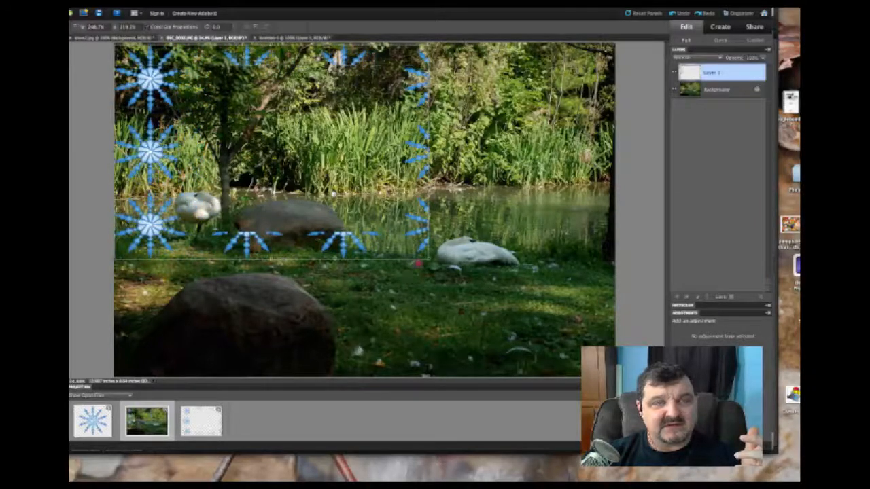
{"action": "left_click_drag", "start_coordinate": [428, 259], "coordinate": [615, 377]}
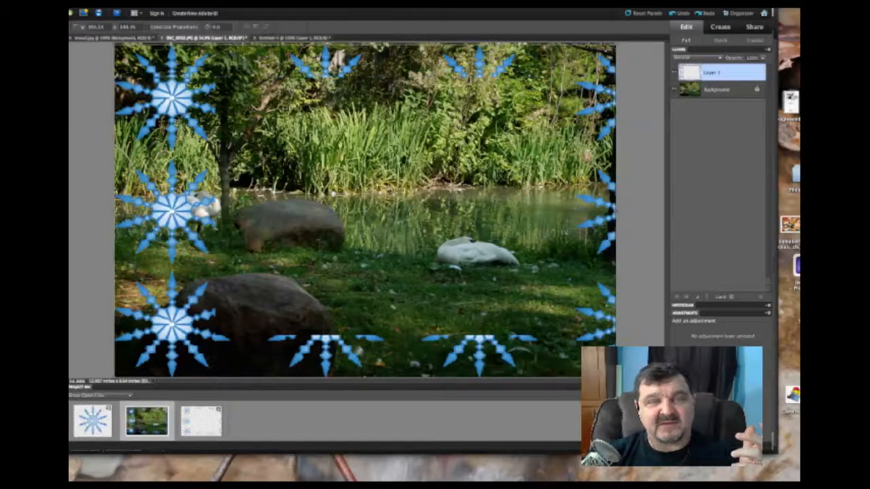
{"action": "left_click_drag", "start_coordinate": [364, 46], "coordinate": [365, 44]}
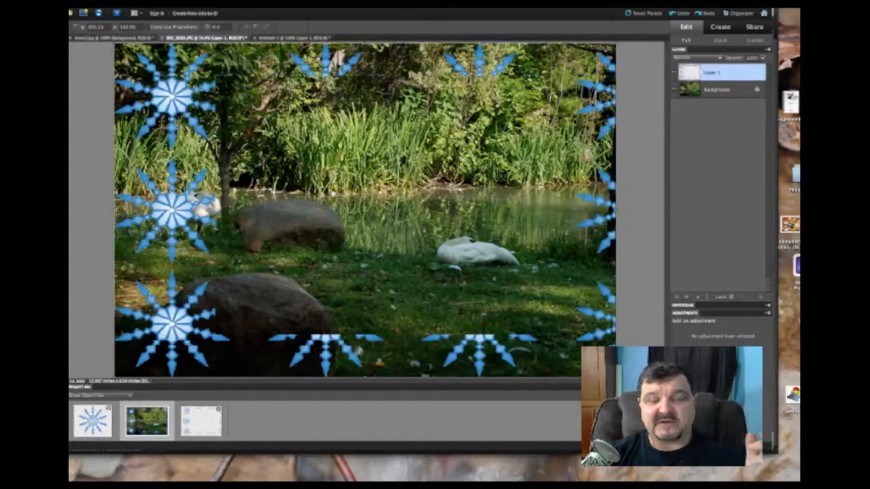
{"action": "key", "text": "v"}
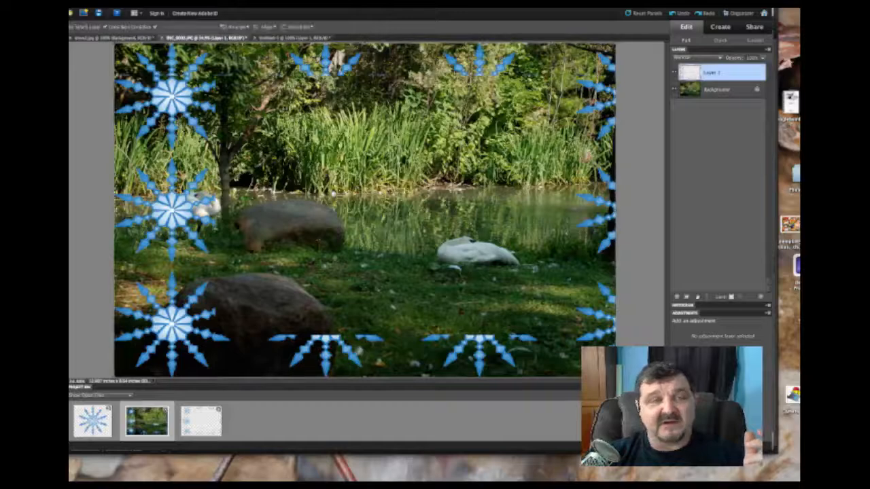
- Undo the transform and paste of the snowflake border on the swan photo, leaving only its Background layer
{"action": "left_click", "coordinate": [294, 38]}
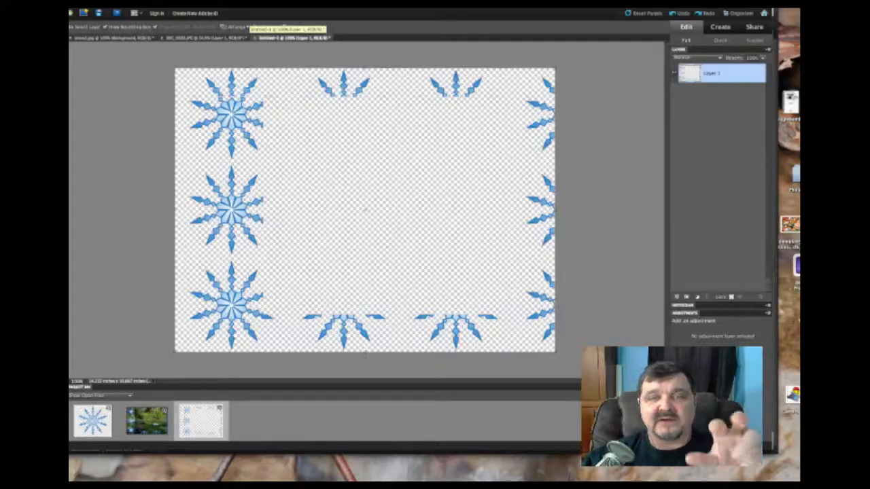
{"action": "left_click", "coordinate": [197, 38]}
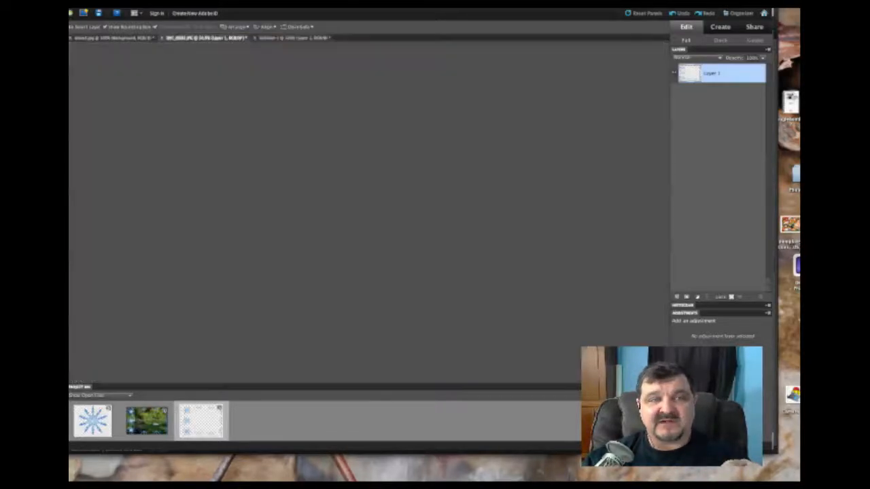
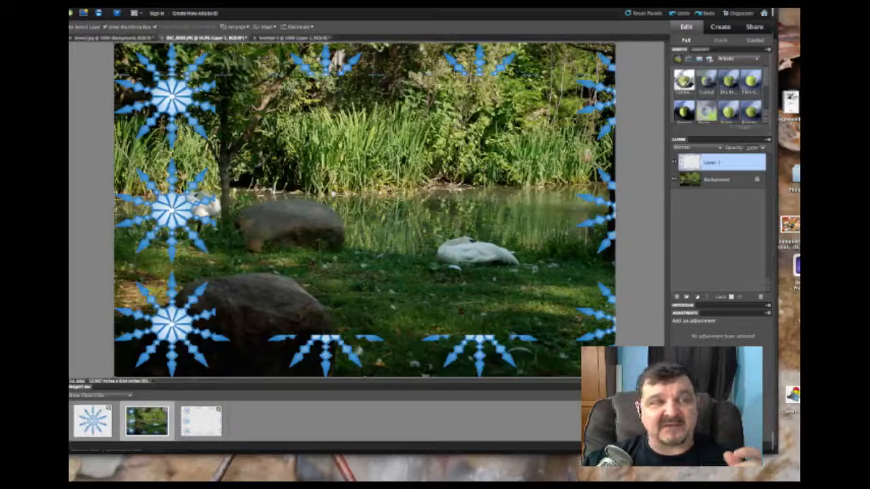
{"action": "left_click", "coordinate": [90, 4]}
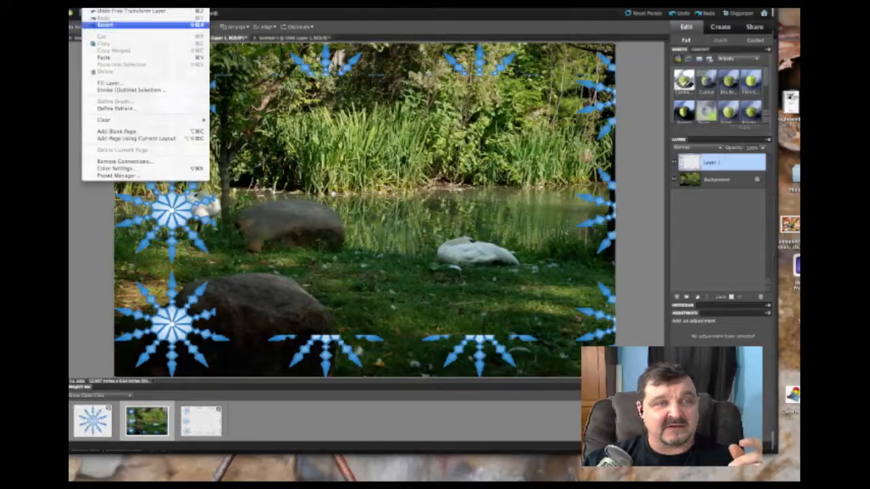
{"action": "left_click", "coordinate": [126, 11]}
{"action": "key", "text": "ctrl+z"}
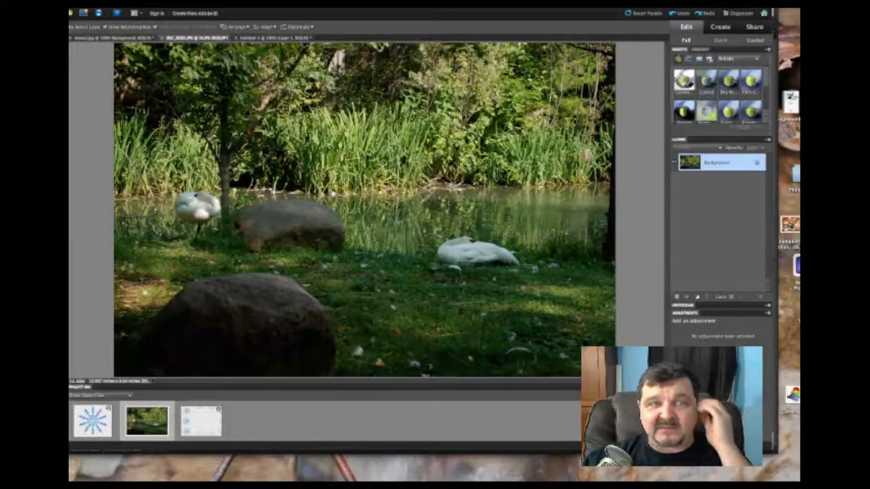
- Close the untitled snowflake border canvas without saving it
{"action": "left_click", "coordinate": [268, 37]}
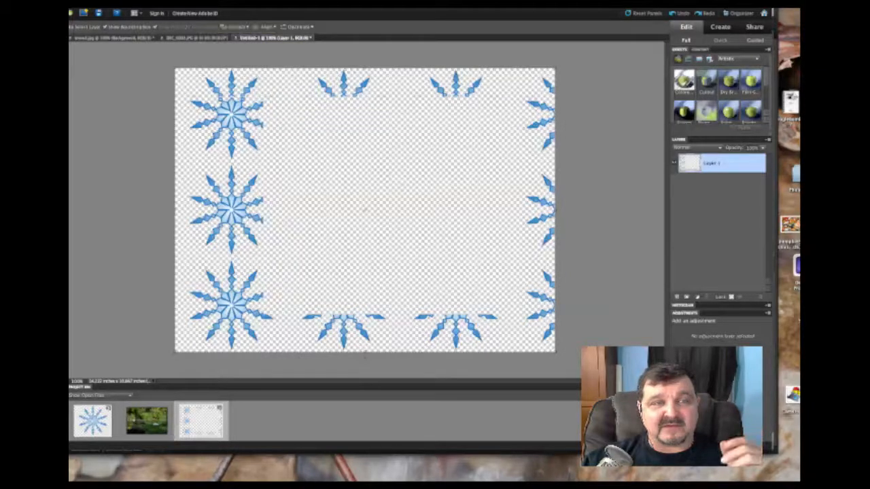
{"action": "key", "text": "super+w"}
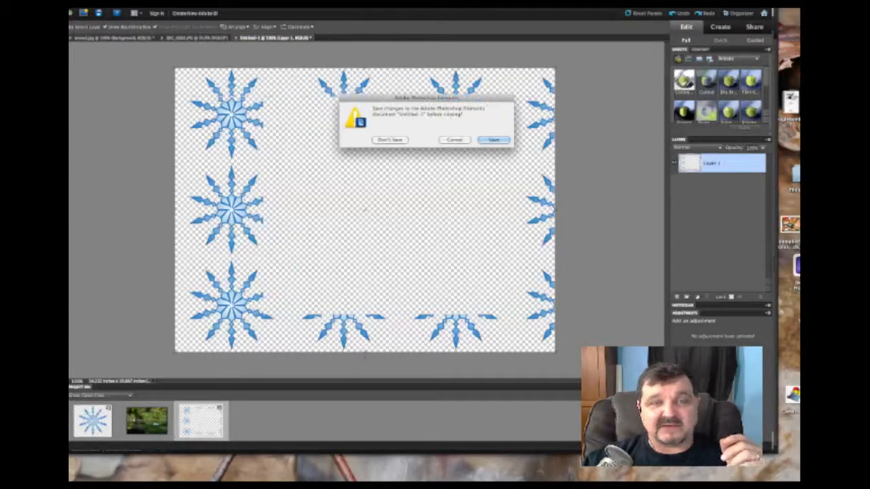
{"action": "left_click", "coordinate": [390, 140]}
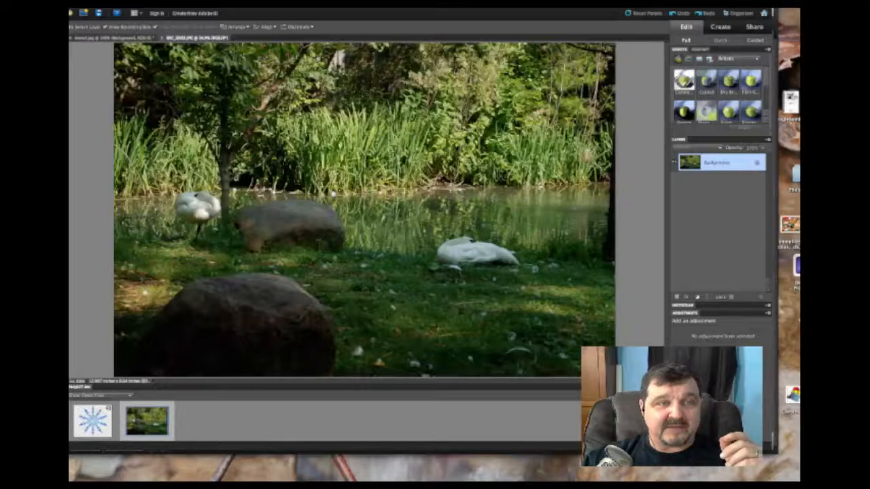
- In the snowflake image, load the shape of Layer 1 as a selection and make the Background layer active
{"action": "left_click", "coordinate": [109, 37]}
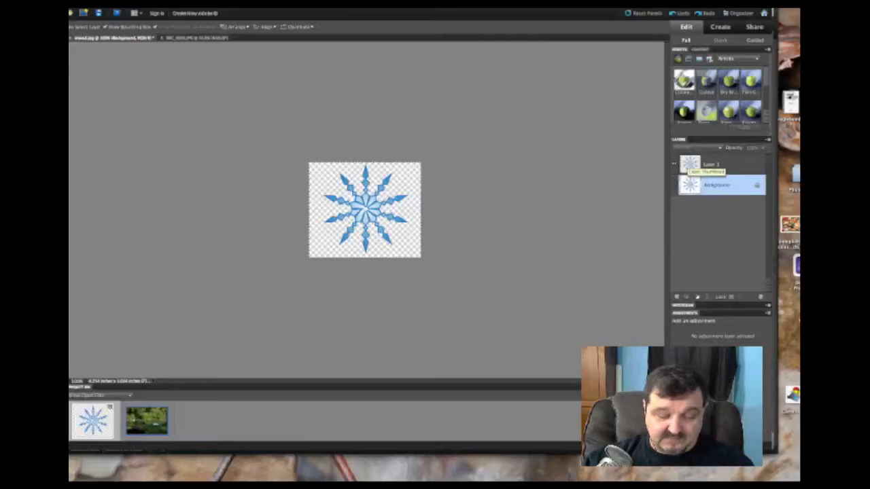
{"action": "right_click", "coordinate": [689, 164]}
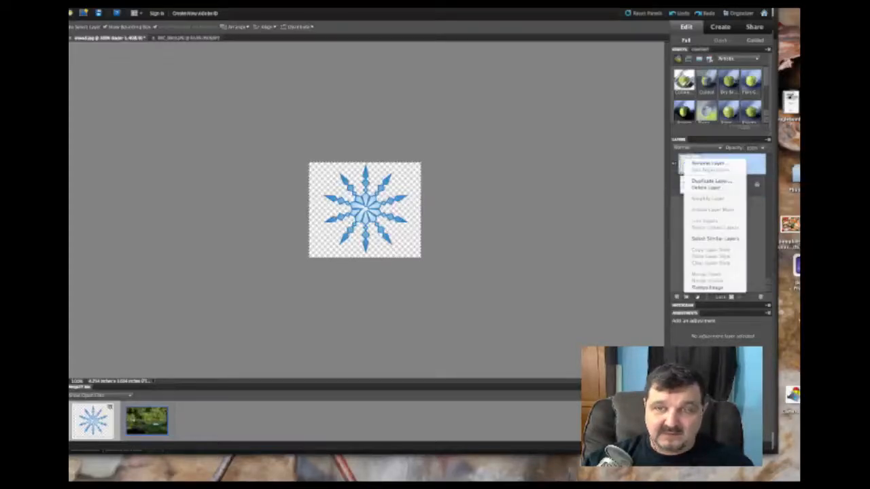
{"action": "key", "text": "Escape"}
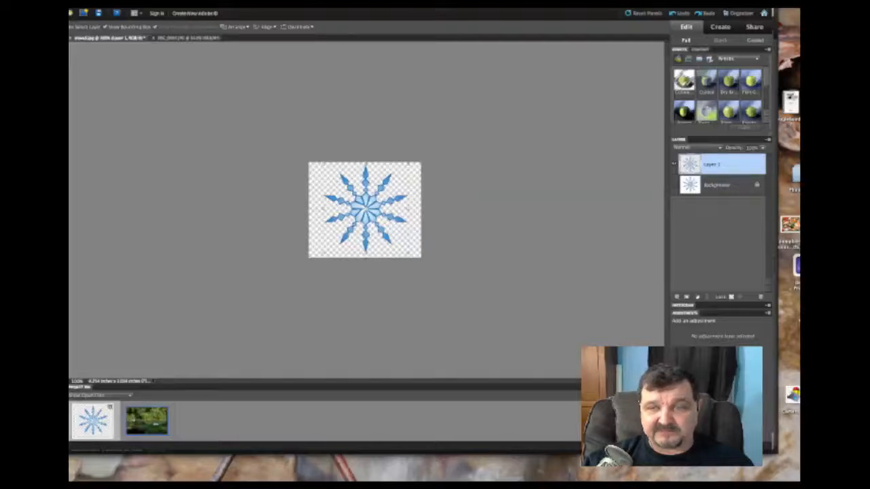
{"action": "left_click", "coordinate": [717, 185]}
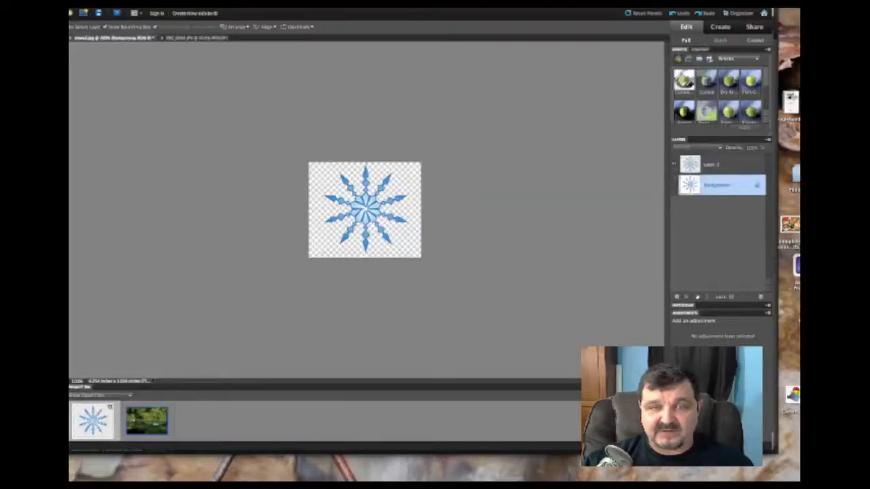
{"action": "left_click", "coordinate": [717, 164]}
{"action": "left_click", "coordinate": [717, 185]}
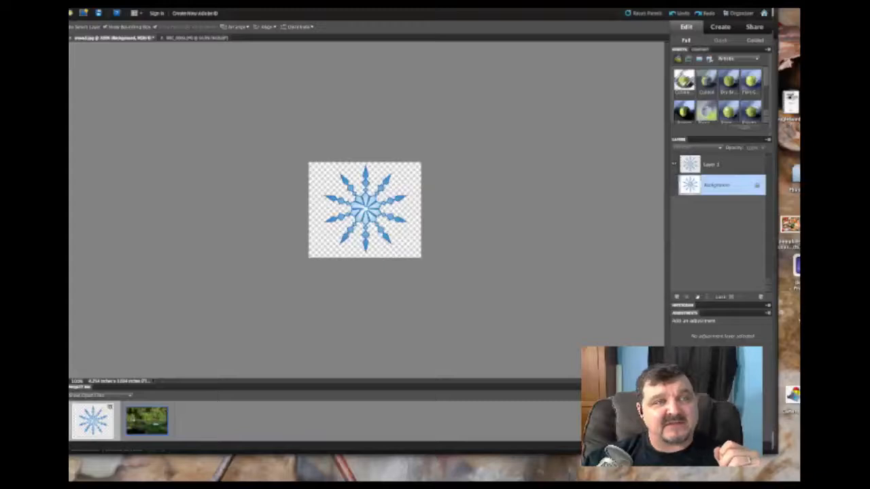
- Define a brush from the snowflake selection and name it "Snow Flake 3"
{"action": "left_click", "coordinate": [89, 3]}
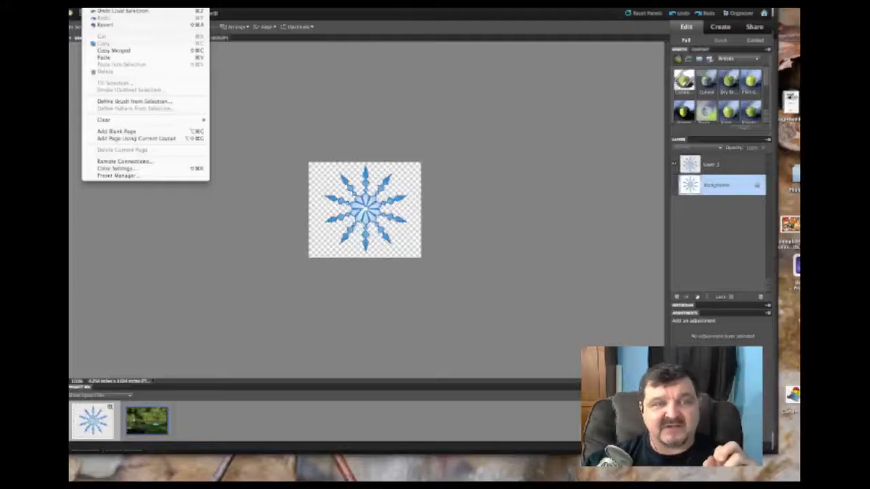
{"action": "left_click", "coordinate": [134, 101]}
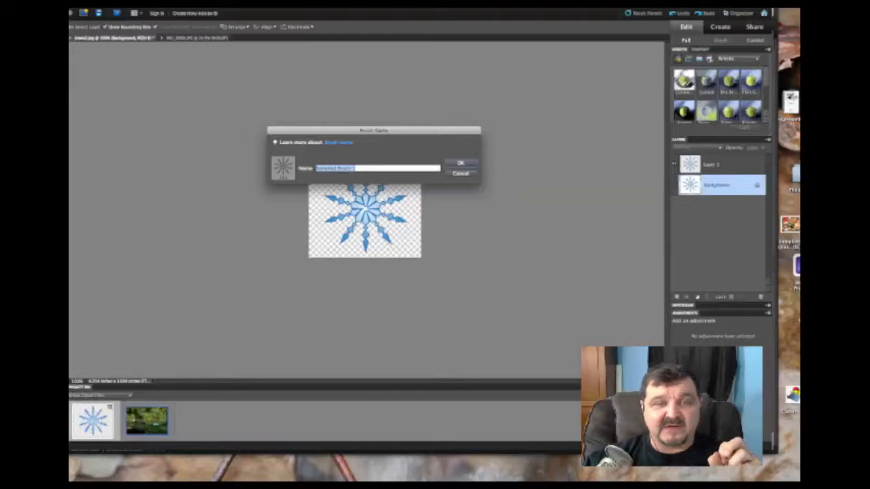
{"action": "left_click", "coordinate": [335, 168]}
{"action": "left_click_drag", "start_coordinate": [354, 168], "coordinate": [316, 168]}
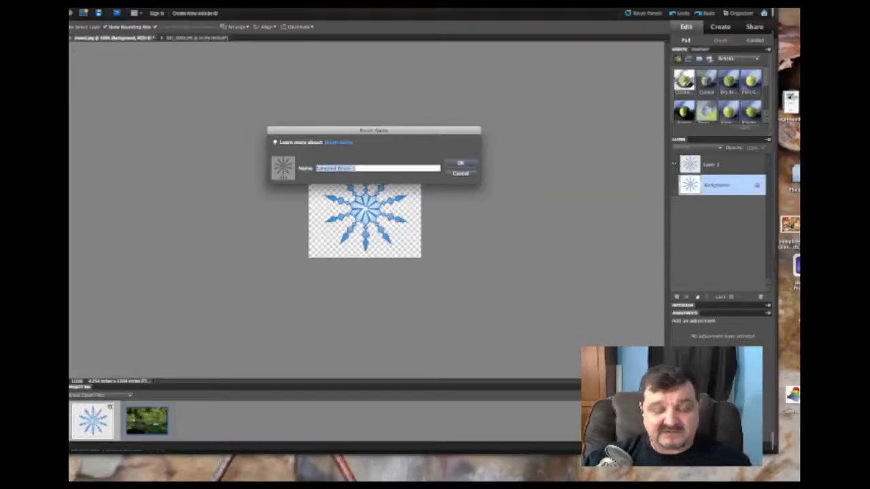
{"action": "type", "text": "Snow"}
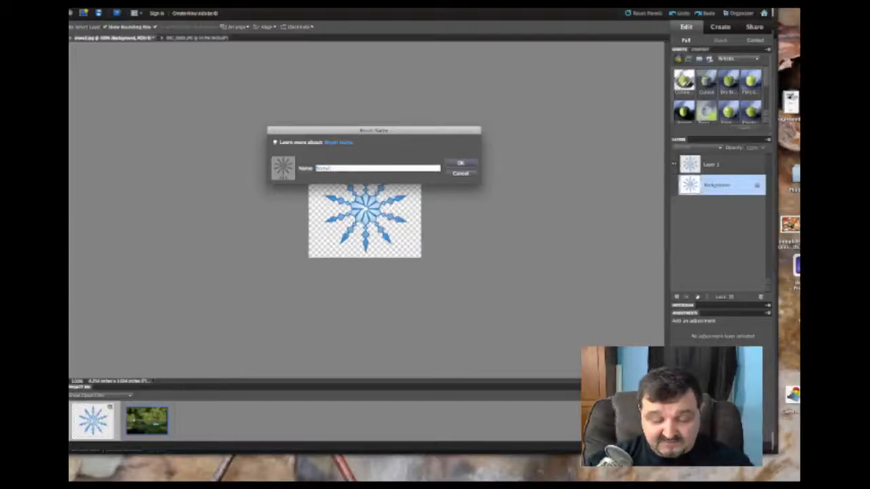
{"action": "type", "text": " Flake"}
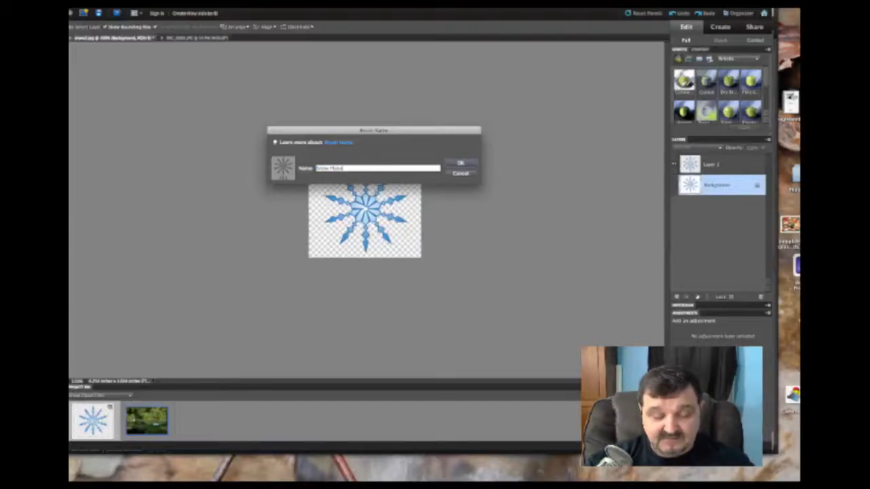
{"action": "type", "text": " 1"}
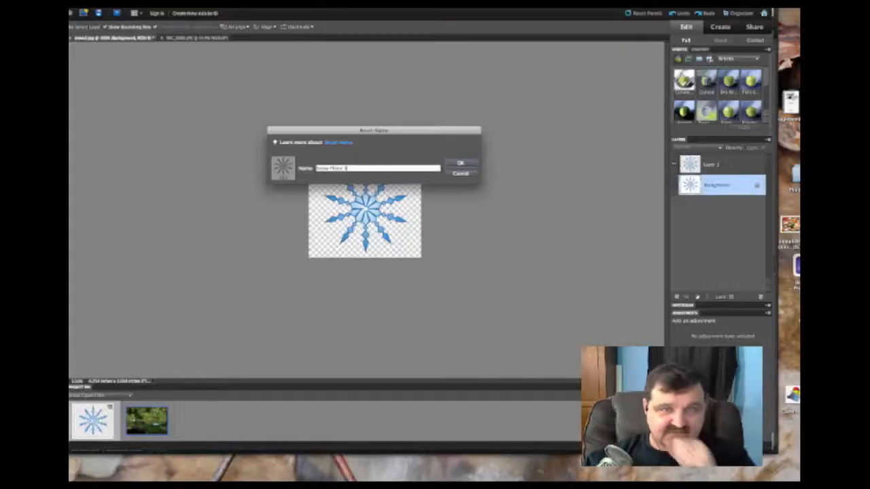
{"action": "left_click_drag", "start_coordinate": [373, 130], "coordinate": [382, 121]}
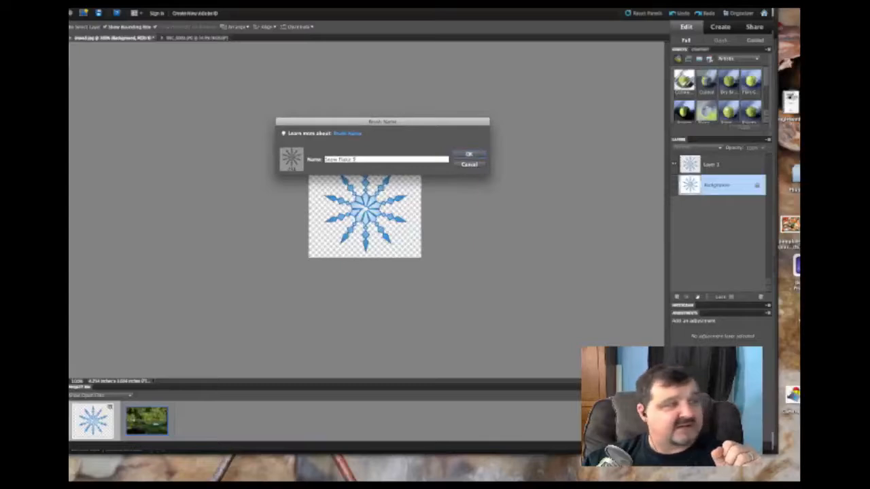
{"action": "key", "text": "Return"}
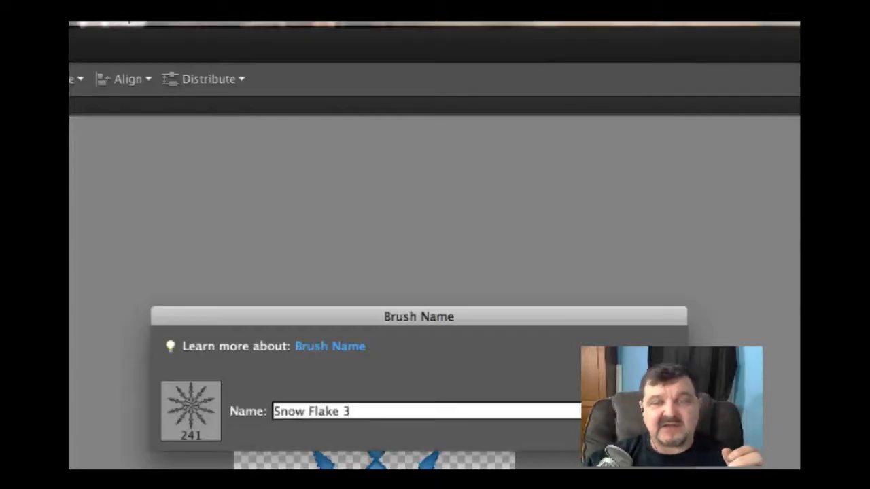
{"action": "key", "text": "Return"}
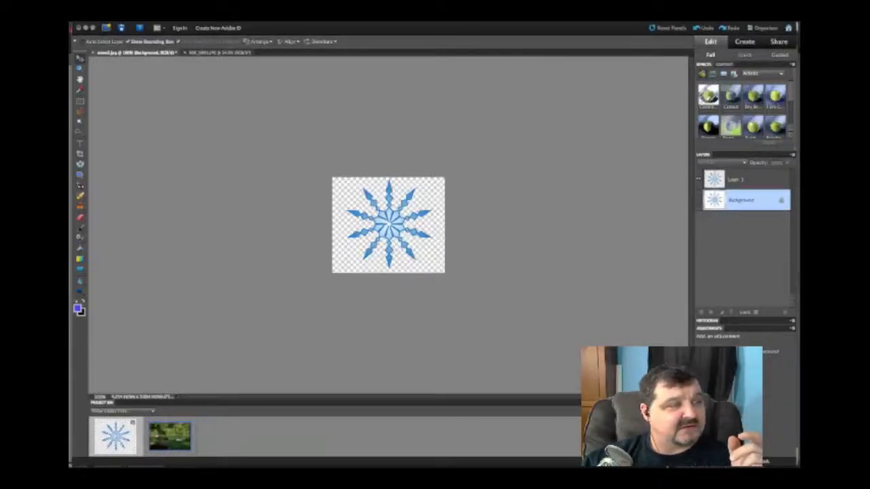
- Switch to the swan photo, activate the Brush tool and open its brush presets
{"action": "left_click", "coordinate": [202, 53]}
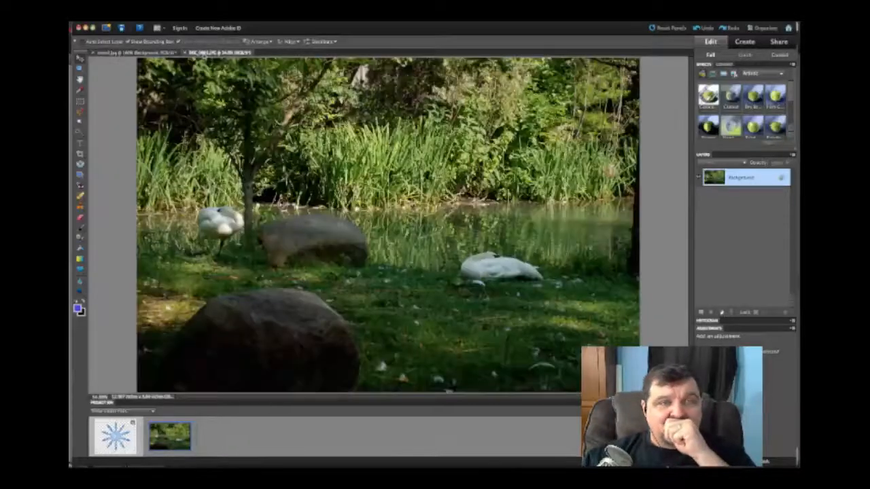
{"action": "left_click", "coordinate": [81, 230]}
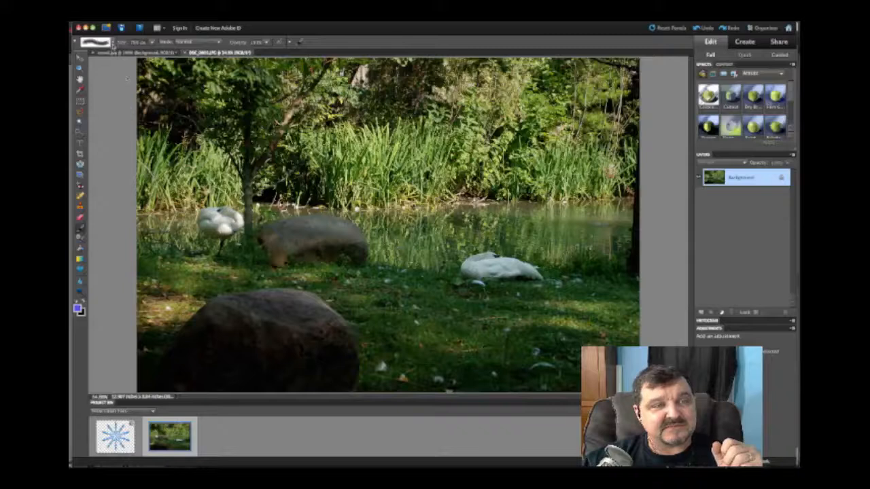
{"action": "left_click", "coordinate": [113, 43]}
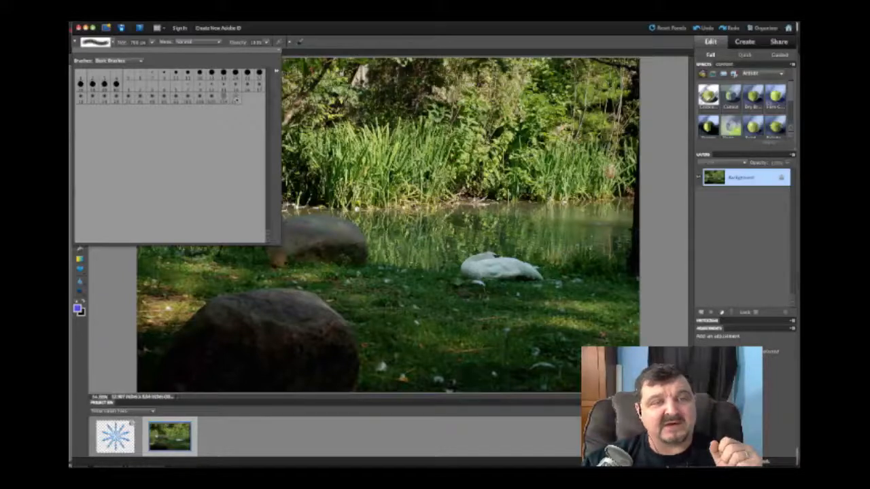
- Show the brush presets as Text Only, as a Large List, and as Small Thumbnails again
{"action": "left_click", "coordinate": [276, 72]}
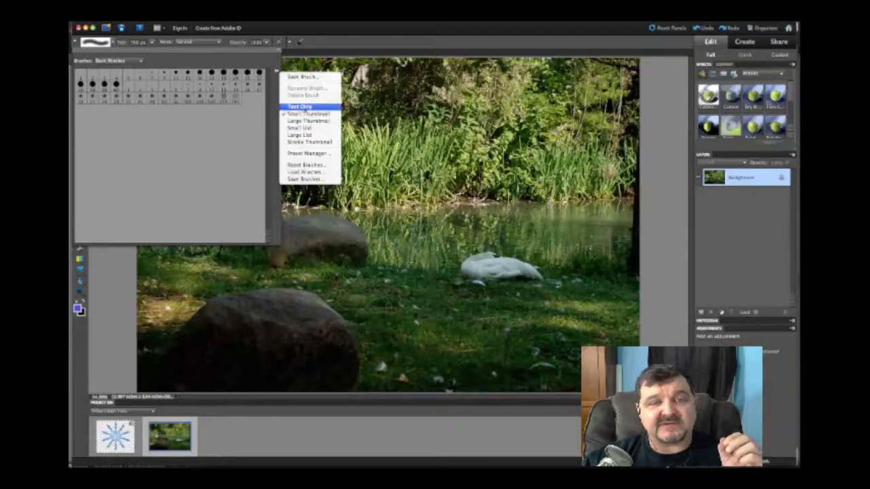
{"action": "left_click", "coordinate": [302, 107]}
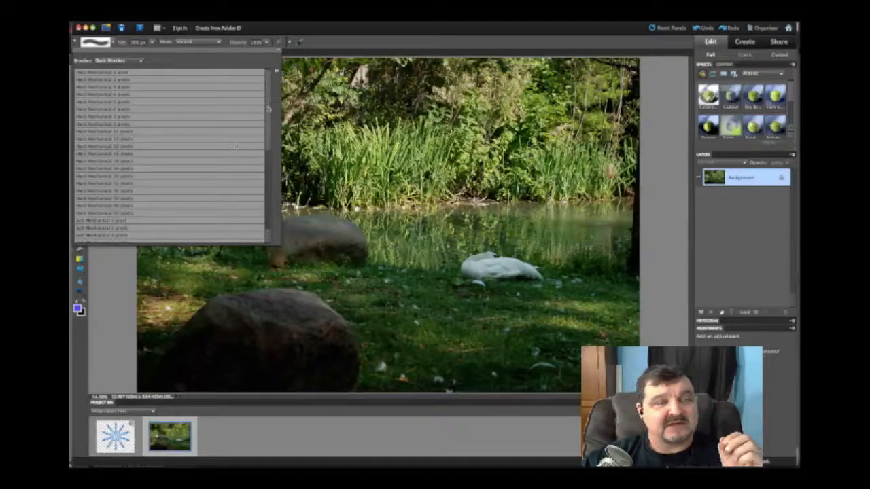
{"action": "left_click_drag", "start_coordinate": [268, 108], "coordinate": [268, 197]}
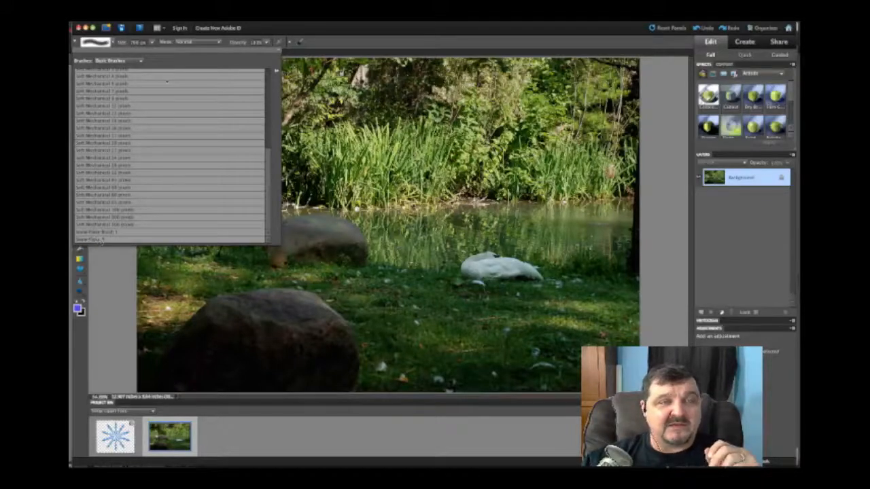
{"action": "left_click", "coordinate": [278, 71]}
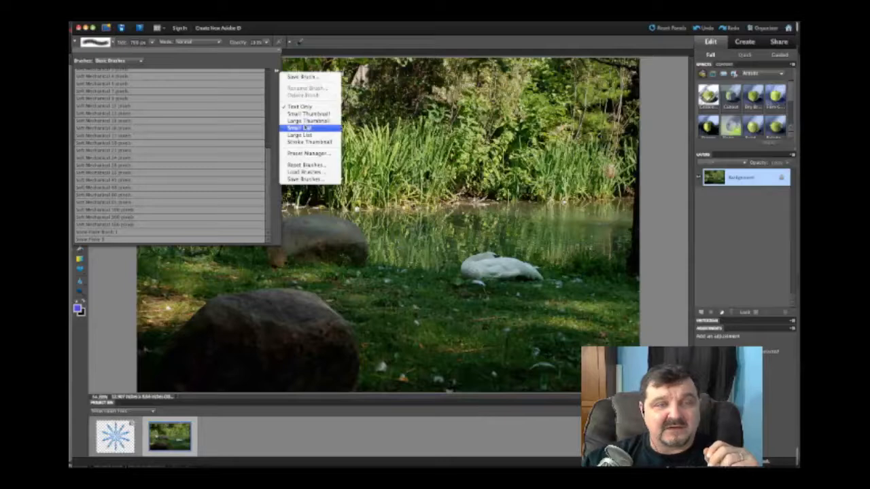
{"action": "left_click", "coordinate": [300, 134]}
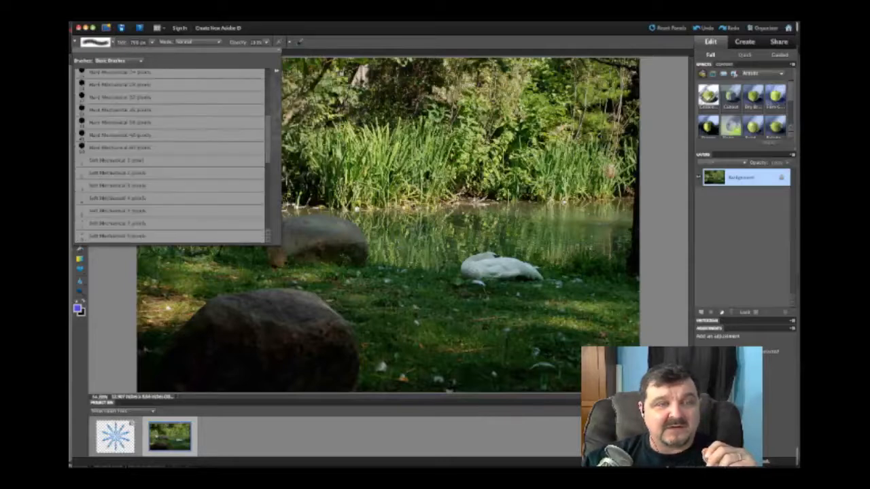
{"action": "mouse_move", "coordinate": [269, 137]}
{"action": "left_mouse_down"}
{"action": "mouse_move", "coordinate": [266, 208]}
{"action": "mouse_move", "coordinate": [267, 81]}
{"action": "left_mouse_up"}
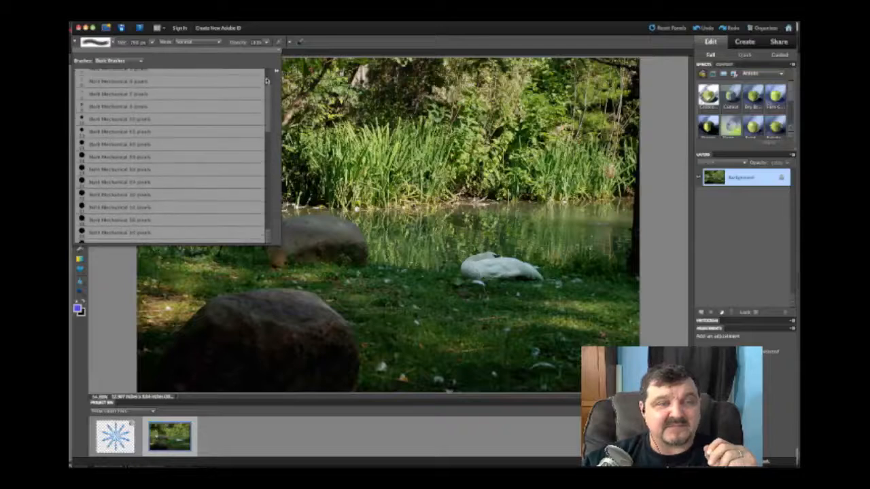
{"action": "left_click", "coordinate": [276, 71]}
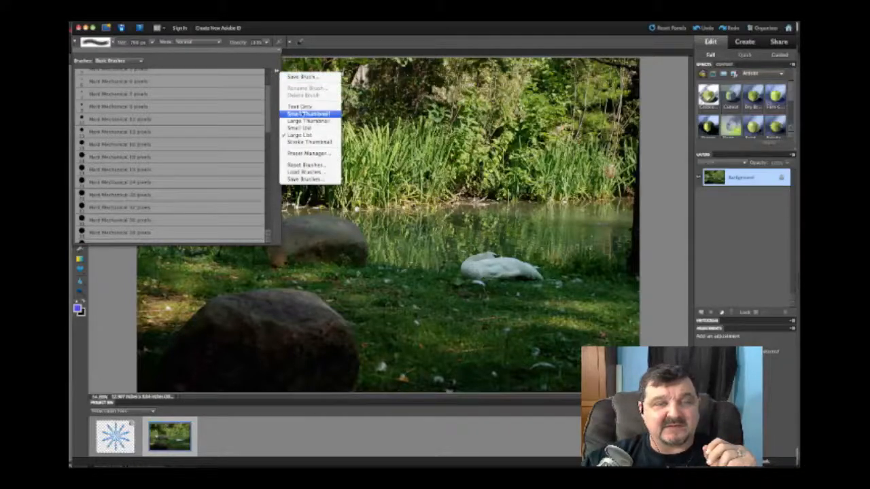
{"action": "left_click", "coordinate": [304, 115]}
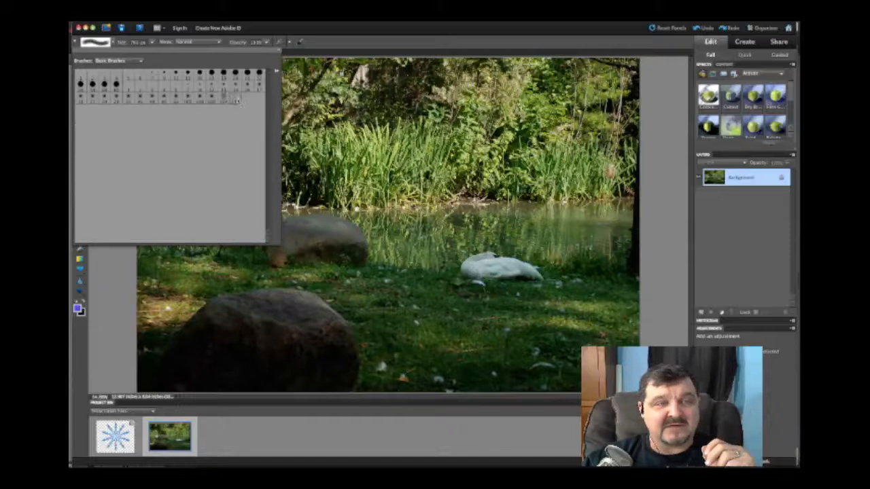
- Choose the Snow Flake 3 brush preset and set the foreground color to a deep pink
{"action": "left_click", "coordinate": [235, 100]}
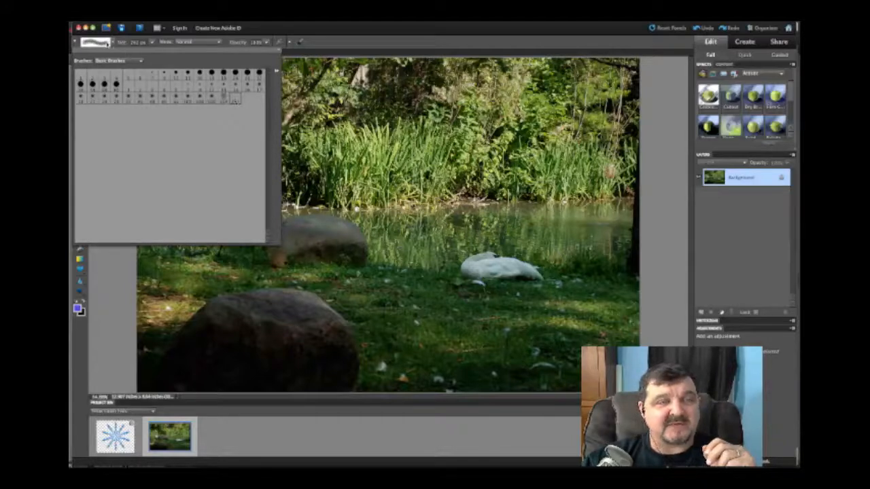
{"action": "left_click", "coordinate": [108, 44]}
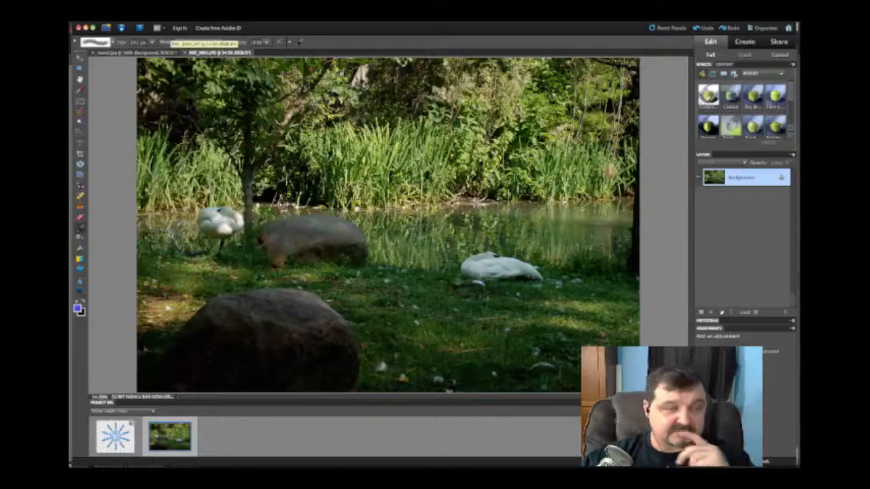
{"action": "left_click", "coordinate": [78, 309]}
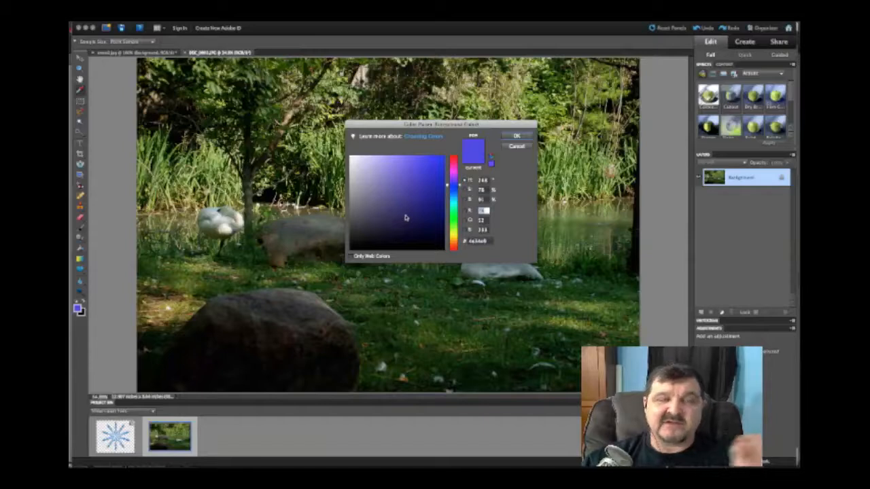
{"action": "left_click", "coordinate": [456, 164]}
{"action": "left_click", "coordinate": [442, 182]}
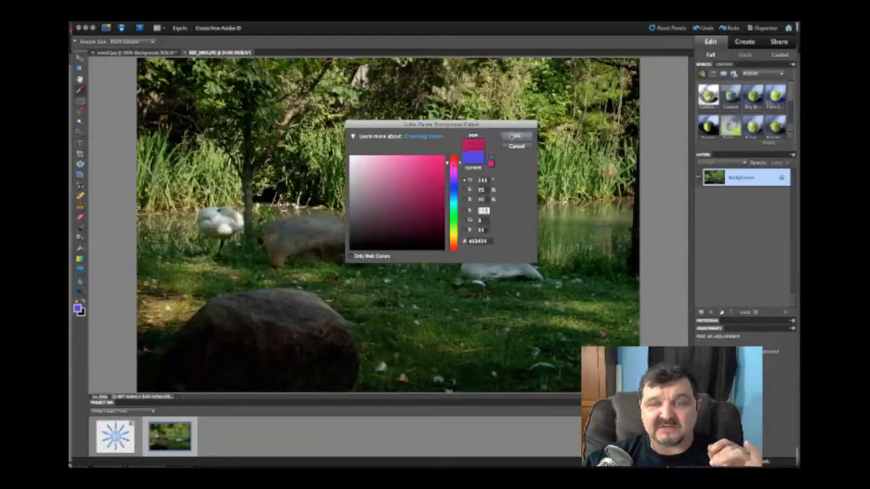
{"action": "left_click", "coordinate": [515, 137]}
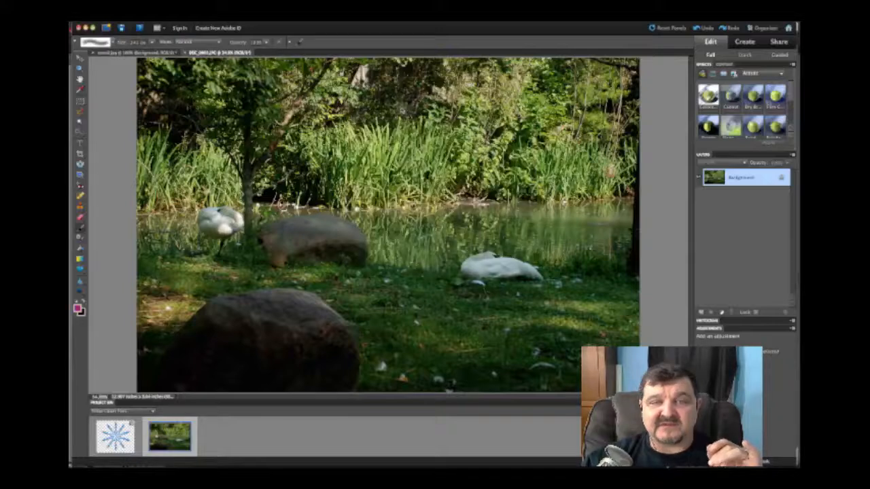
- Enlarge the snowflake brush and stamp three snowflakes across the trees and reeds, plus a larger one over the pond's center
{"action": "key", "text": "]"}
{"action": "key", "text": "]"}
{"action": "key", "text": "]"}
{"action": "key", "text": "]"}
{"action": "key", "text": "]"}
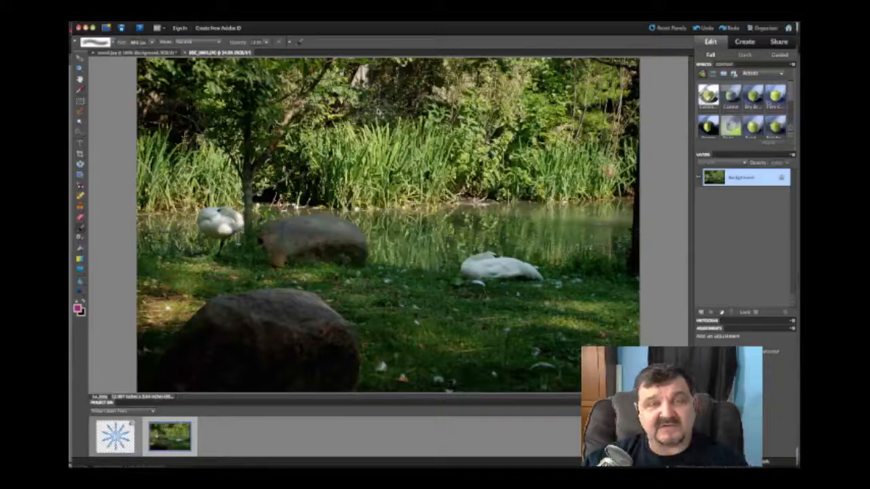
{"action": "key", "text": "]"}
{"action": "key", "text": "]"}
{"action": "key", "text": "]"}
{"action": "key", "text": "]"}
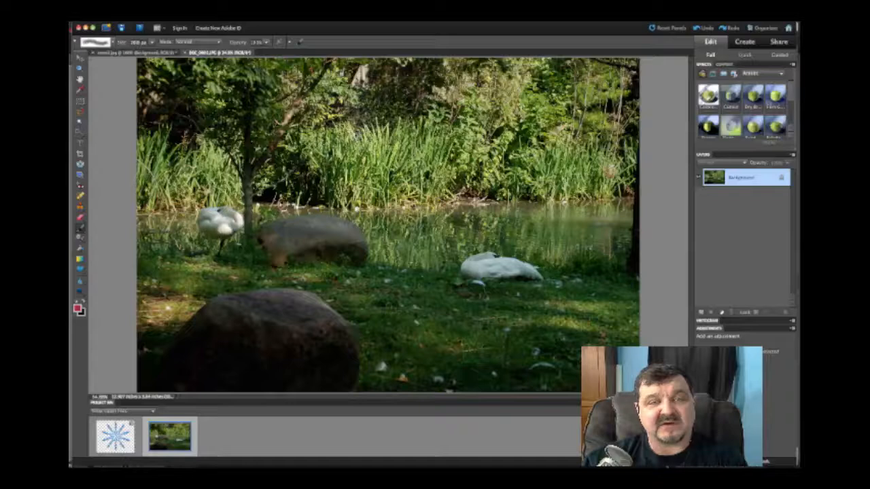
{"action": "left_click", "coordinate": [350, 136]}
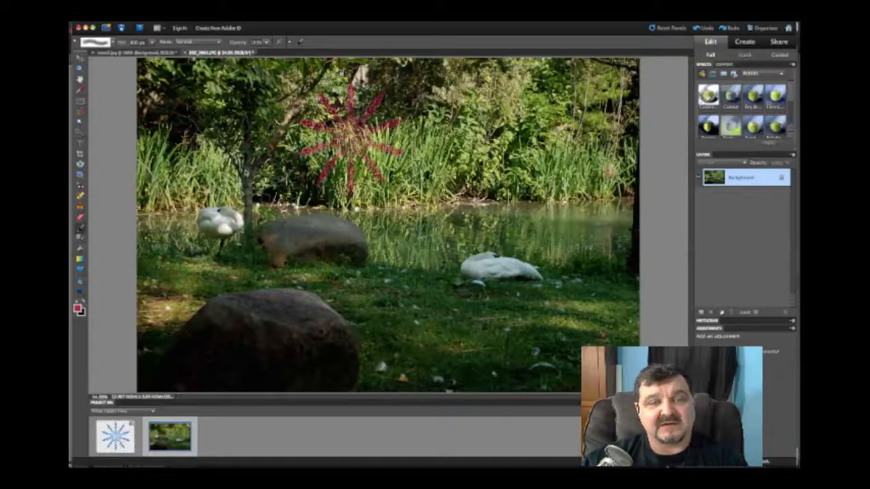
{"action": "left_click", "coordinate": [246, 166]}
{"action": "left_click", "coordinate": [456, 143]}
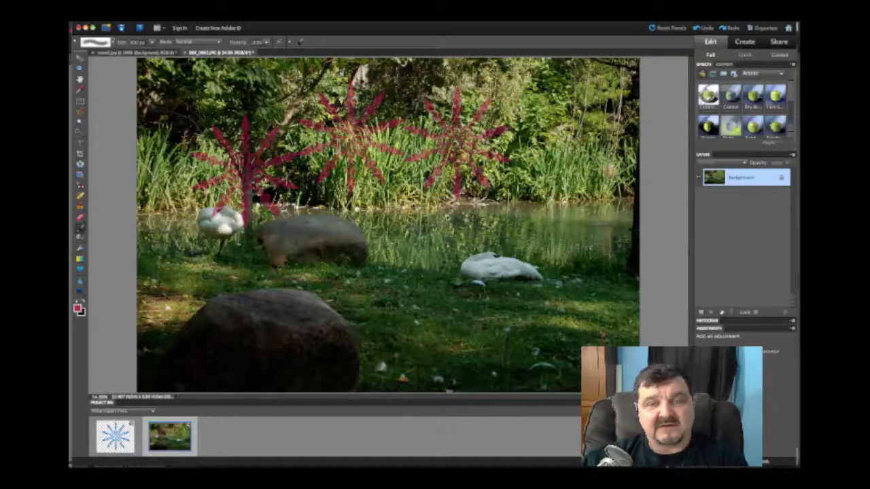
{"action": "left_click", "coordinate": [403, 247]}
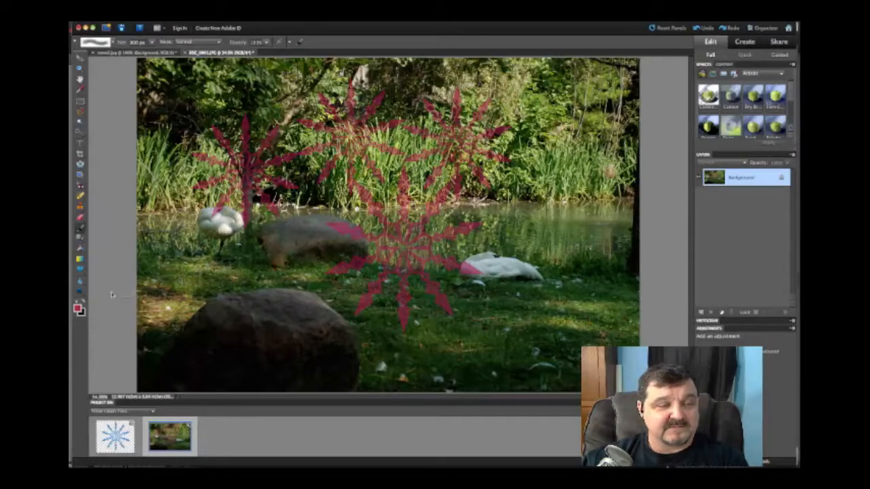
- Change the foreground color to a bright, saturated blue
{"action": "left_click", "coordinate": [78, 307]}
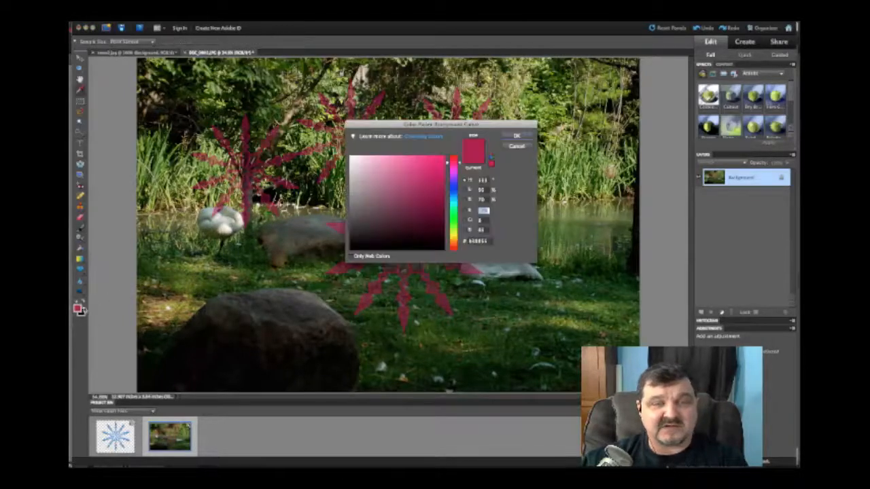
{"action": "left_click", "coordinate": [452, 190]}
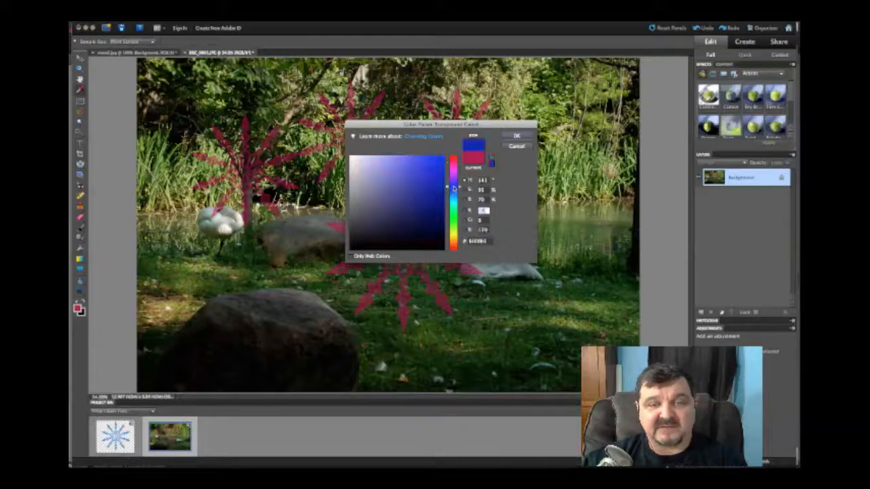
{"action": "left_click", "coordinate": [438, 170]}
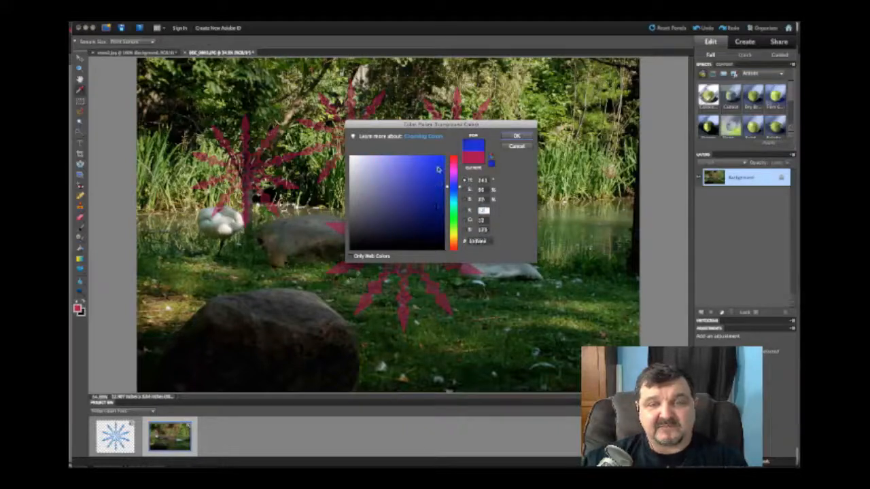
{"action": "left_click", "coordinate": [517, 136]}
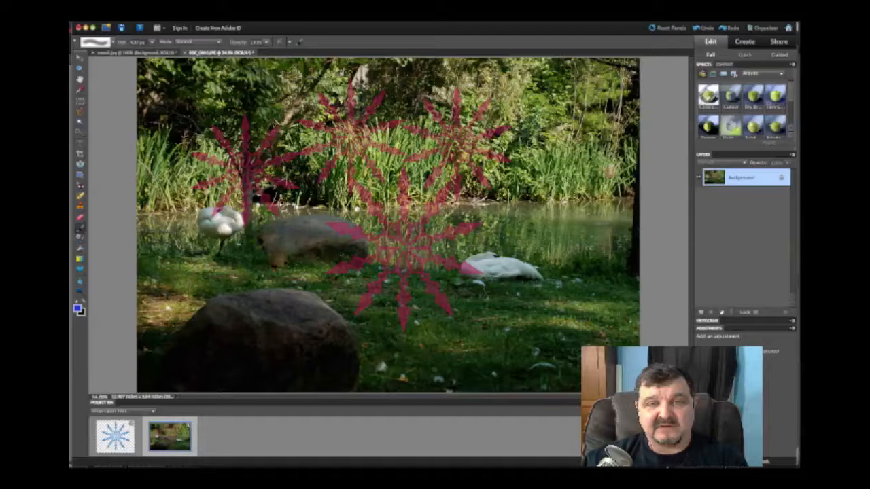
- Stamp one small blue snowflake among the trees and eight larger ones over the pond, swans, rocks and grass
{"action": "left_click", "coordinate": [535, 119]}
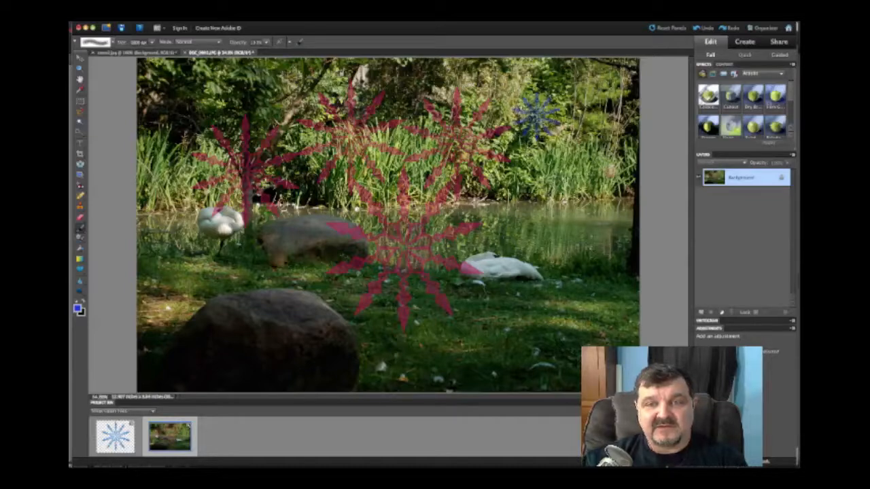
{"action": "left_click", "coordinate": [561, 193]}
{"action": "left_click", "coordinate": [509, 293]}
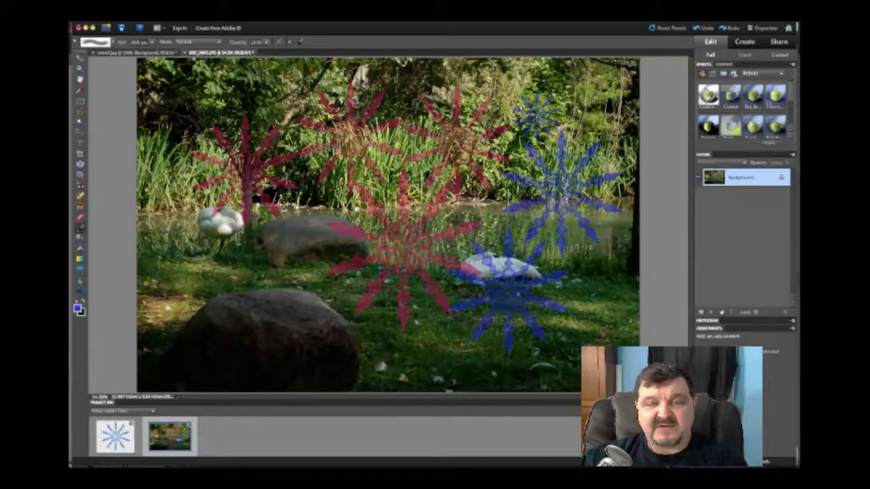
{"action": "left_click", "coordinate": [479, 218]}
{"action": "left_click", "coordinate": [311, 268]}
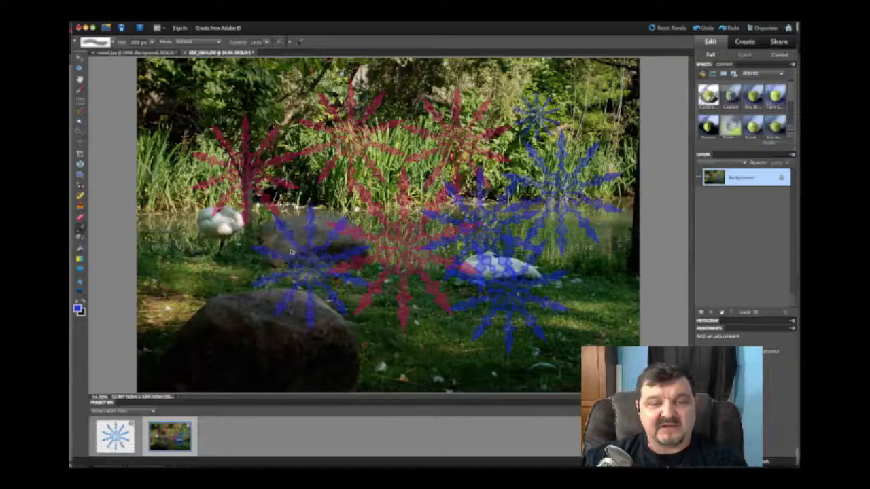
{"action": "left_click", "coordinate": [343, 196]}
{"action": "left_click", "coordinate": [187, 260]}
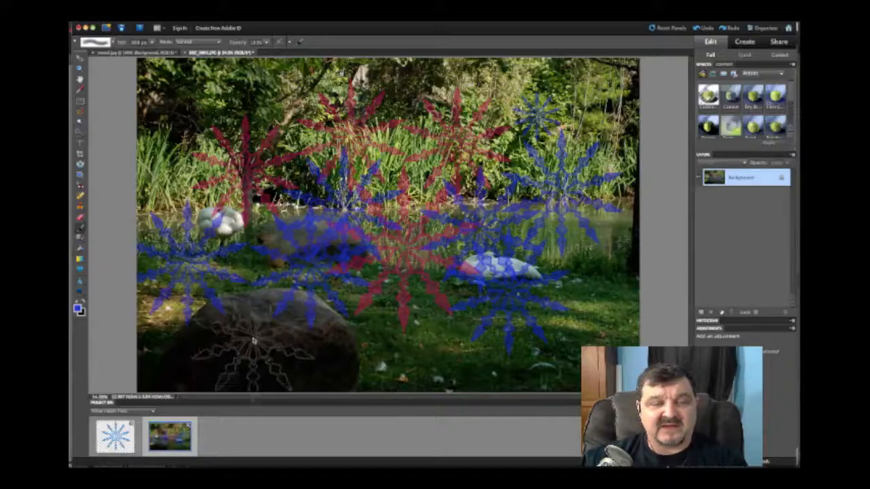
{"action": "left_click", "coordinate": [275, 342]}
{"action": "left_click", "coordinate": [410, 359]}
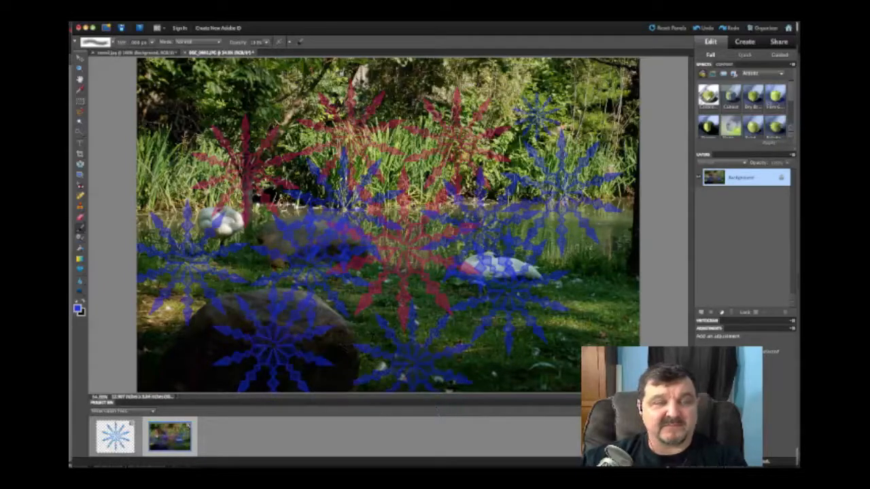
- Stamp six large blue snowflakes over the reeds above the standing swan and across the treeline
{"action": "left_click", "coordinate": [180, 167]}
{"action": "left_click", "coordinate": [231, 117]}
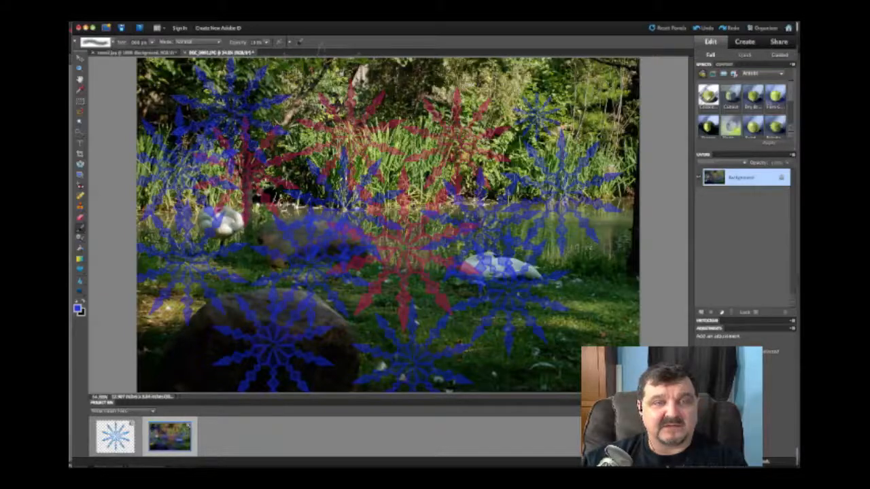
{"action": "left_click", "coordinate": [326, 112]}
{"action": "left_click", "coordinate": [421, 102]}
{"action": "left_click", "coordinate": [516, 106]}
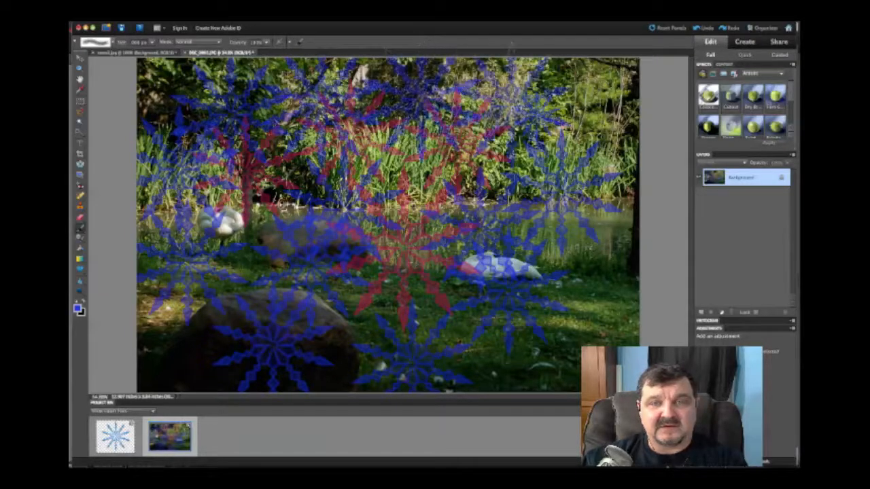
{"action": "left_click", "coordinate": [588, 108]}
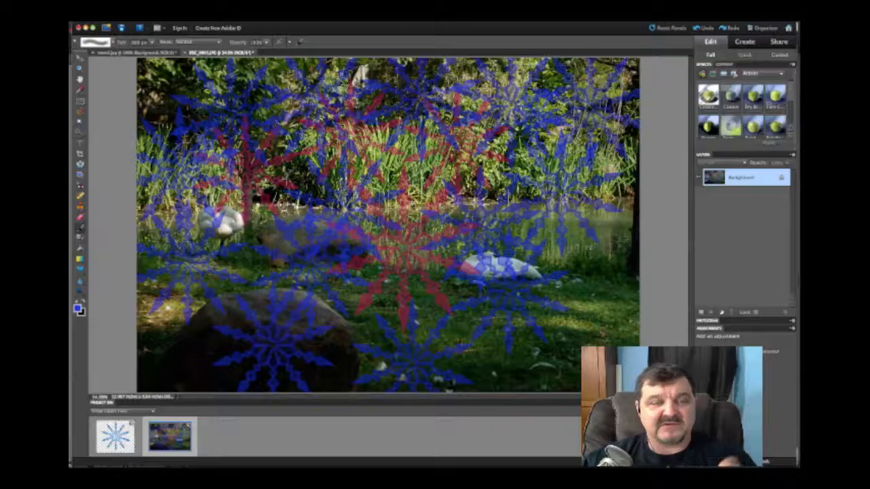
- Check the list of brush presets and stamp another blue snowflake over the reeds in the photo's center
{"action": "left_click", "coordinate": [112, 43]}
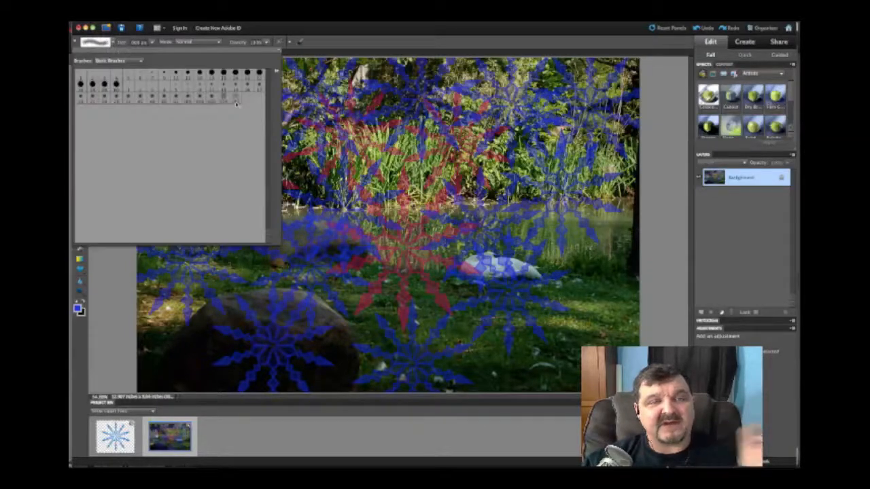
{"action": "left_click", "coordinate": [114, 45]}
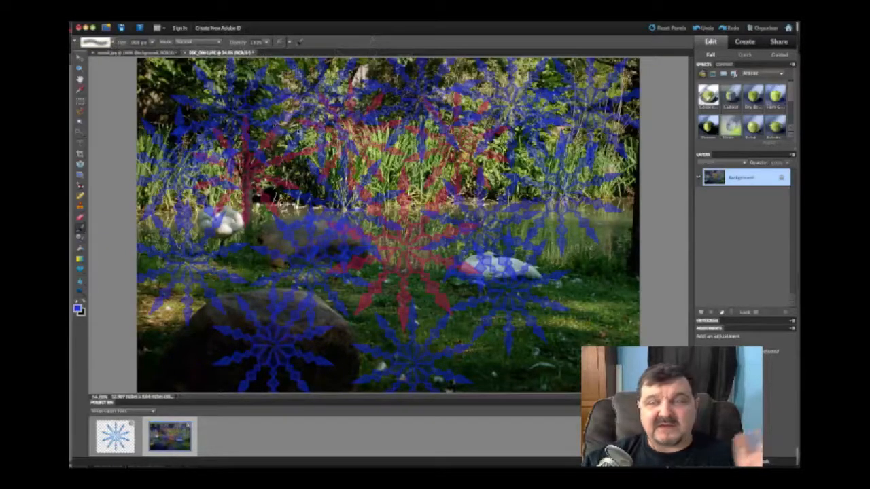
{"action": "left_click", "coordinate": [397, 164]}
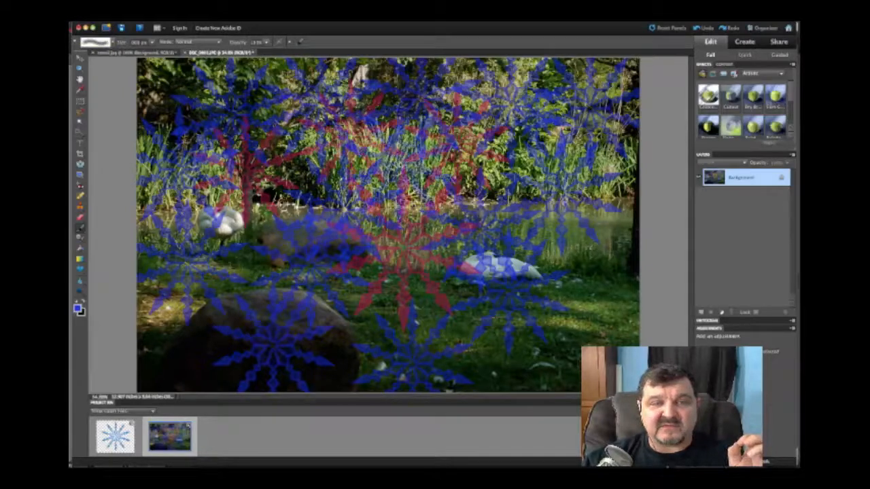
- Raise the brush opacity to 100% and activate the Move tool
{"action": "left_click", "coordinate": [238, 43]}
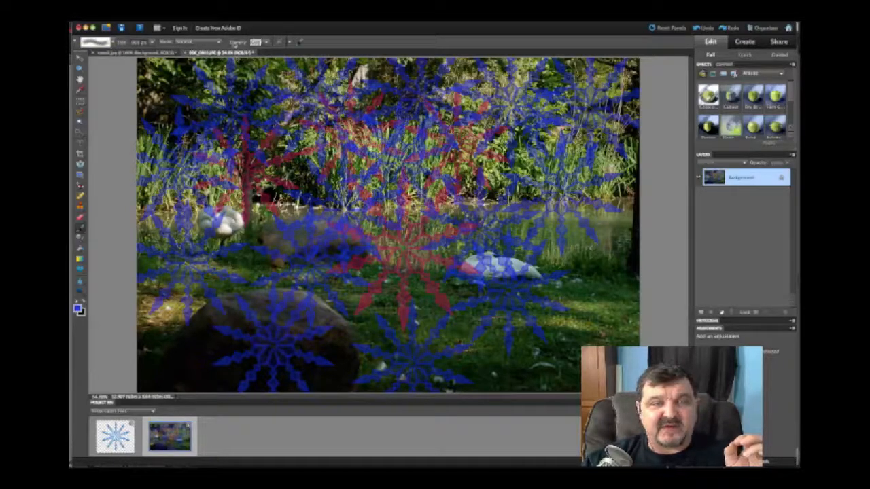
{"action": "left_click_drag", "start_coordinate": [230, 44], "coordinate": [250, 46]}
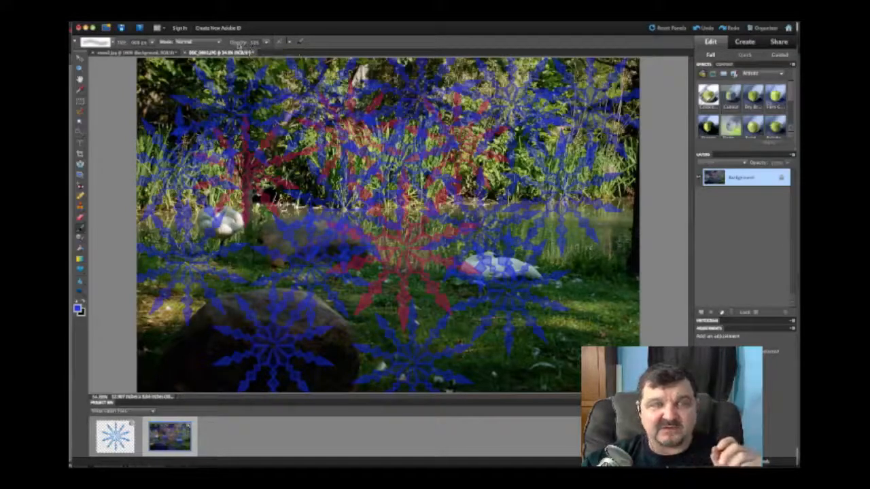
{"action": "left_click_drag", "start_coordinate": [239, 45], "coordinate": [354, 43]}
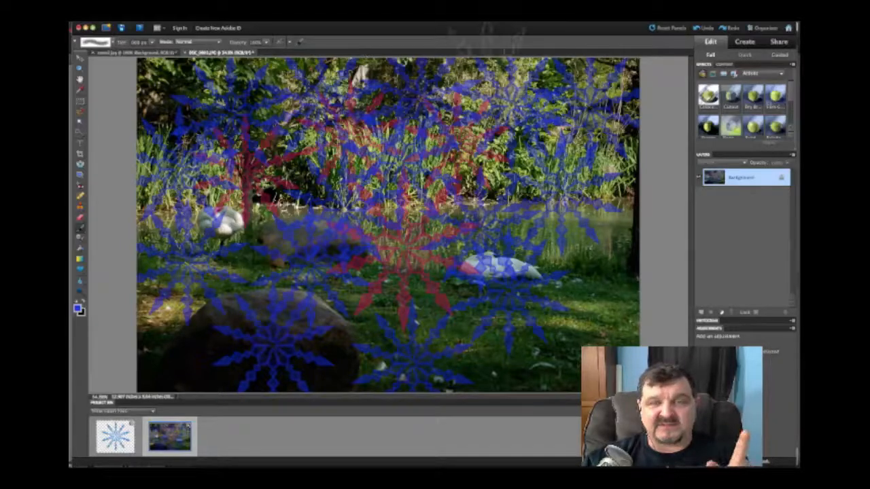
{"action": "left_click", "coordinate": [80, 59]}
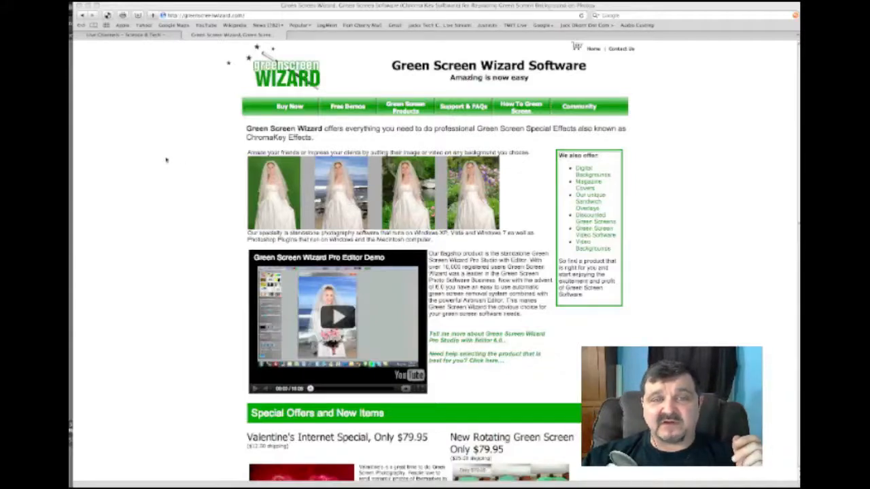
- Open the Green Screen Products page and look through its software, background collections and green screen backdrops
{"action": "left_click", "coordinate": [406, 110]}
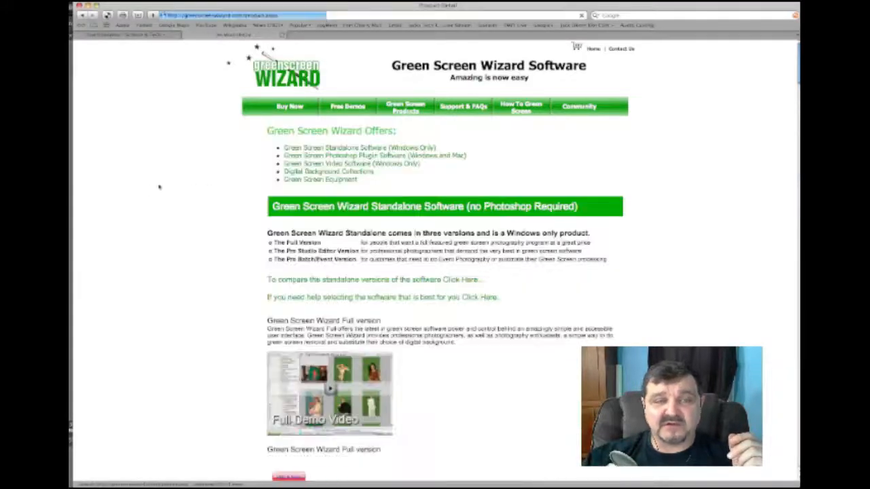
{"action": "scroll", "coordinate": [165, 190], "scroll_direction": "down", "scroll_amount": 5}
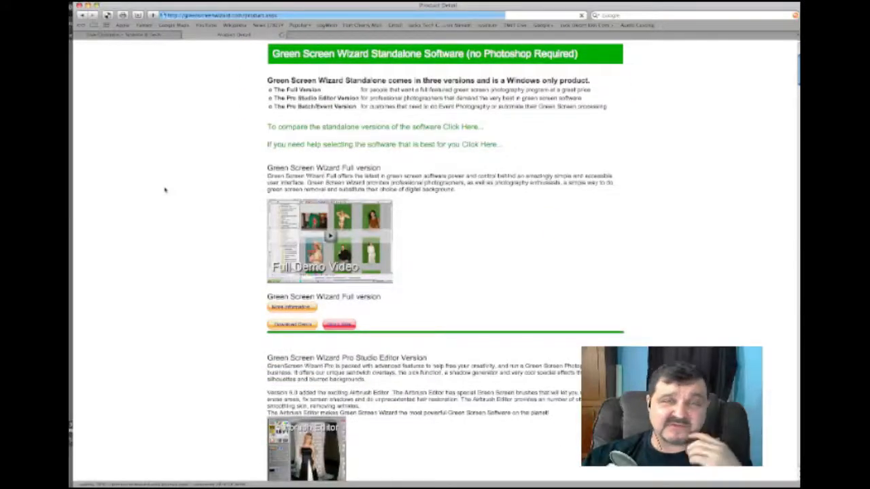
{"action": "scroll", "coordinate": [164, 190], "scroll_direction": "down", "scroll_amount": 1}
{"action": "scroll", "coordinate": [165, 189], "scroll_direction": "down", "scroll_amount": 20}
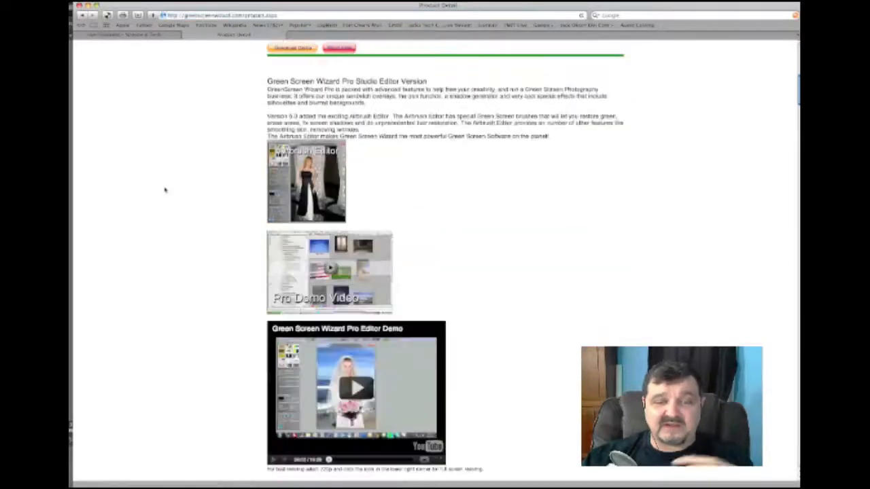
{"action": "scroll", "coordinate": [164, 190], "scroll_direction": "down", "scroll_amount": 20}
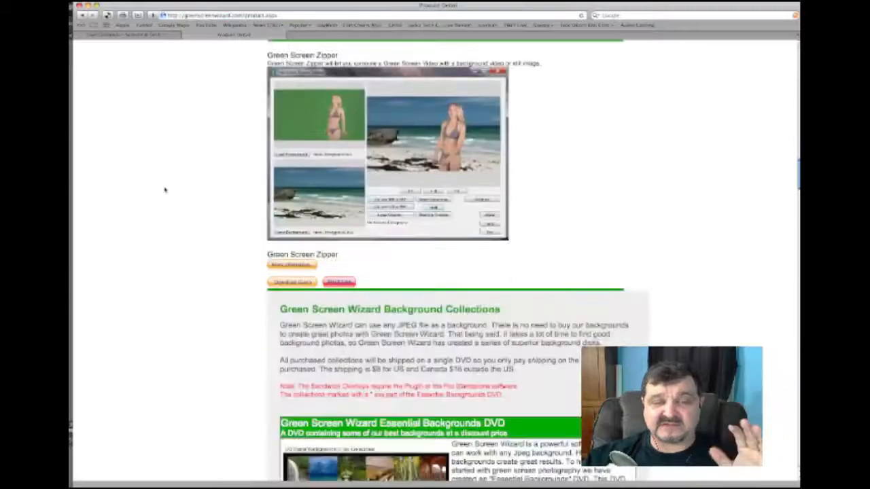
{"action": "scroll", "coordinate": [165, 190], "scroll_direction": "down", "scroll_amount": 20}
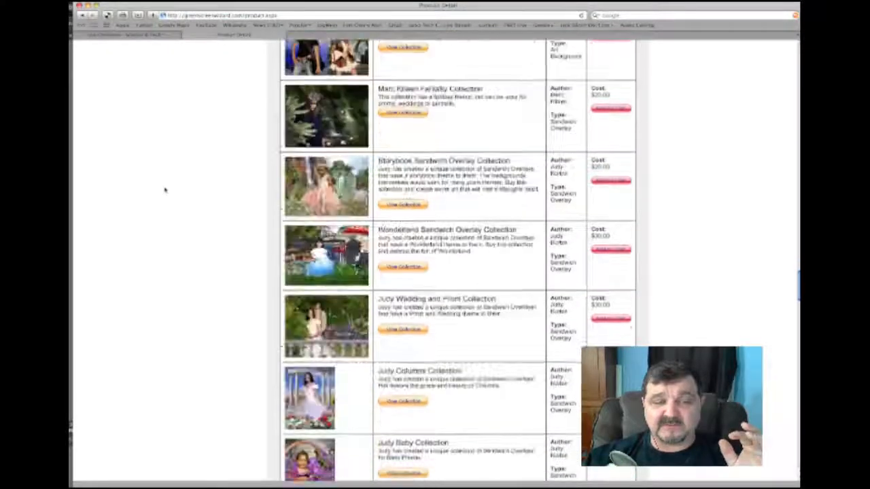
{"action": "scroll", "coordinate": [164, 190], "scroll_direction": "down", "scroll_amount": 10}
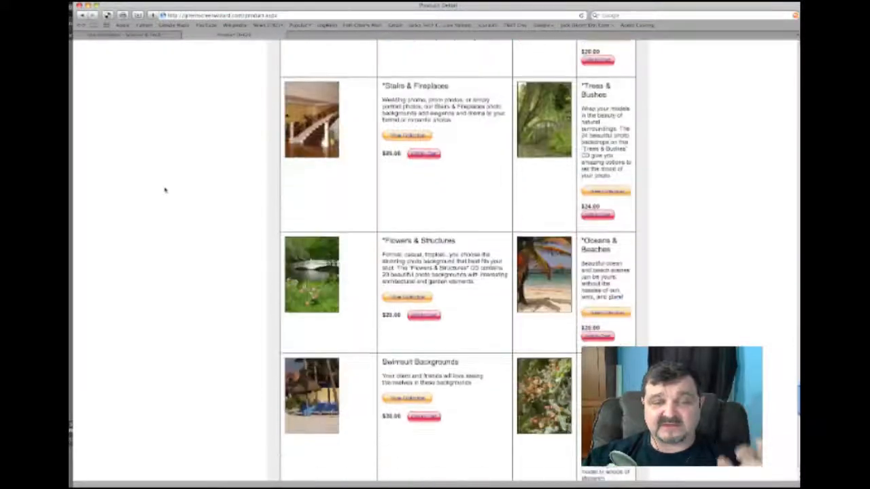
{"action": "scroll", "coordinate": [165, 190], "scroll_direction": "down", "scroll_amount": 5}
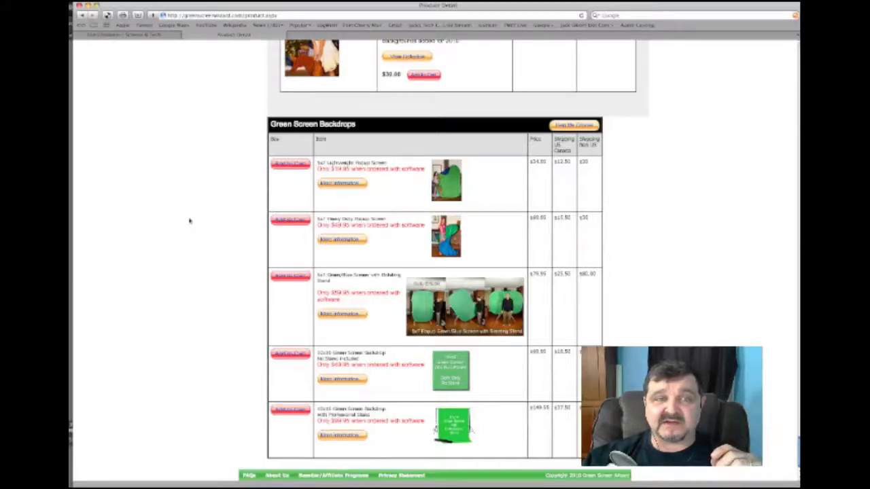
{"action": "scroll", "coordinate": [189, 221], "scroll_direction": "up", "scroll_amount": 20}
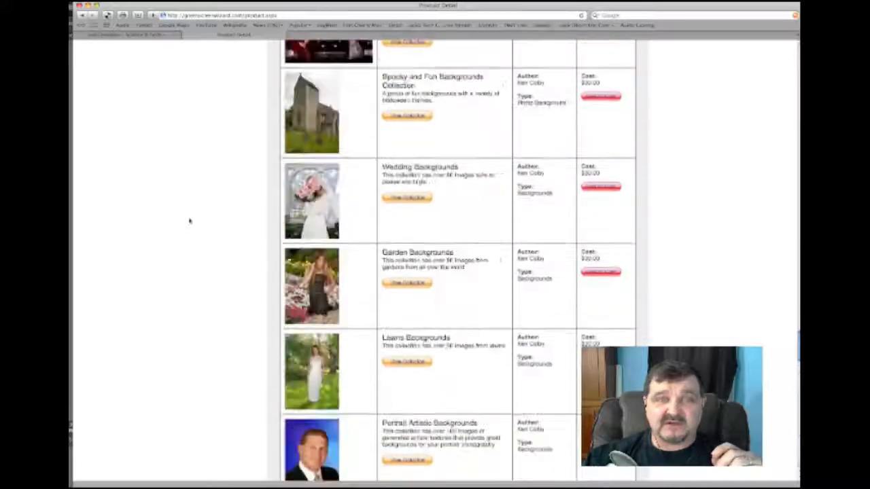
{"action": "scroll", "coordinate": [190, 221], "scroll_direction": "up", "scroll_amount": 20}
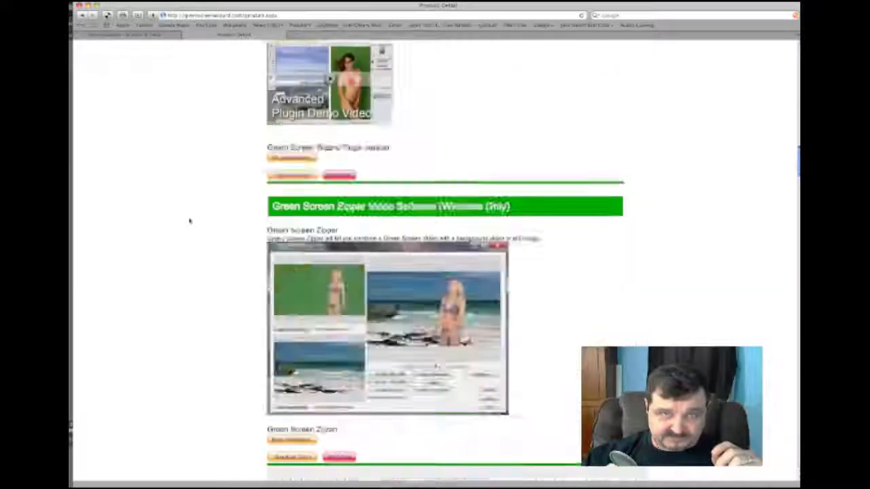
{"action": "scroll", "coordinate": [189, 221], "scroll_direction": "up", "scroll_amount": 10}
{"action": "scroll", "coordinate": [218, 148], "scroll_direction": "up", "scroll_amount": 10}
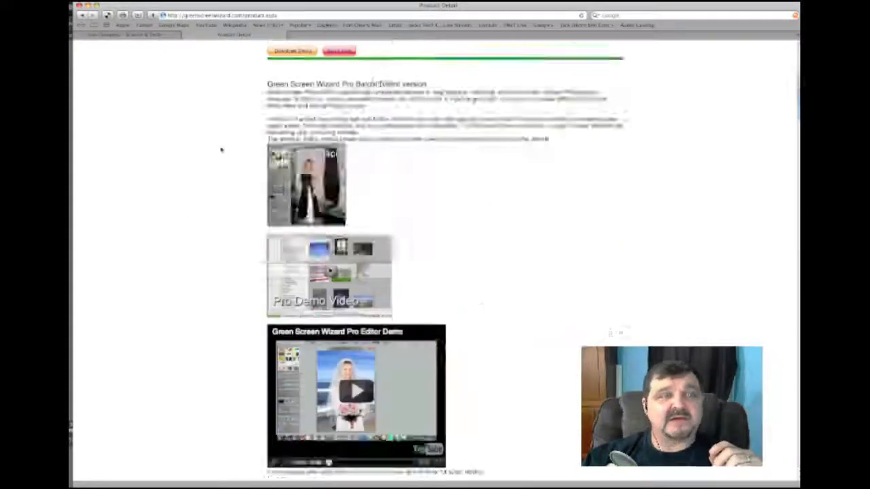
- Go to jackstechcorner.com and open its Current Show page
{"action": "left_click", "coordinate": [294, 15]}
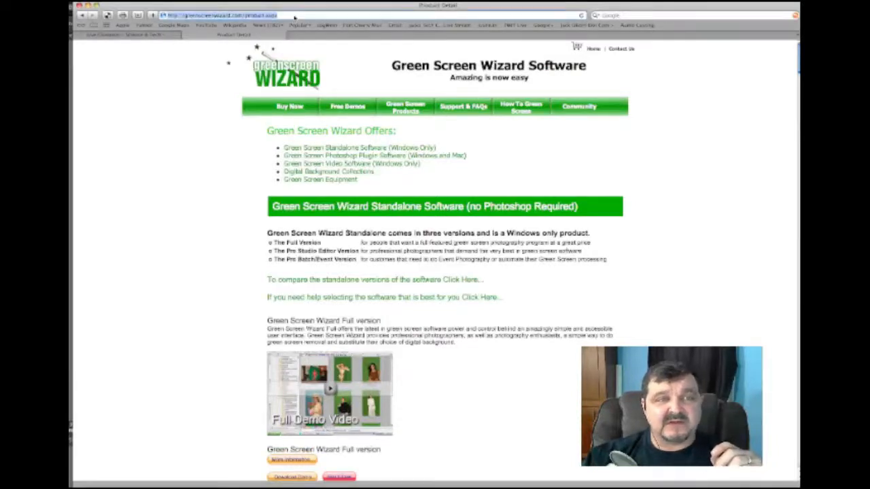
{"action": "type", "text": "j"}
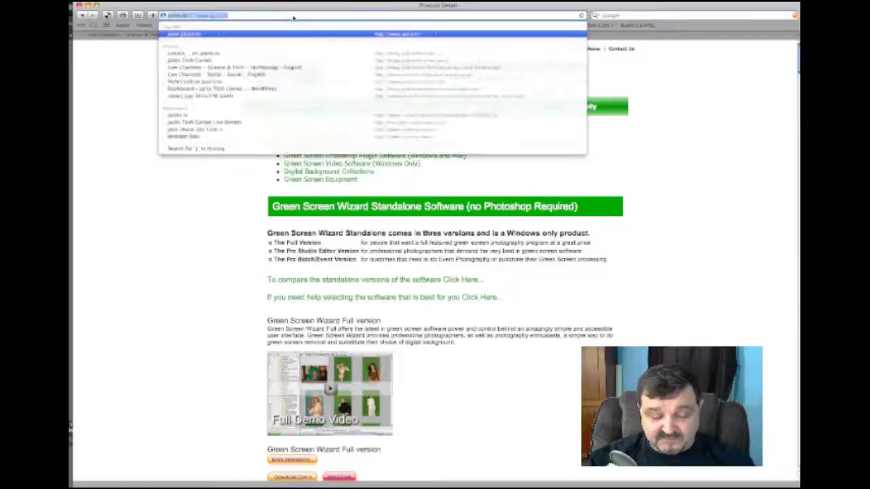
{"action": "type", "text": "ackstechcorn"}
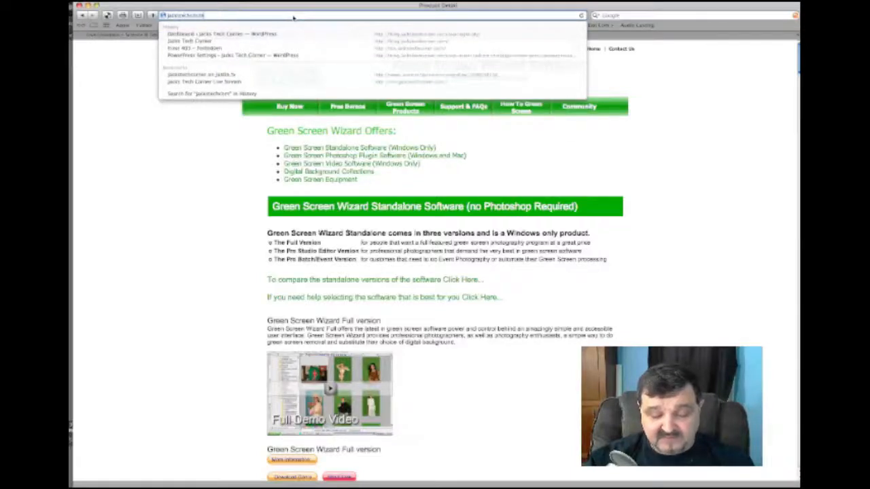
{"action": "type", "text": "er.com"}
{"action": "key", "text": "Return"}
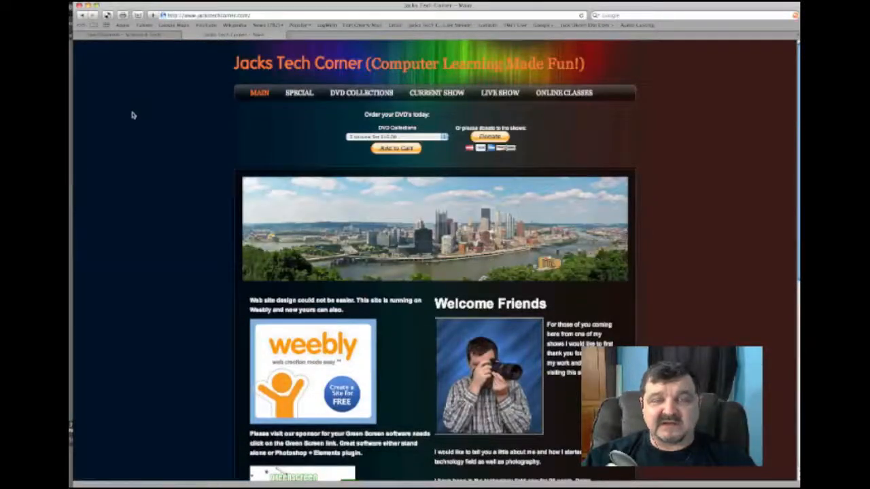
{"action": "left_click", "coordinate": [446, 95]}
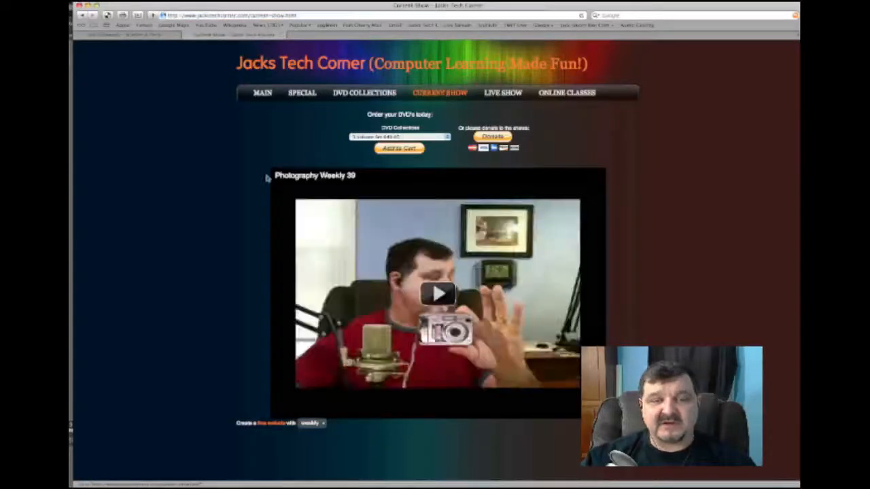
- Open the Show Notes page of the Special section and view the DVD Collections purchase options
{"action": "left_click", "coordinate": [303, 113]}
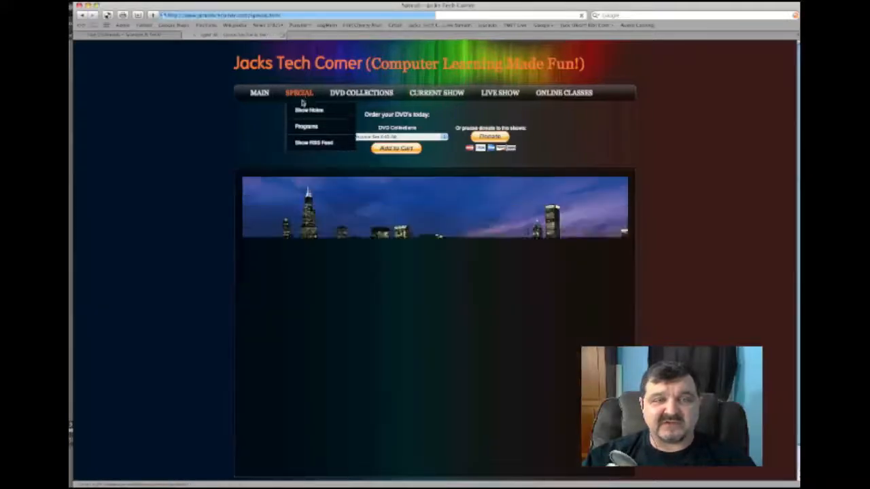
{"action": "left_click", "coordinate": [305, 111]}
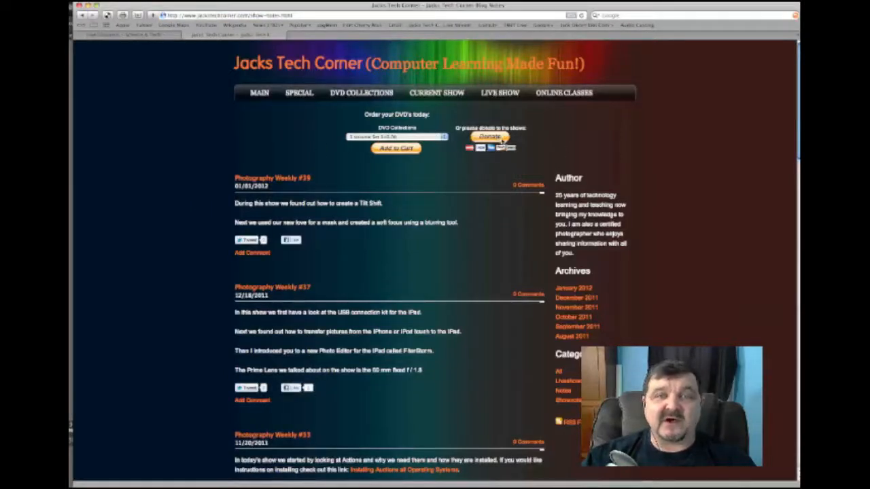
{"action": "left_click", "coordinate": [445, 137]}
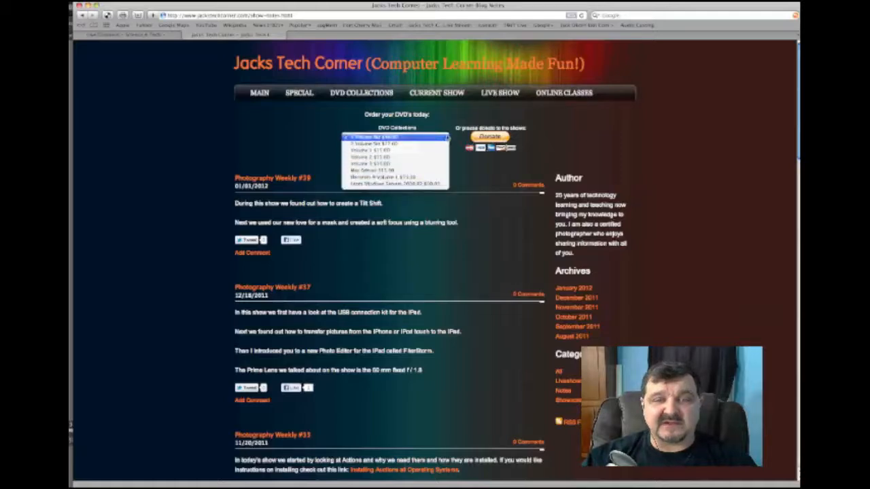
{"action": "left_click", "coordinate": [442, 127]}
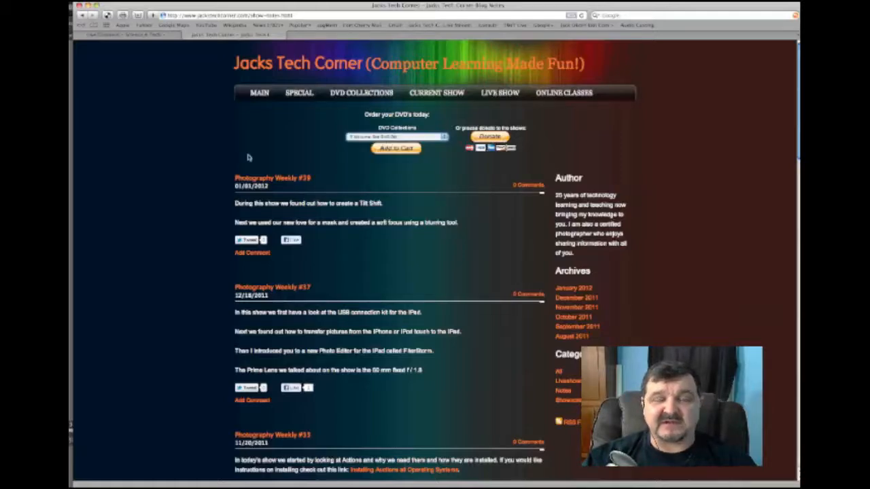